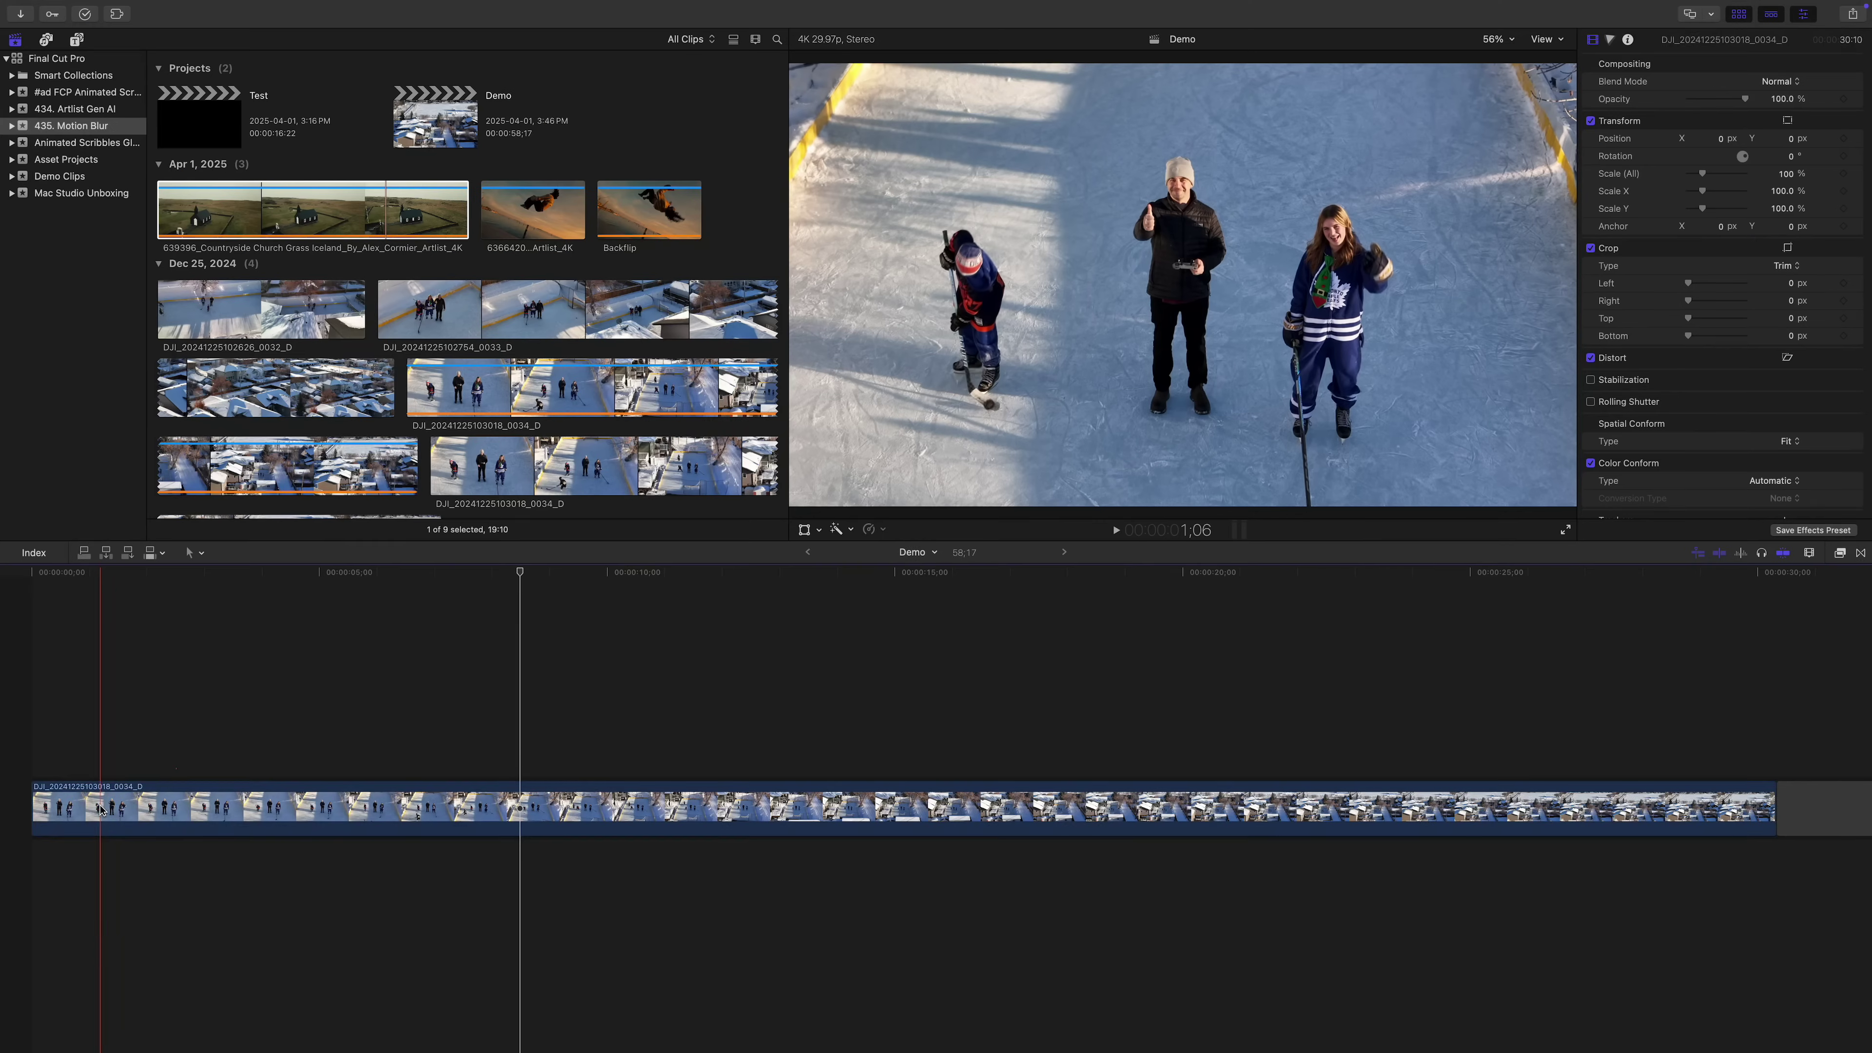
# Step: Blade the drone clip's speed at the current frame, splitting it into Normal sections
pyautogui.click(1687, 816)
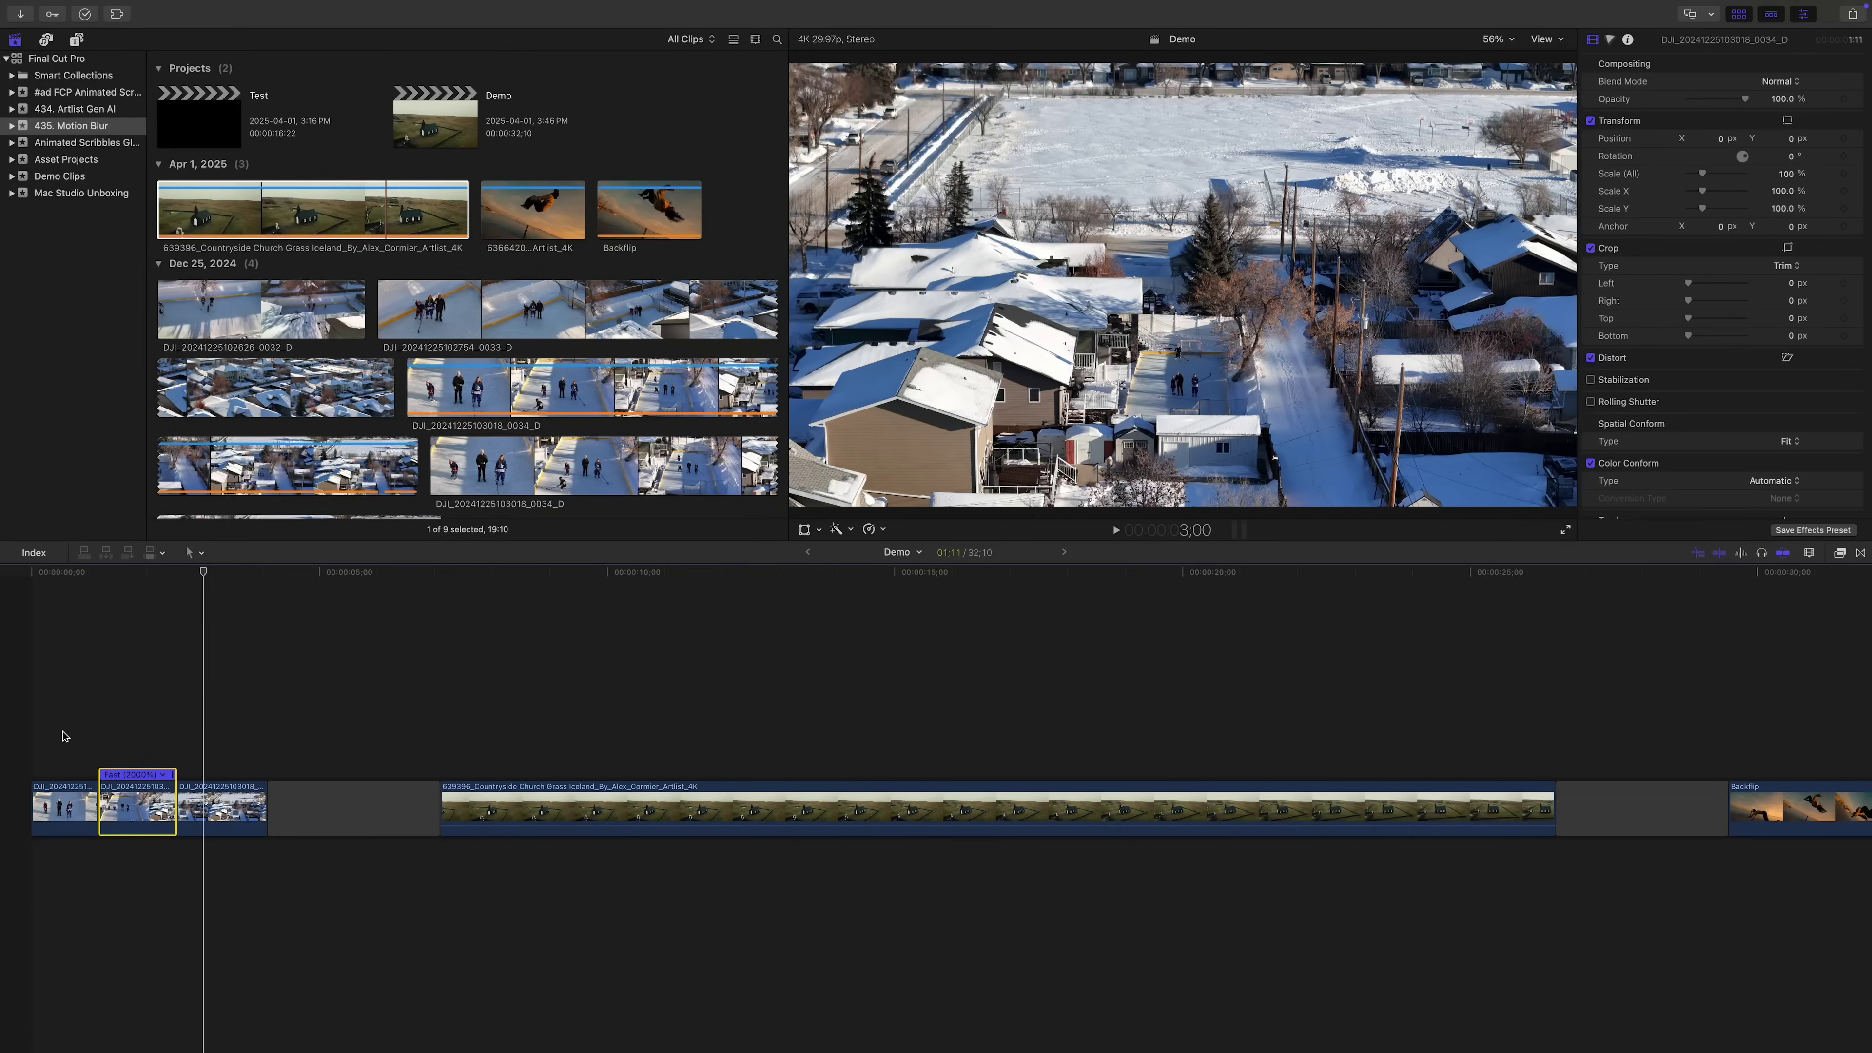
# Step: Zoom in on the drone clip's 2000% fast section and play it back several times
pyautogui.press('super+equal')
pyautogui.press('super+equal')
pyautogui.press('super+equal')
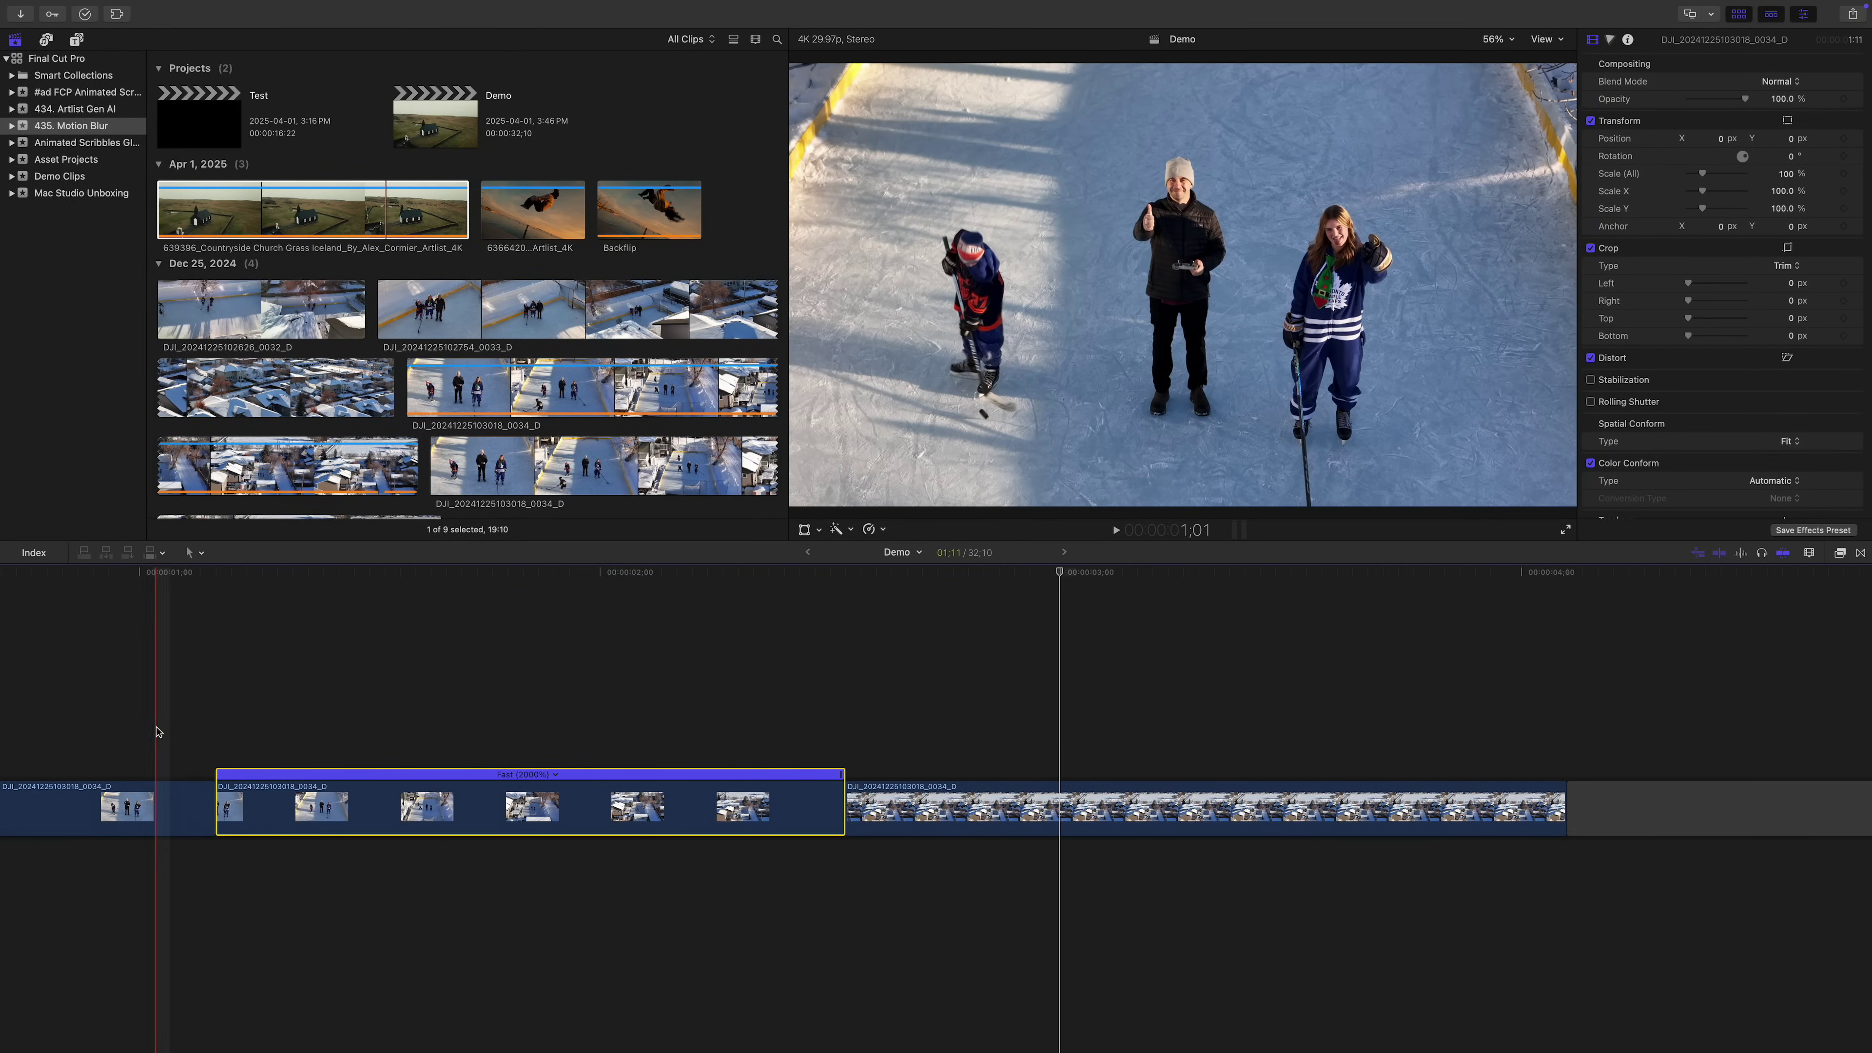
pyautogui.press('space')
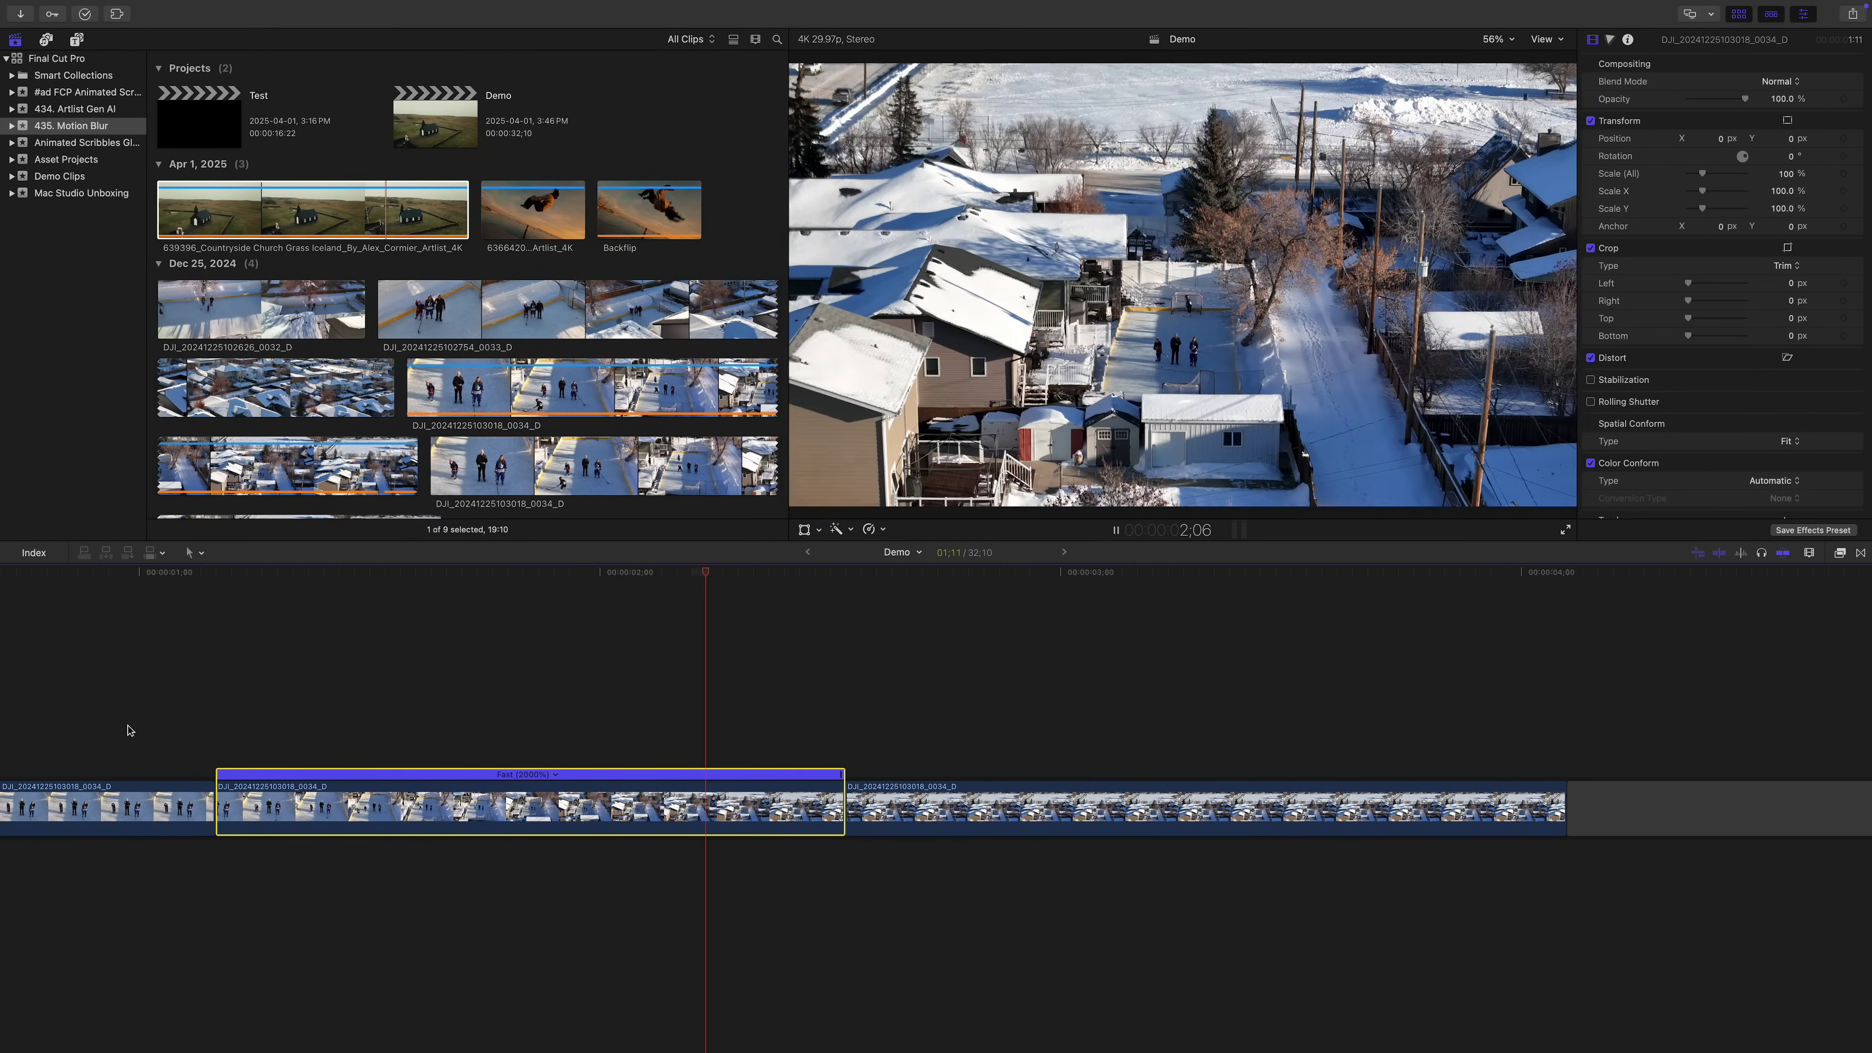
pyautogui.press('space')
pyautogui.press('space')
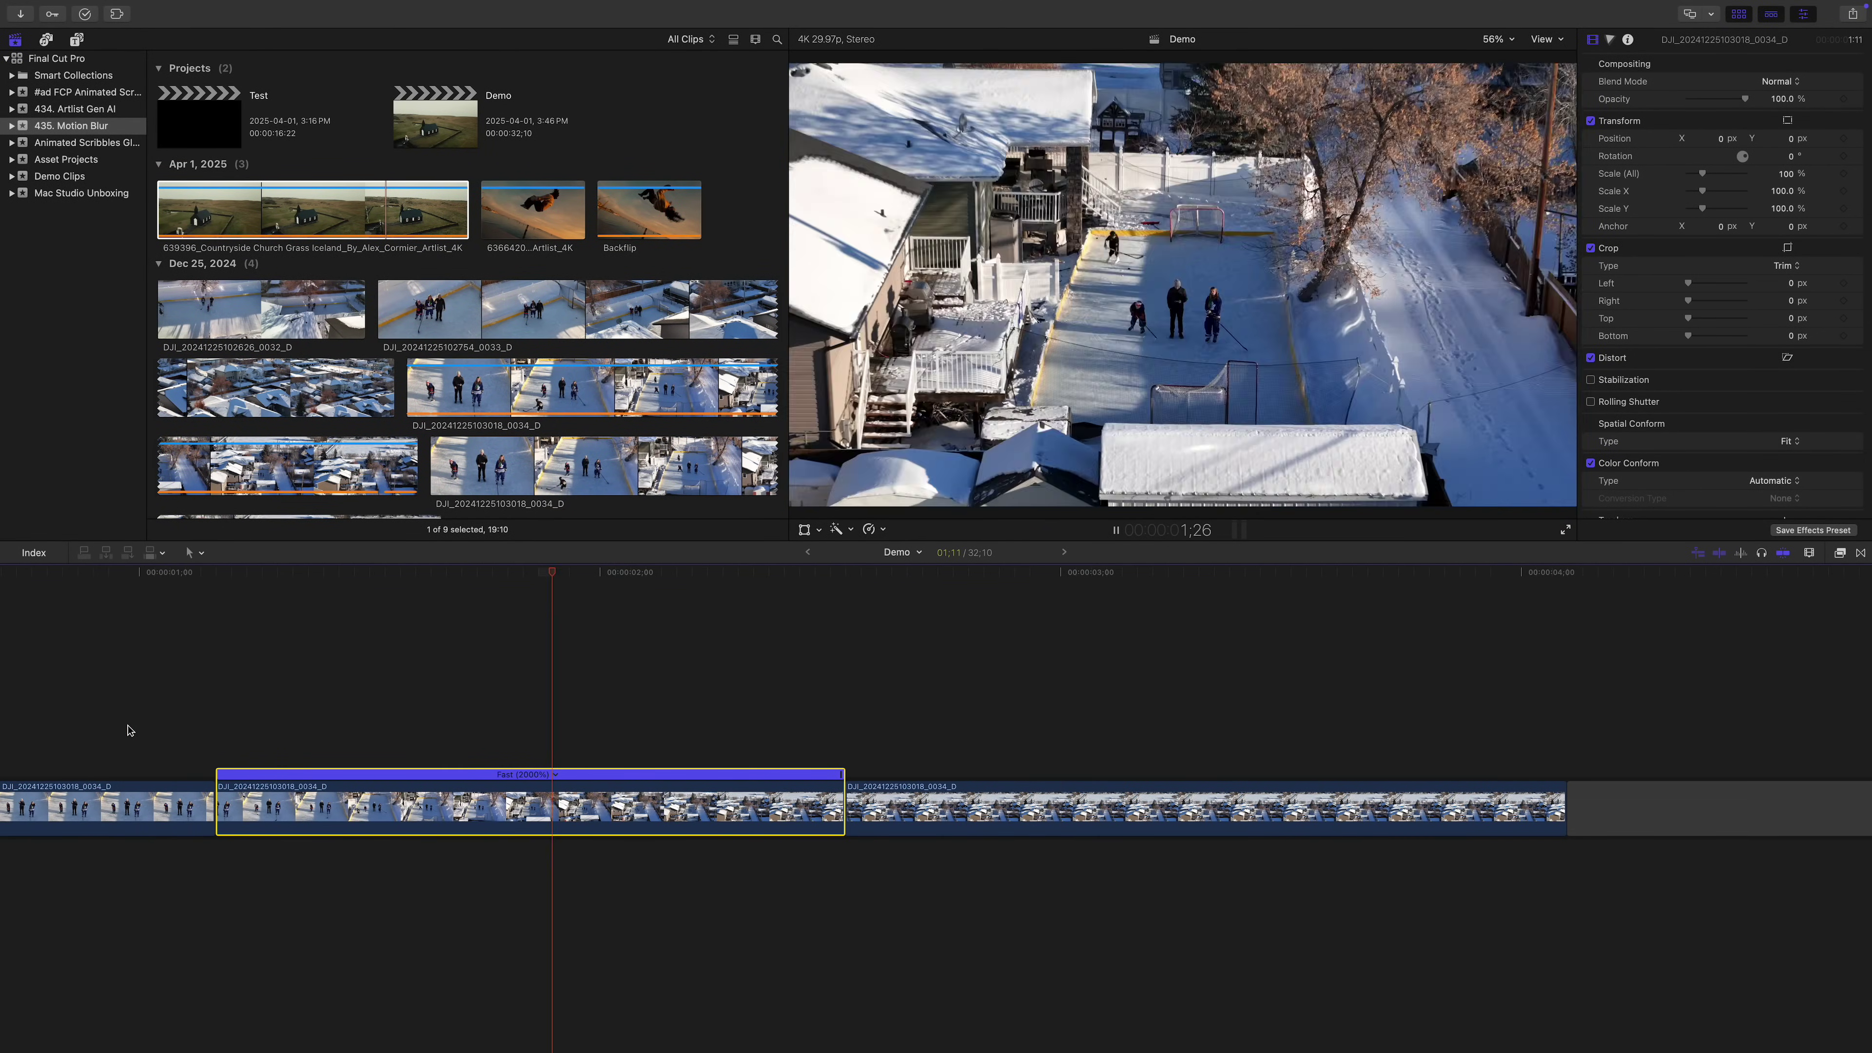
pyautogui.press('space')
pyautogui.press('space')
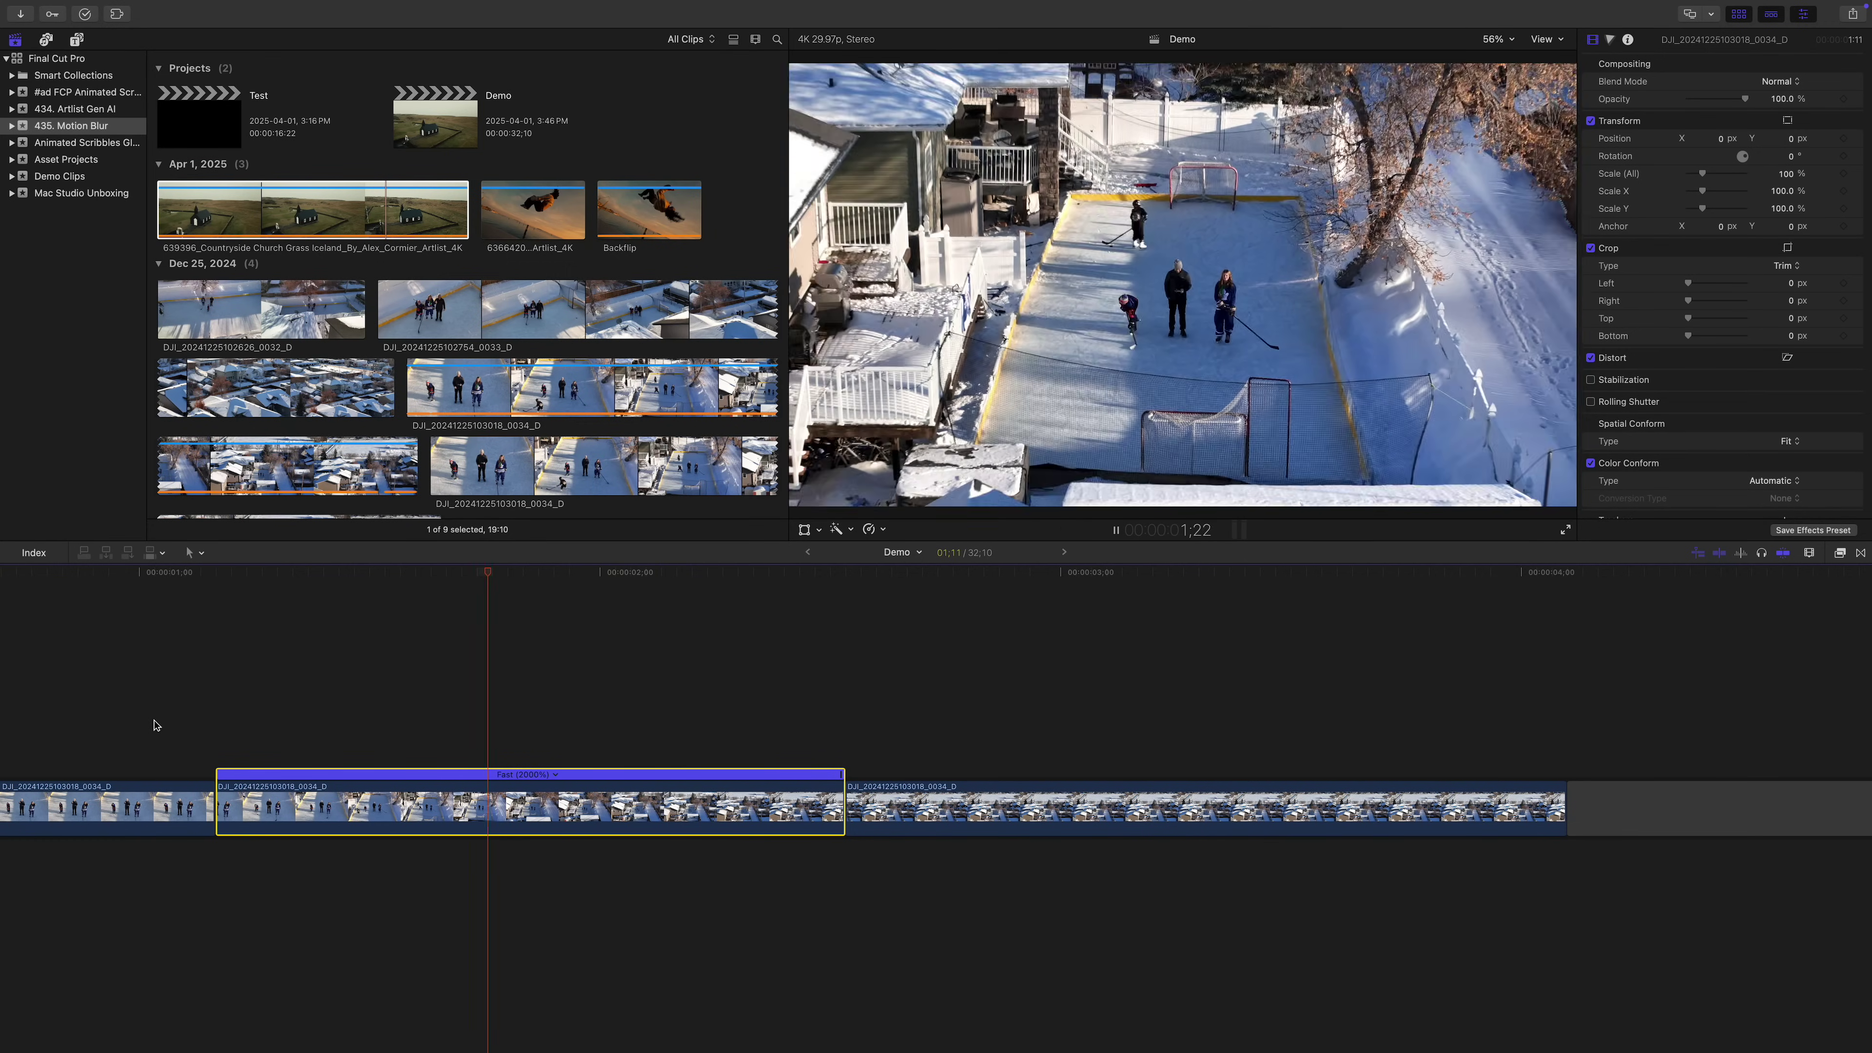
pyautogui.press('space')
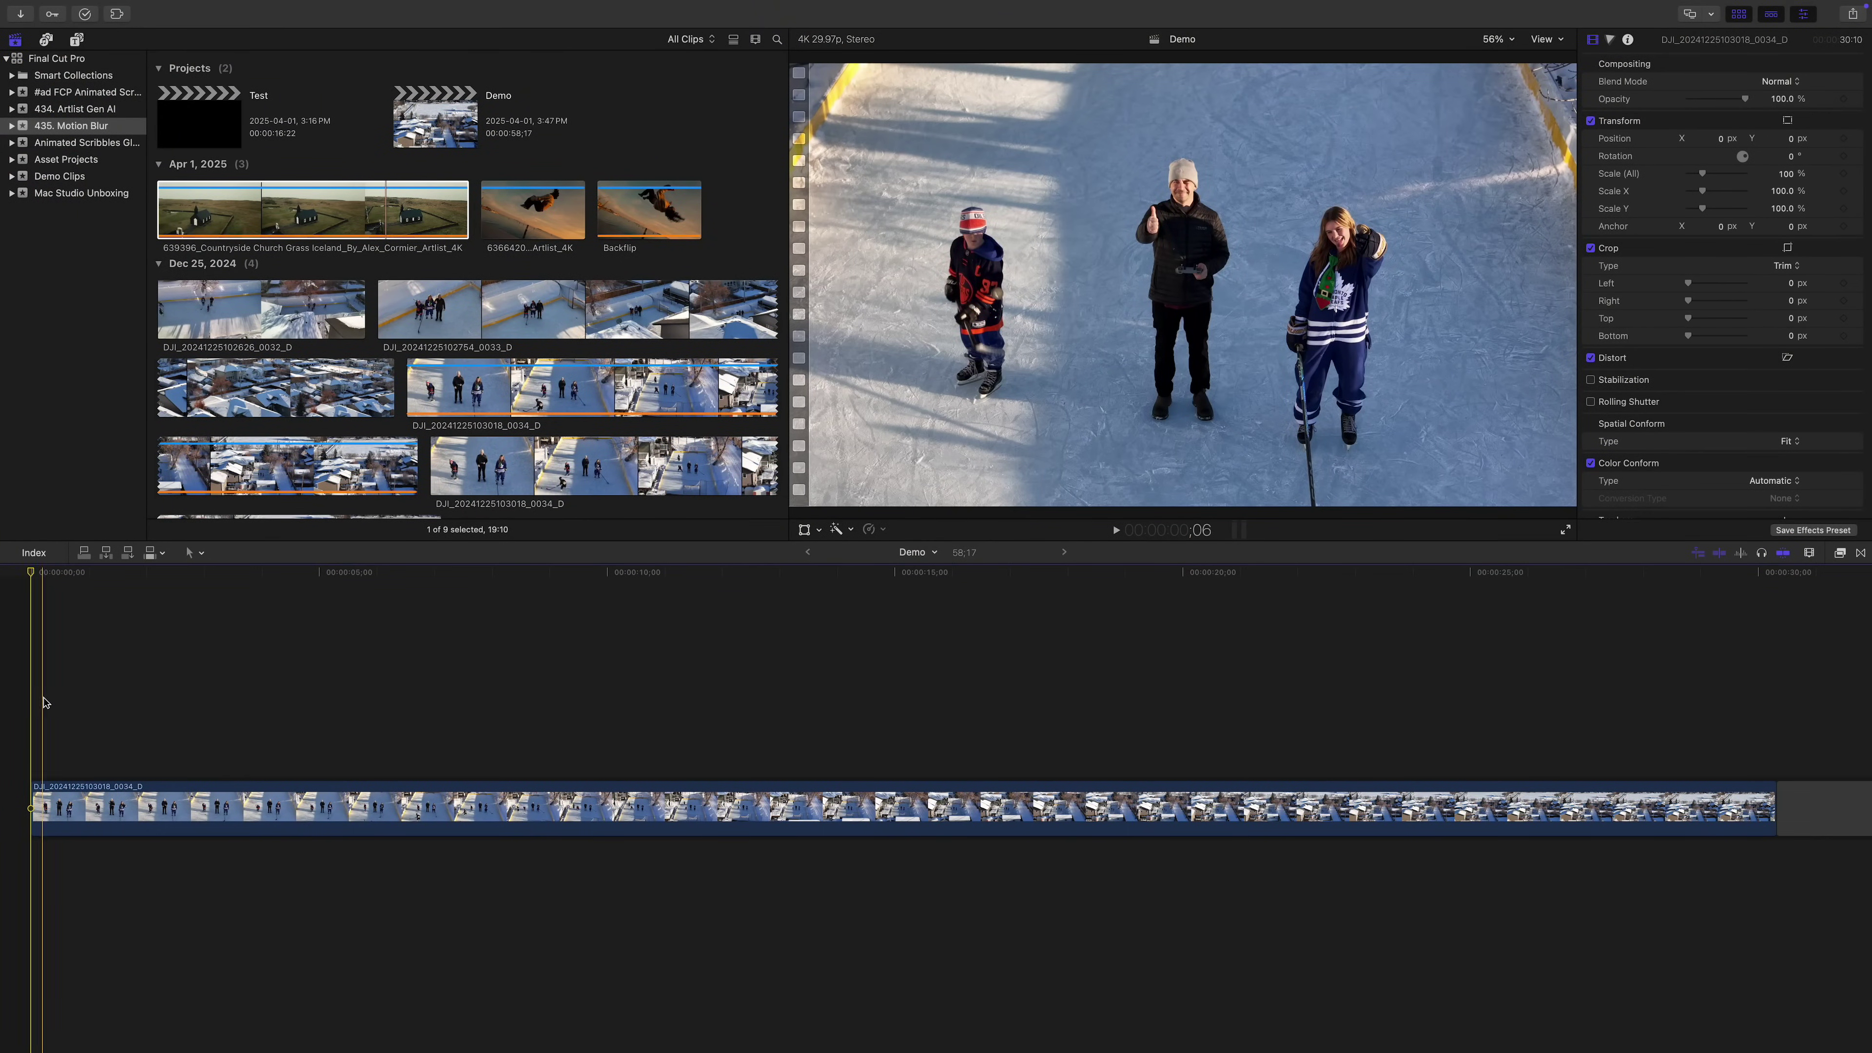
# Step: Blade the drone clip's speed just after its start and again near its end
pyautogui.click(104, 719)
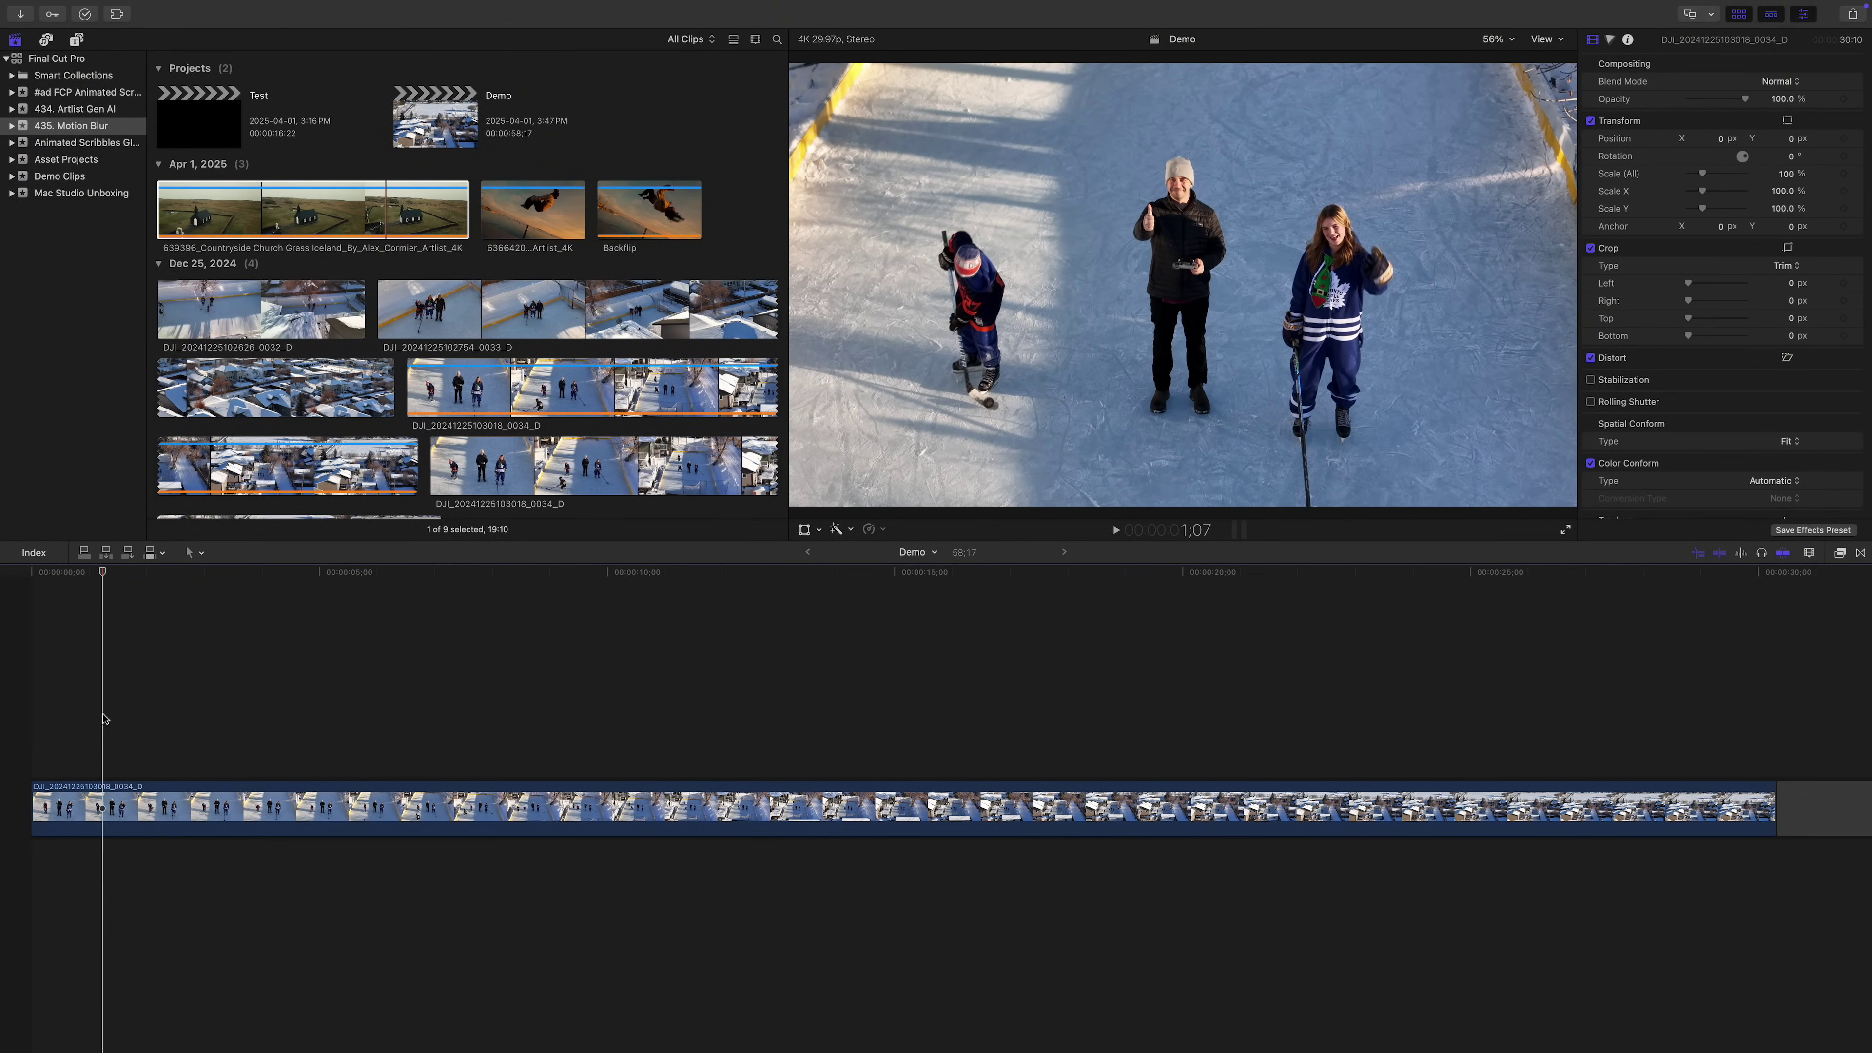
pyautogui.click(96, 793)
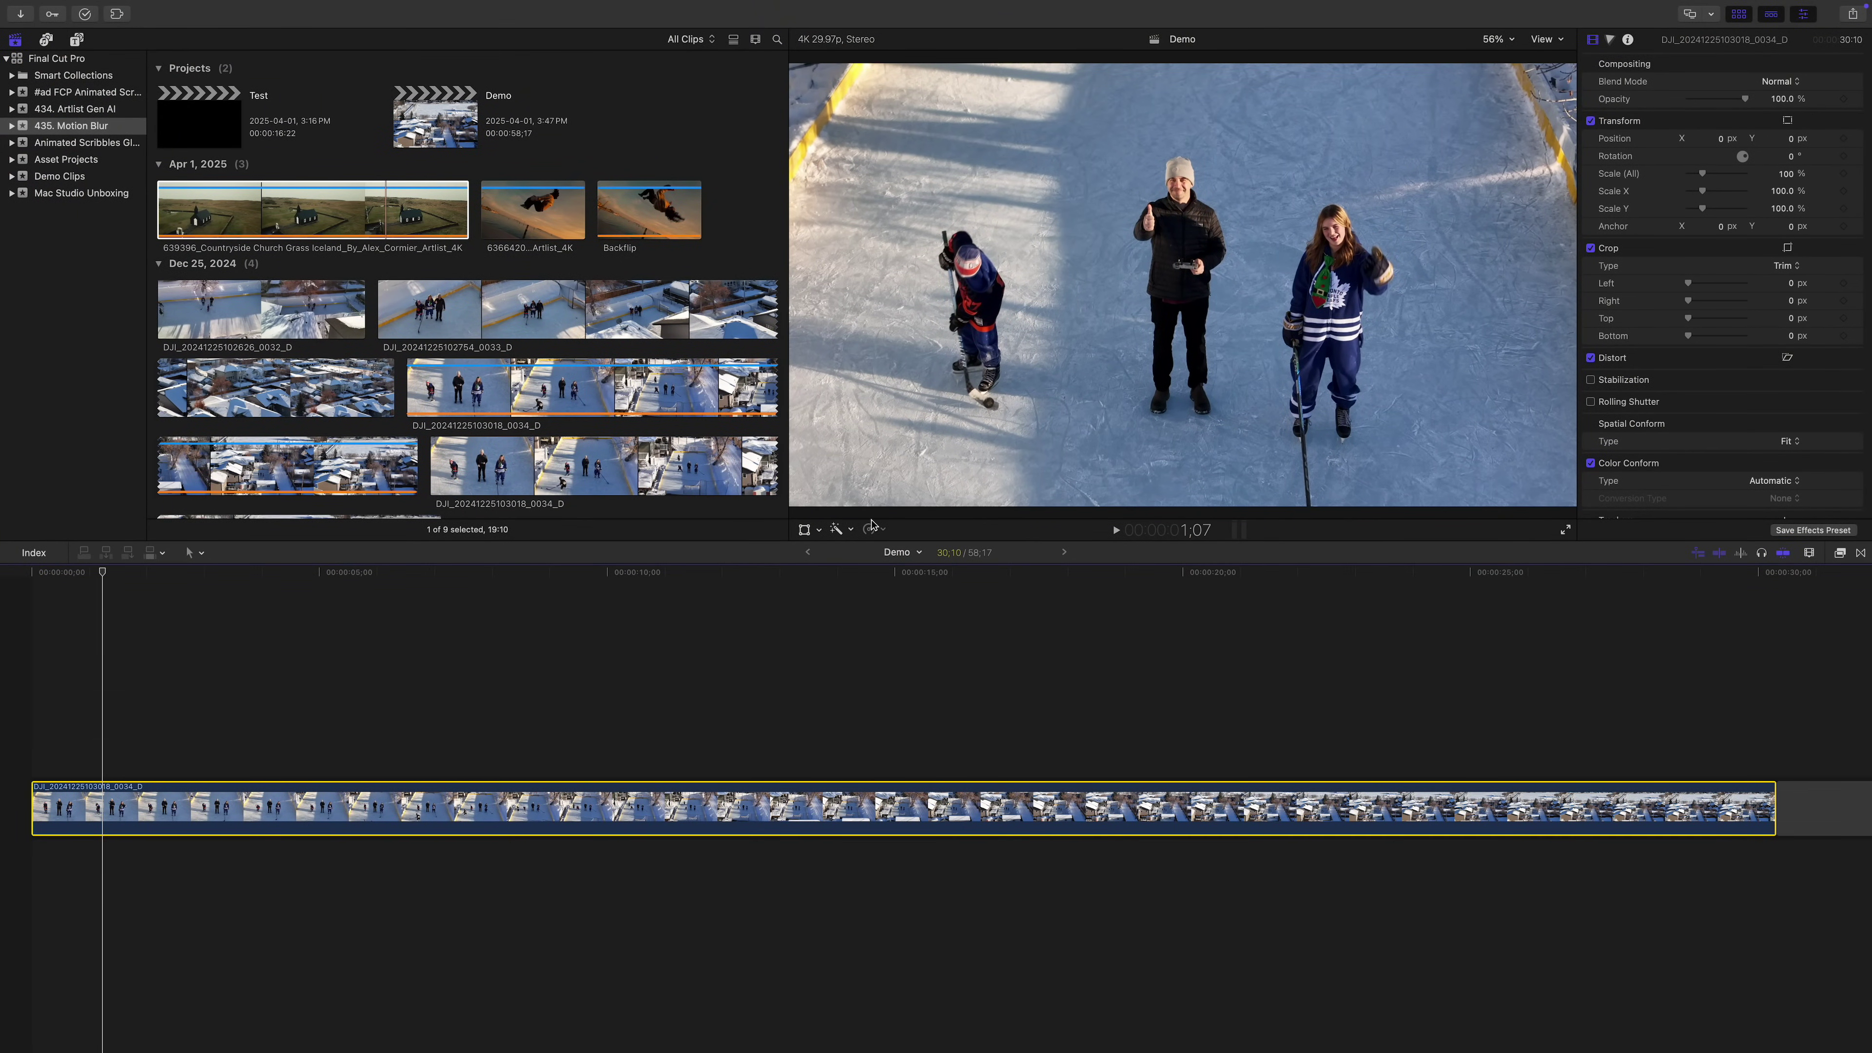
pyautogui.click(882, 530)
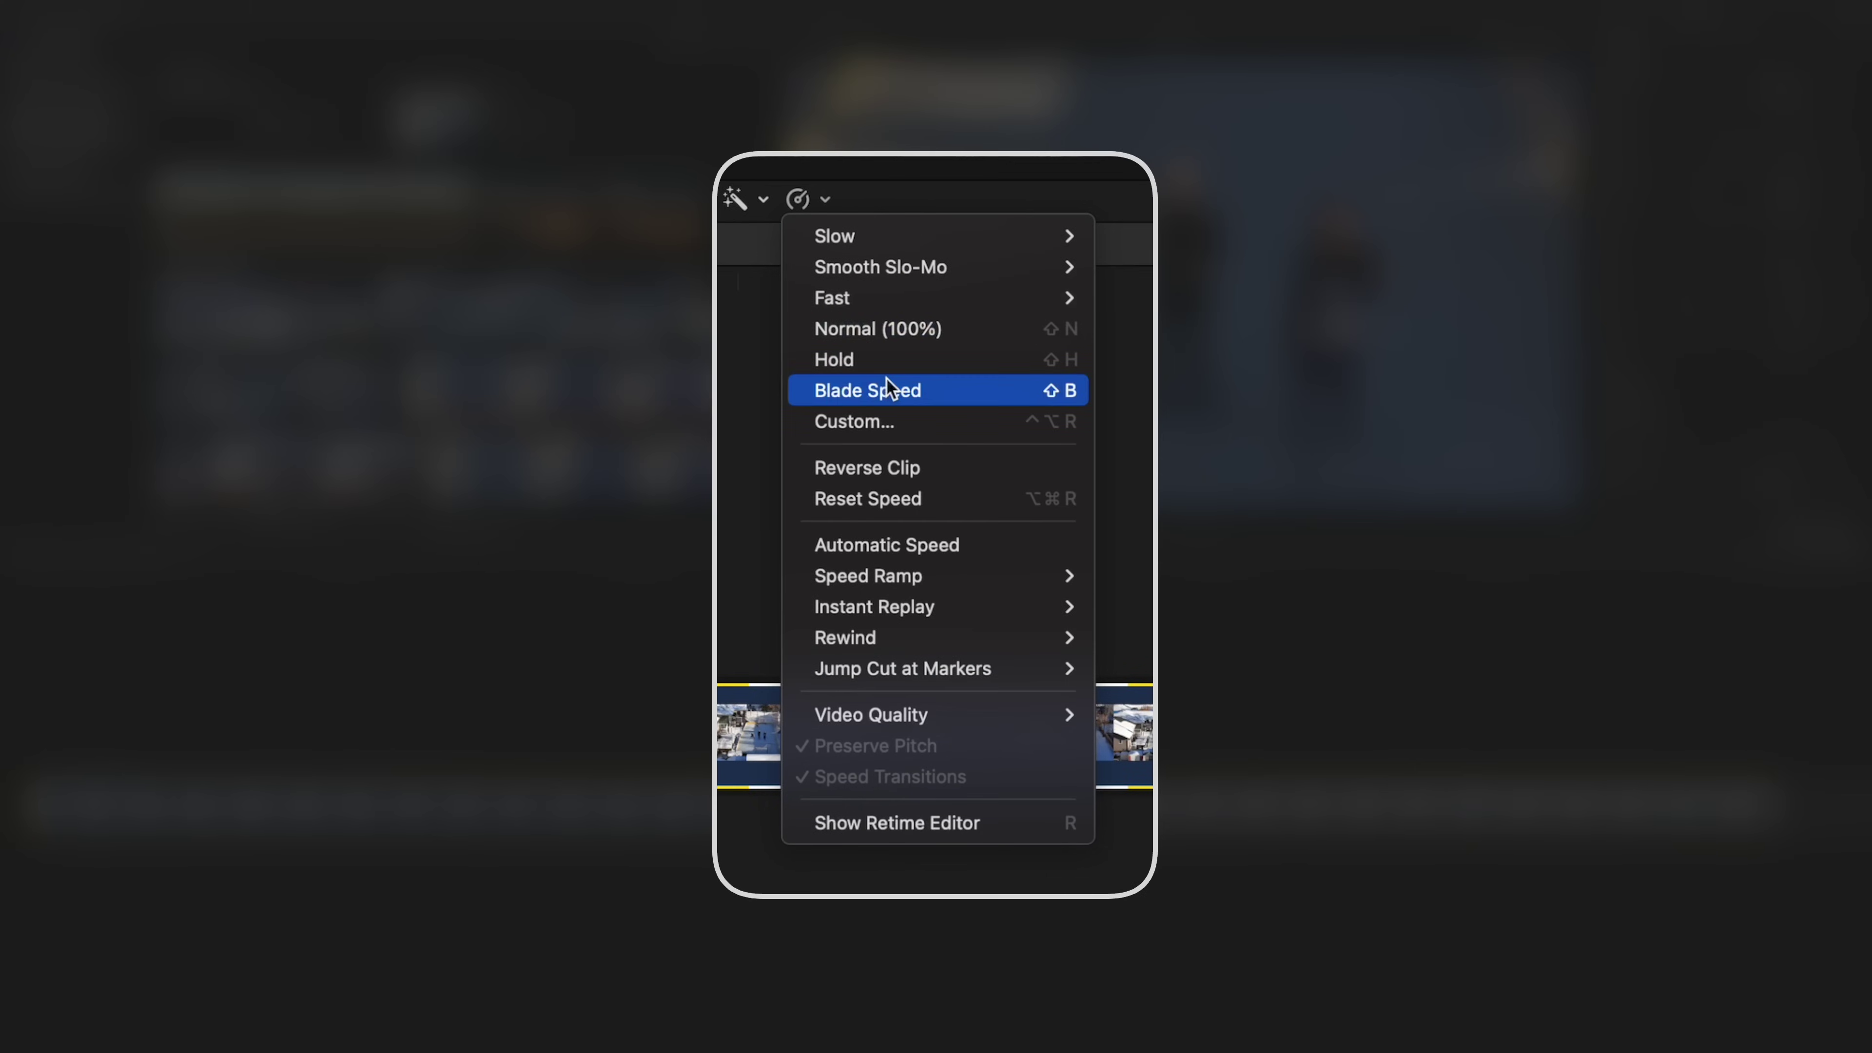
pyautogui.click(891, 393)
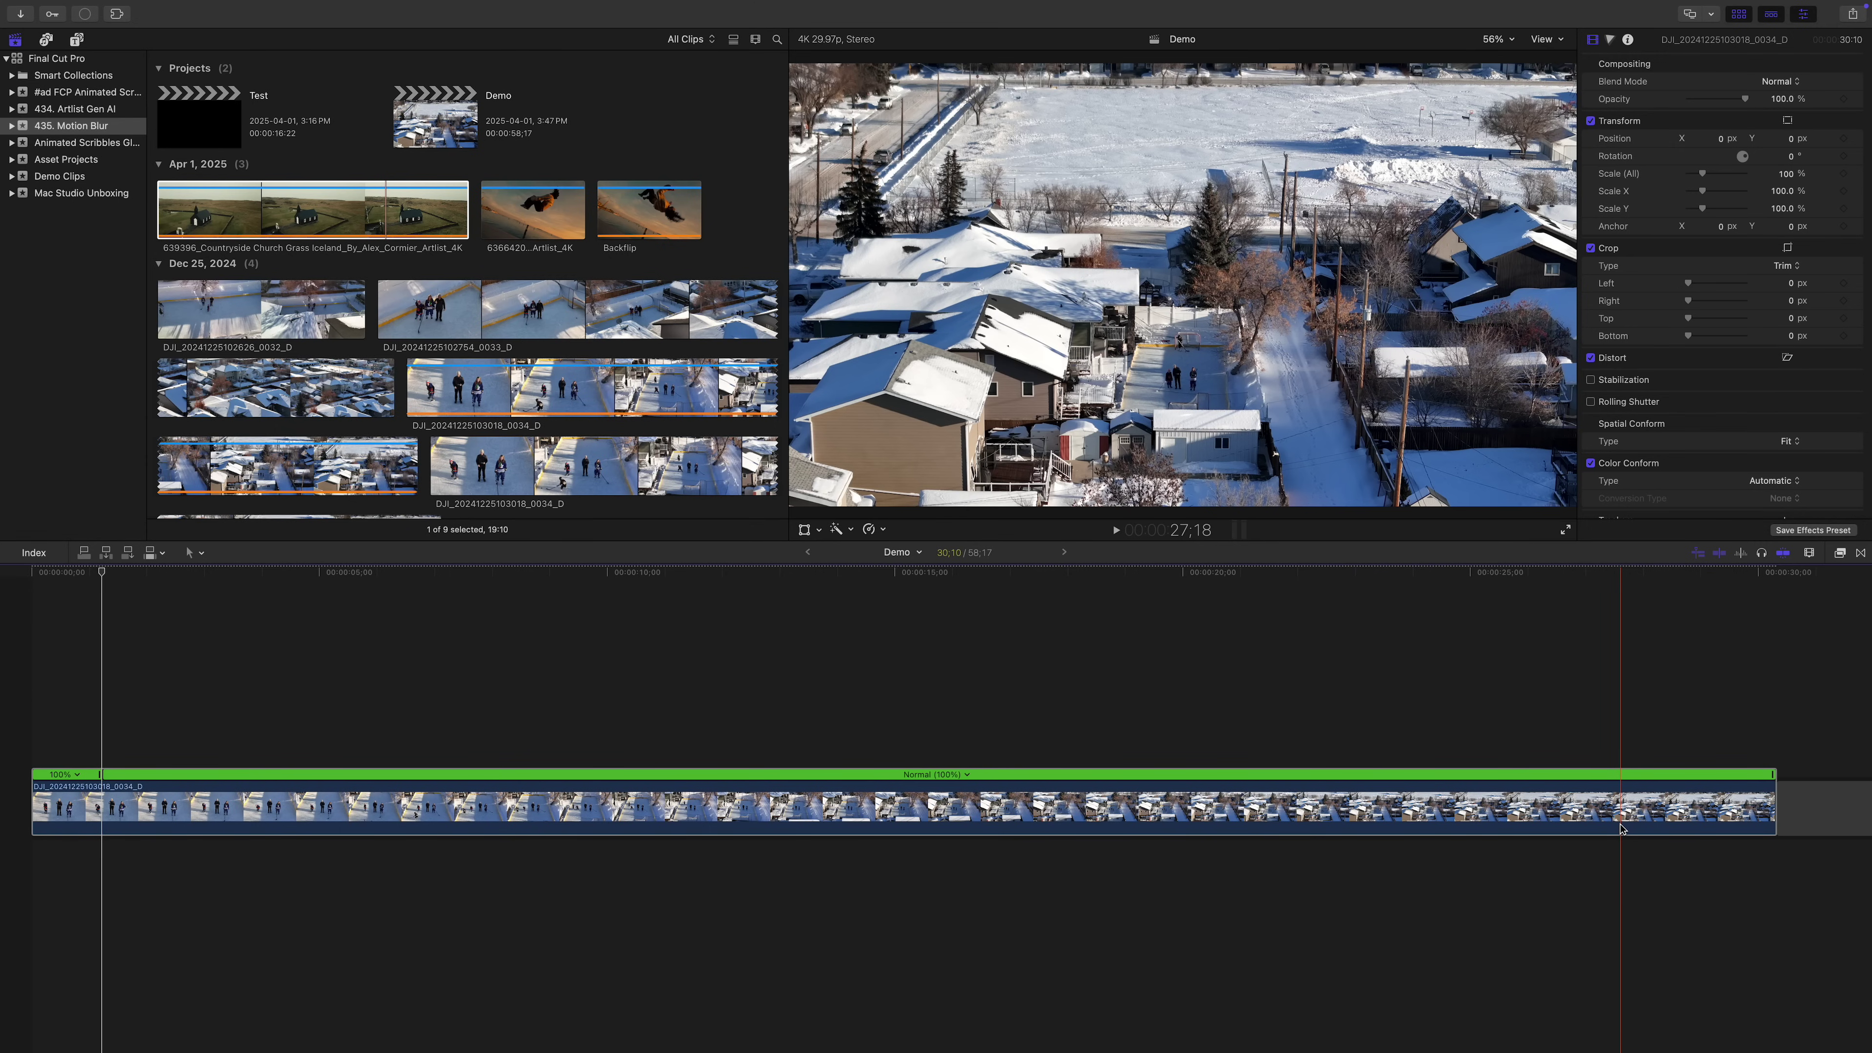
pyautogui.hotkey('shift', 'b')
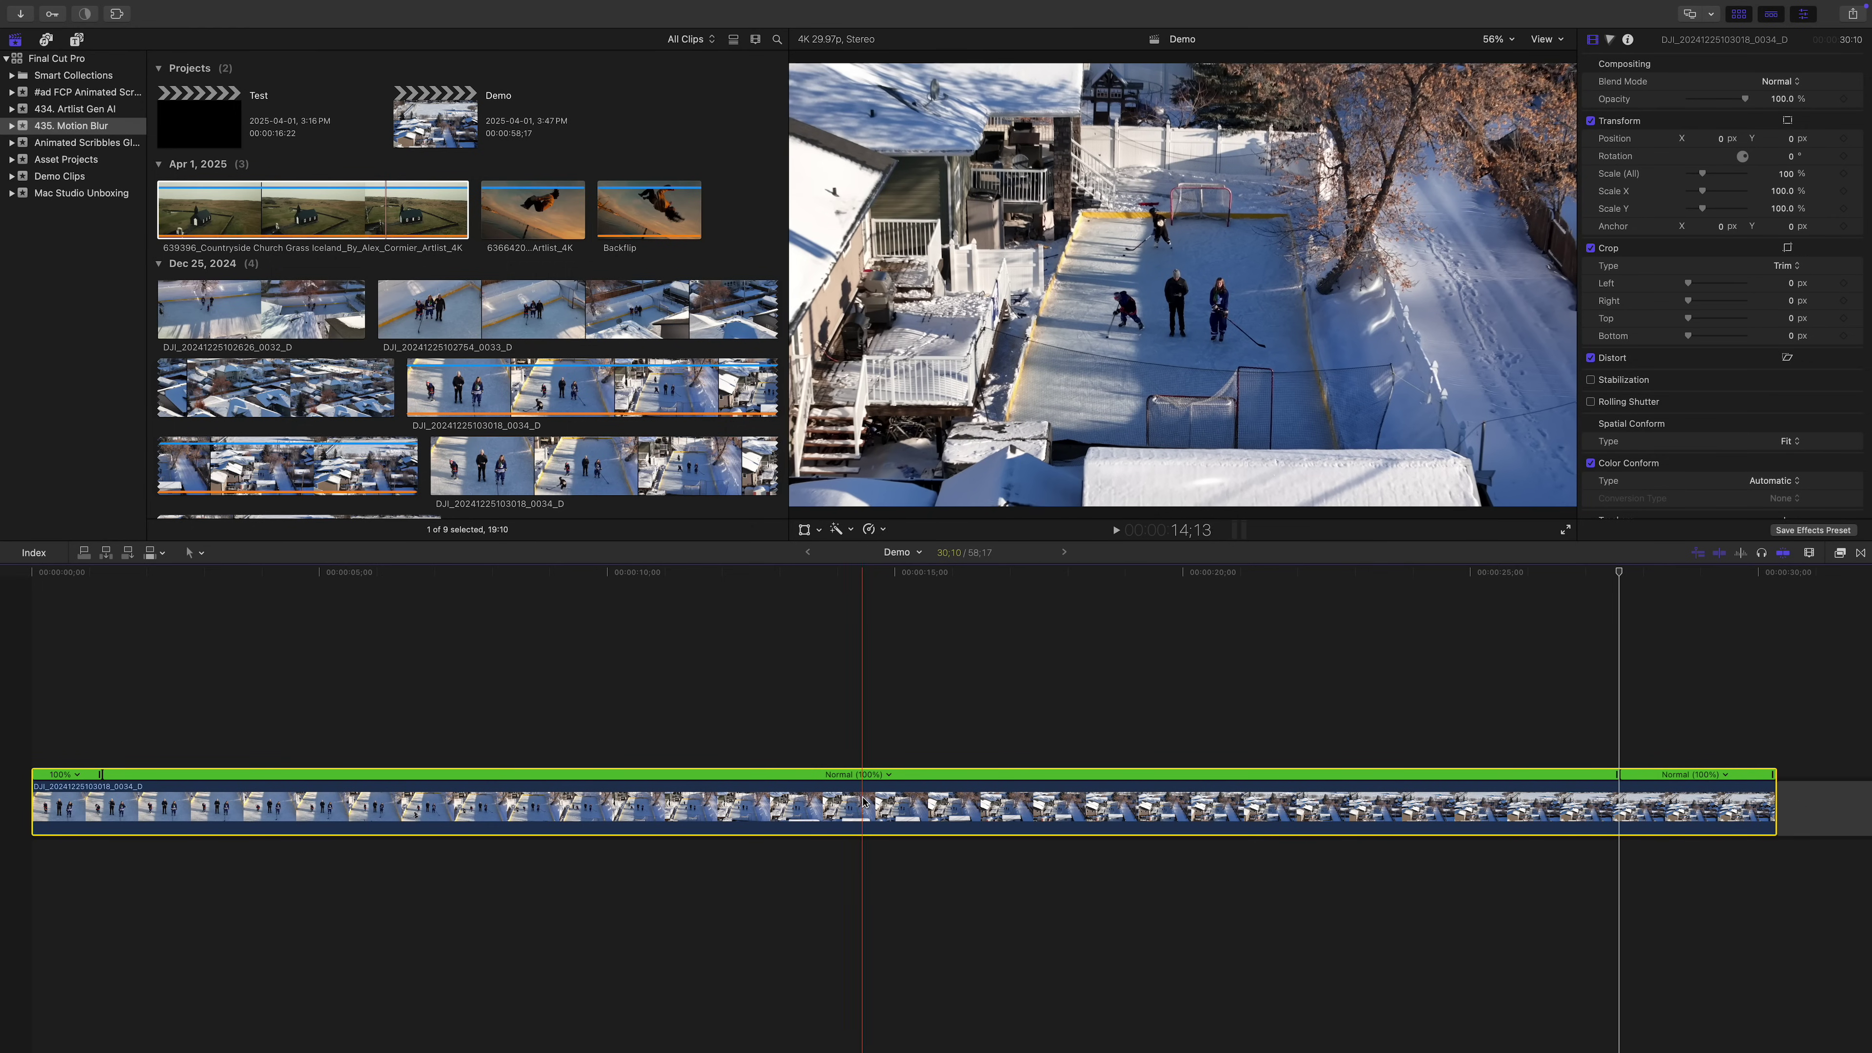
# Step: Set the drone clip's middle speed section to Fast 20x and zoom the timeline in
pyautogui.click(888, 774)
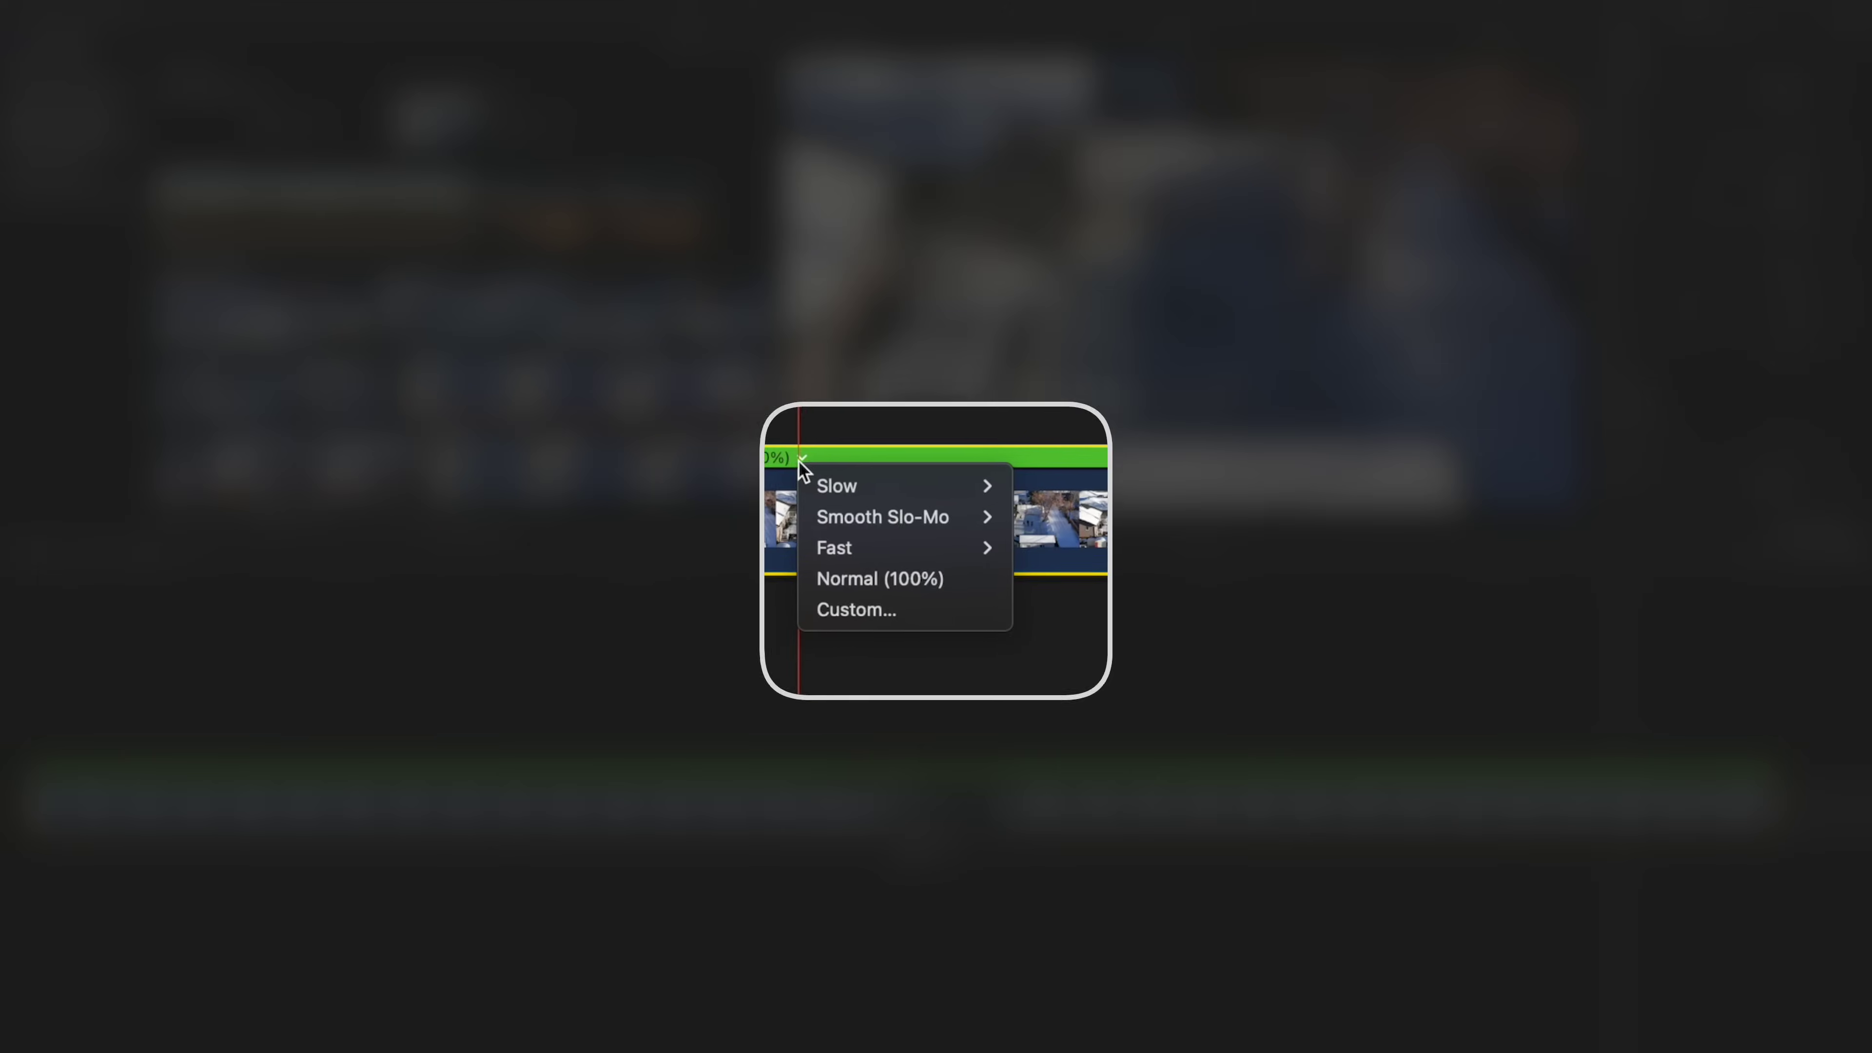
pyautogui.moveTo(984, 524)
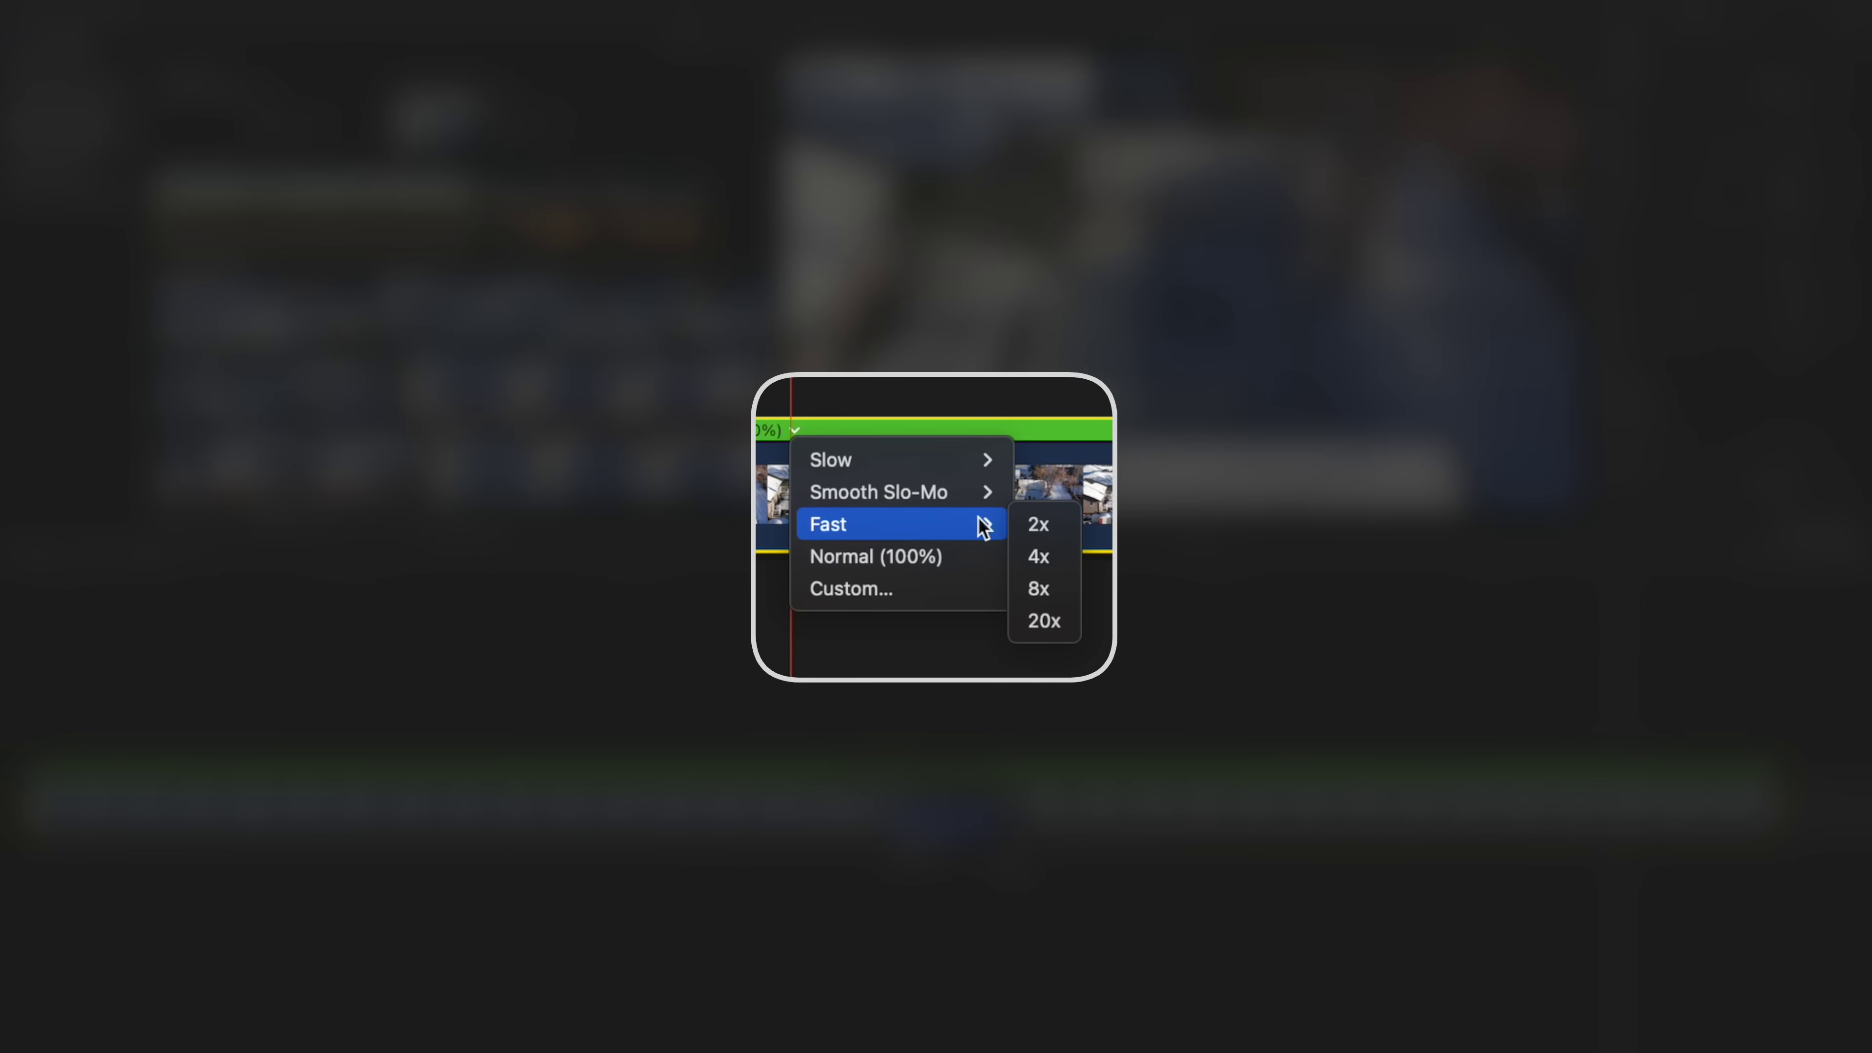
pyautogui.click(1044, 621)
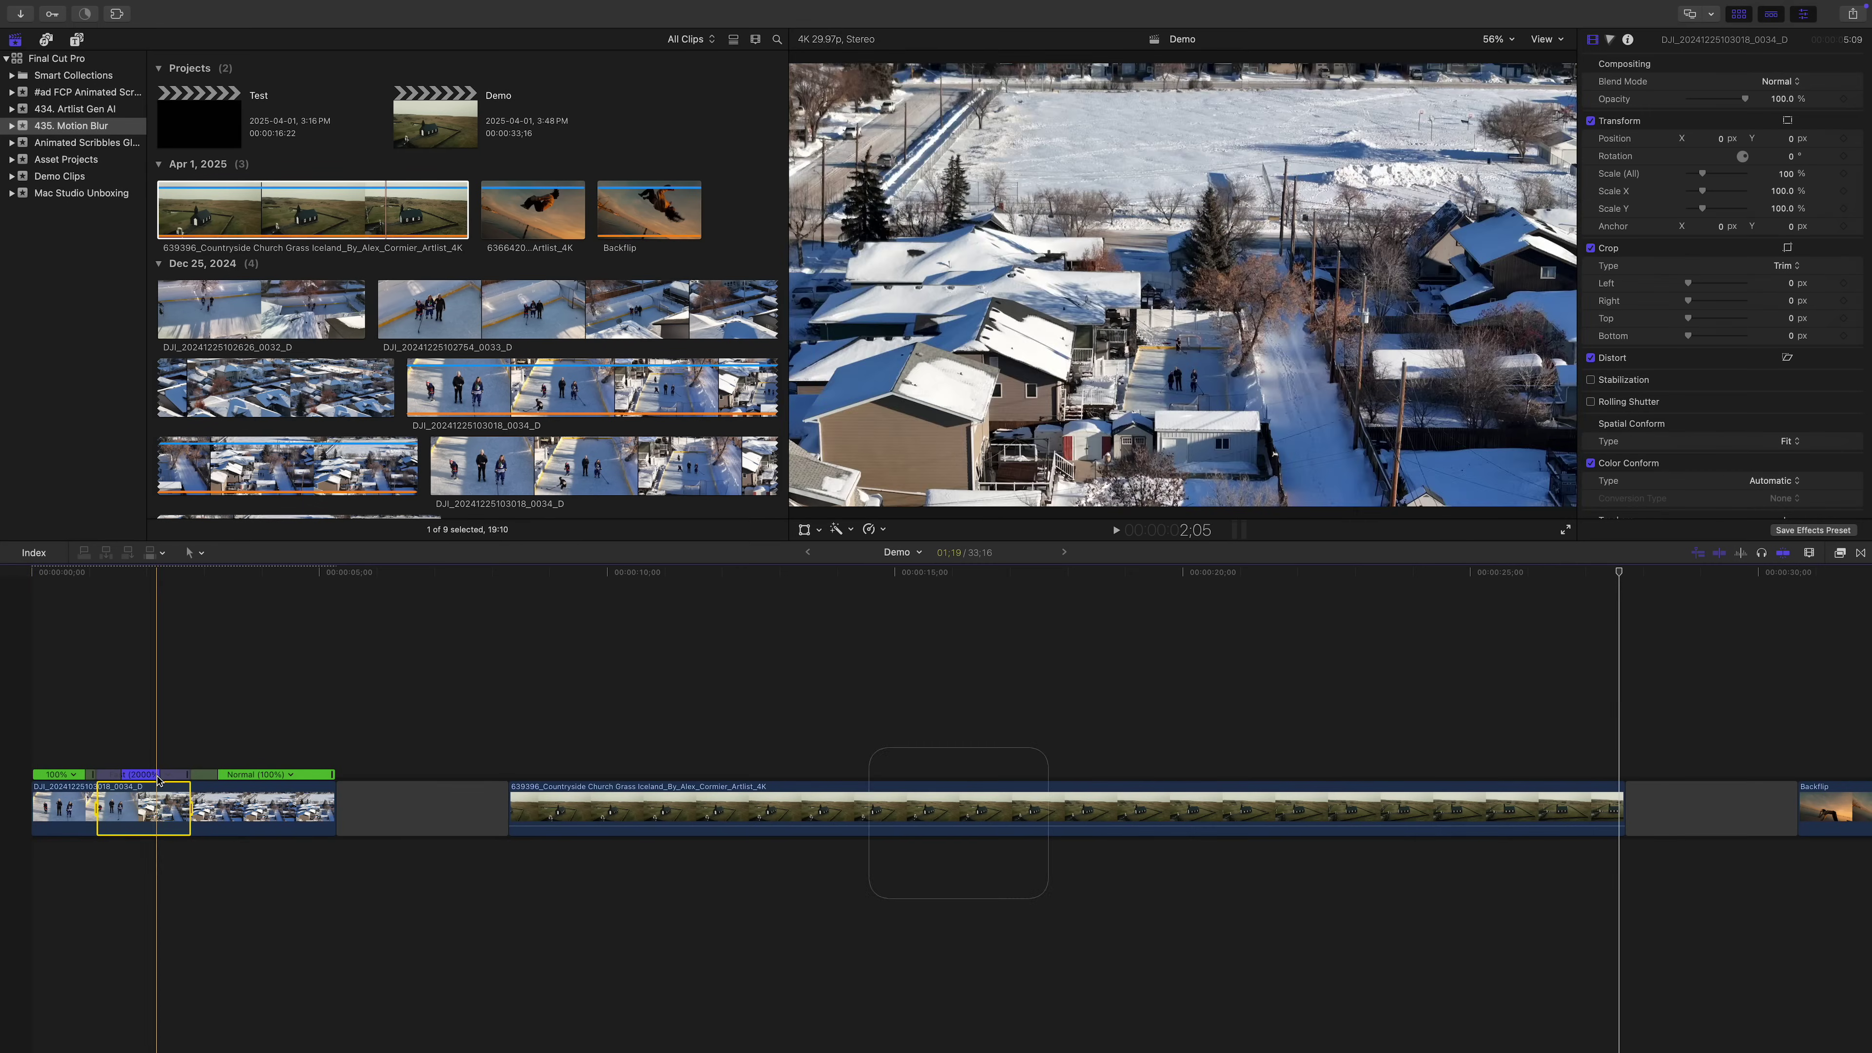
pyautogui.press('super+equal')
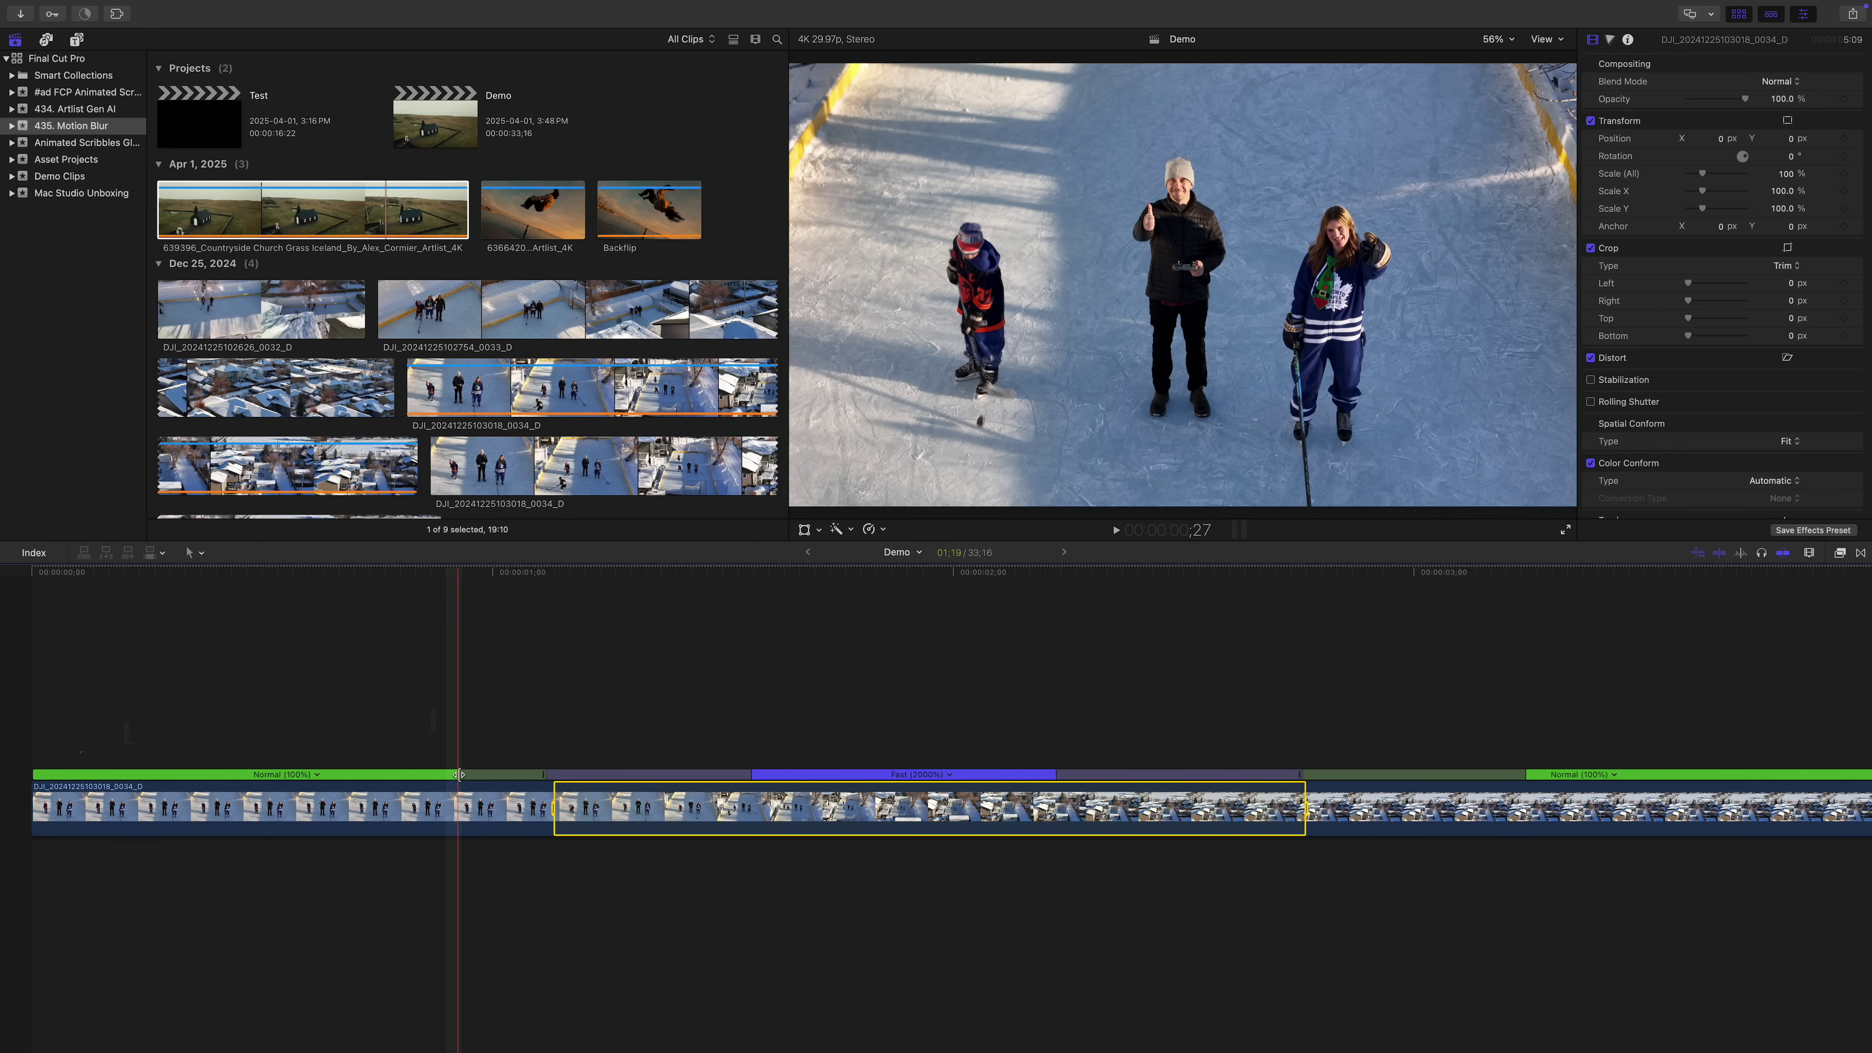
# Step: Shorten the drone clip's fast section so it runs at 3276%, then play back the ramp
pyautogui.moveTo(458, 774); pyautogui.dragTo(184, 774)
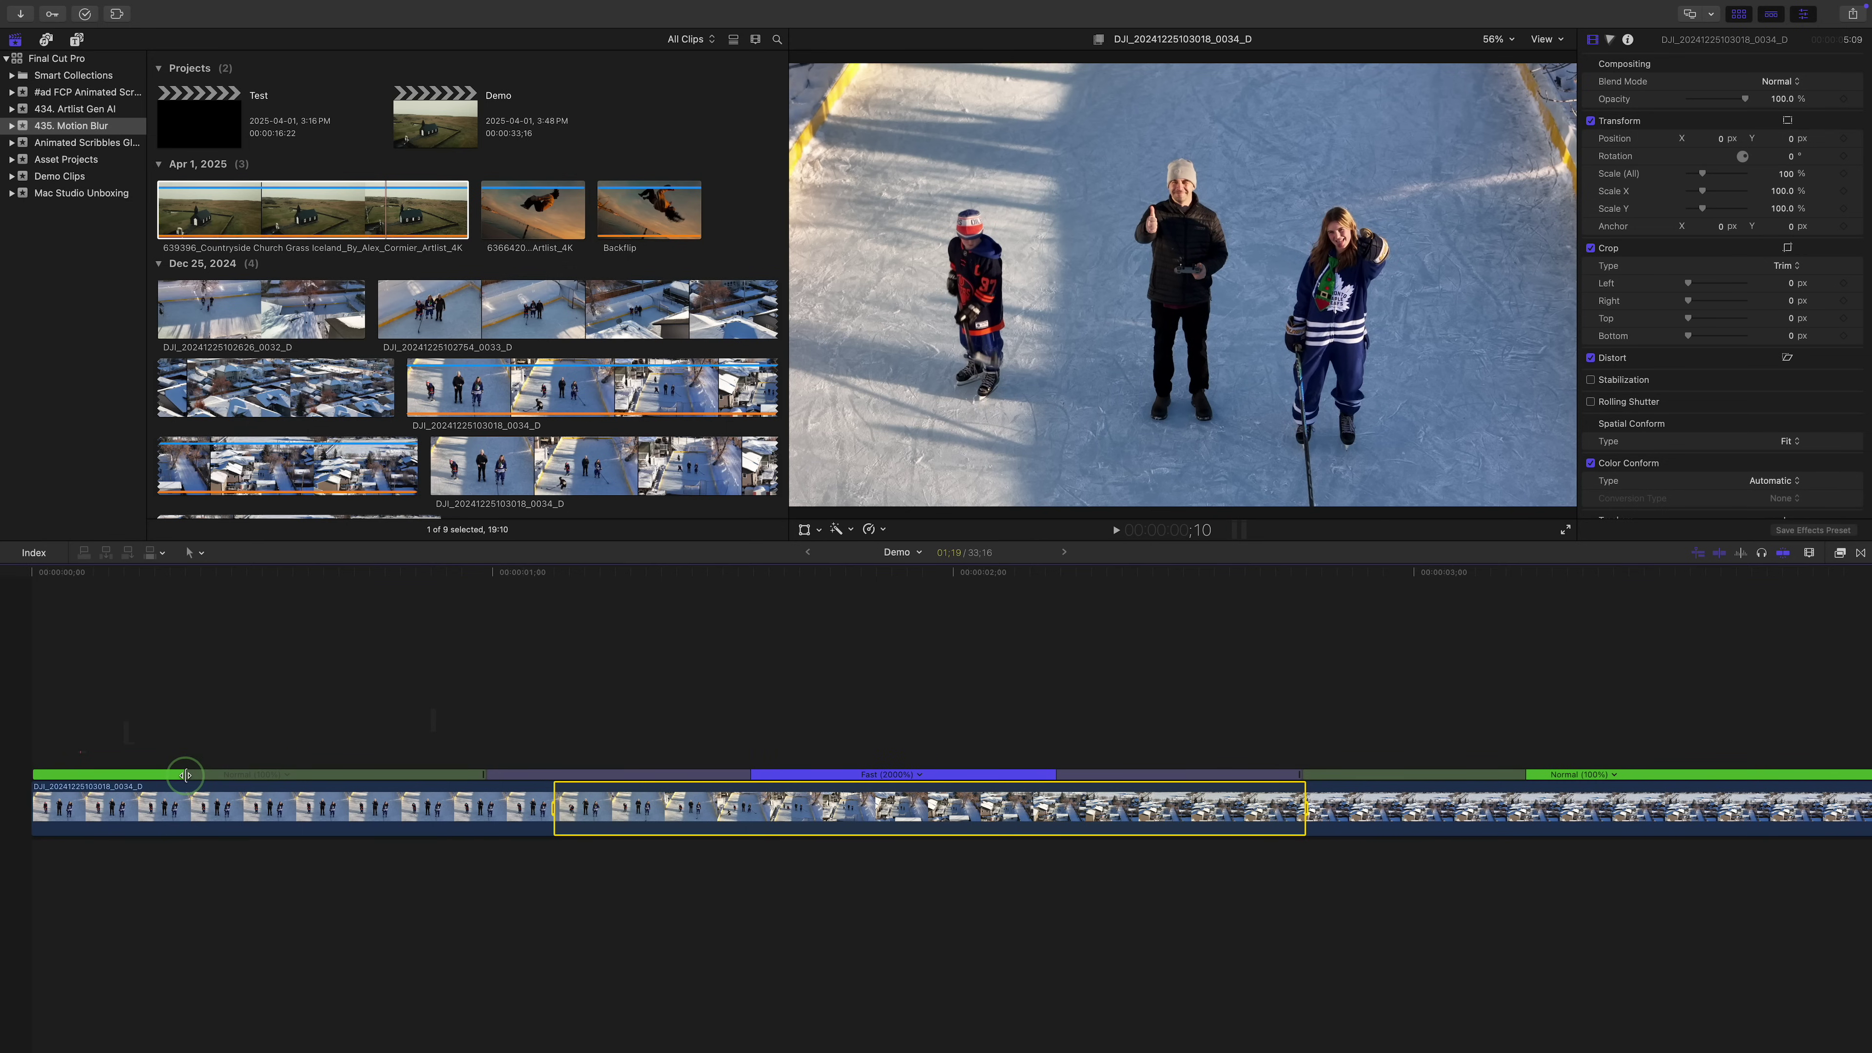
pyautogui.moveTo(183, 775); pyautogui.dragTo(457, 788)
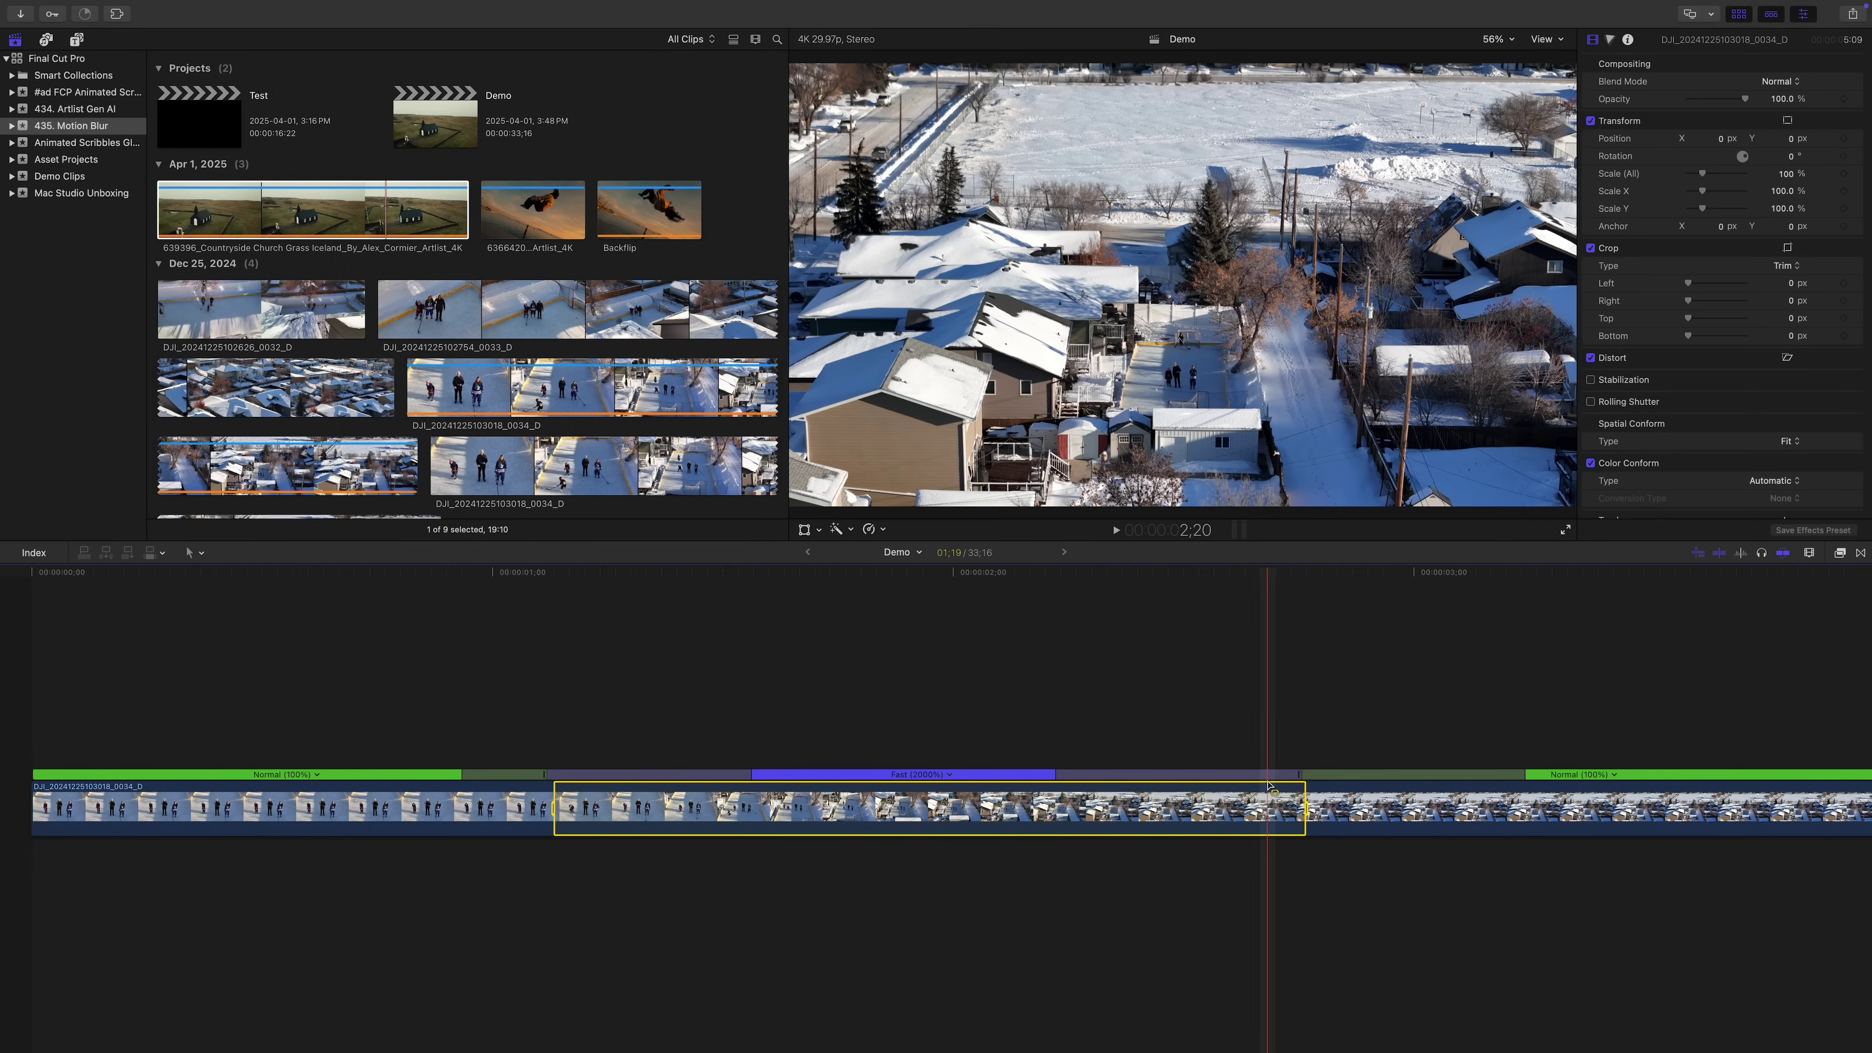
pyautogui.click(1299, 775)
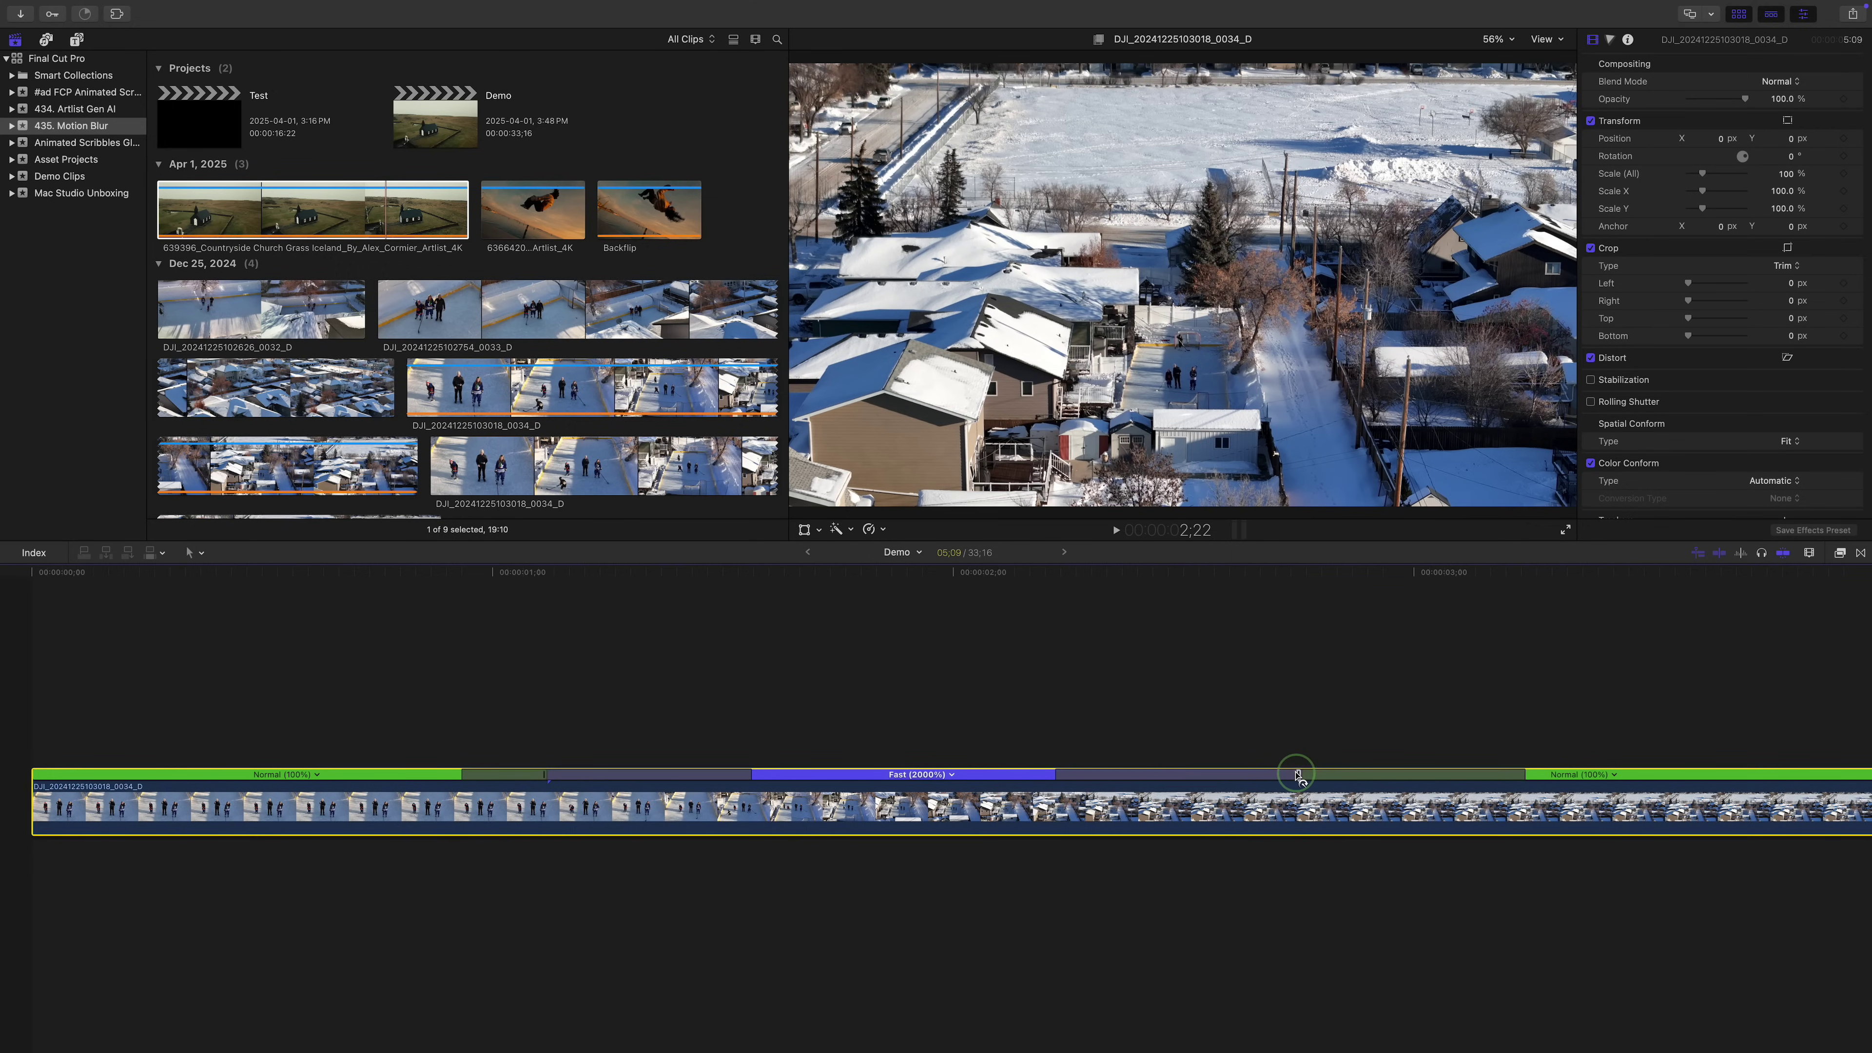
pyautogui.moveTo(1298, 775); pyautogui.dragTo(1065, 774)
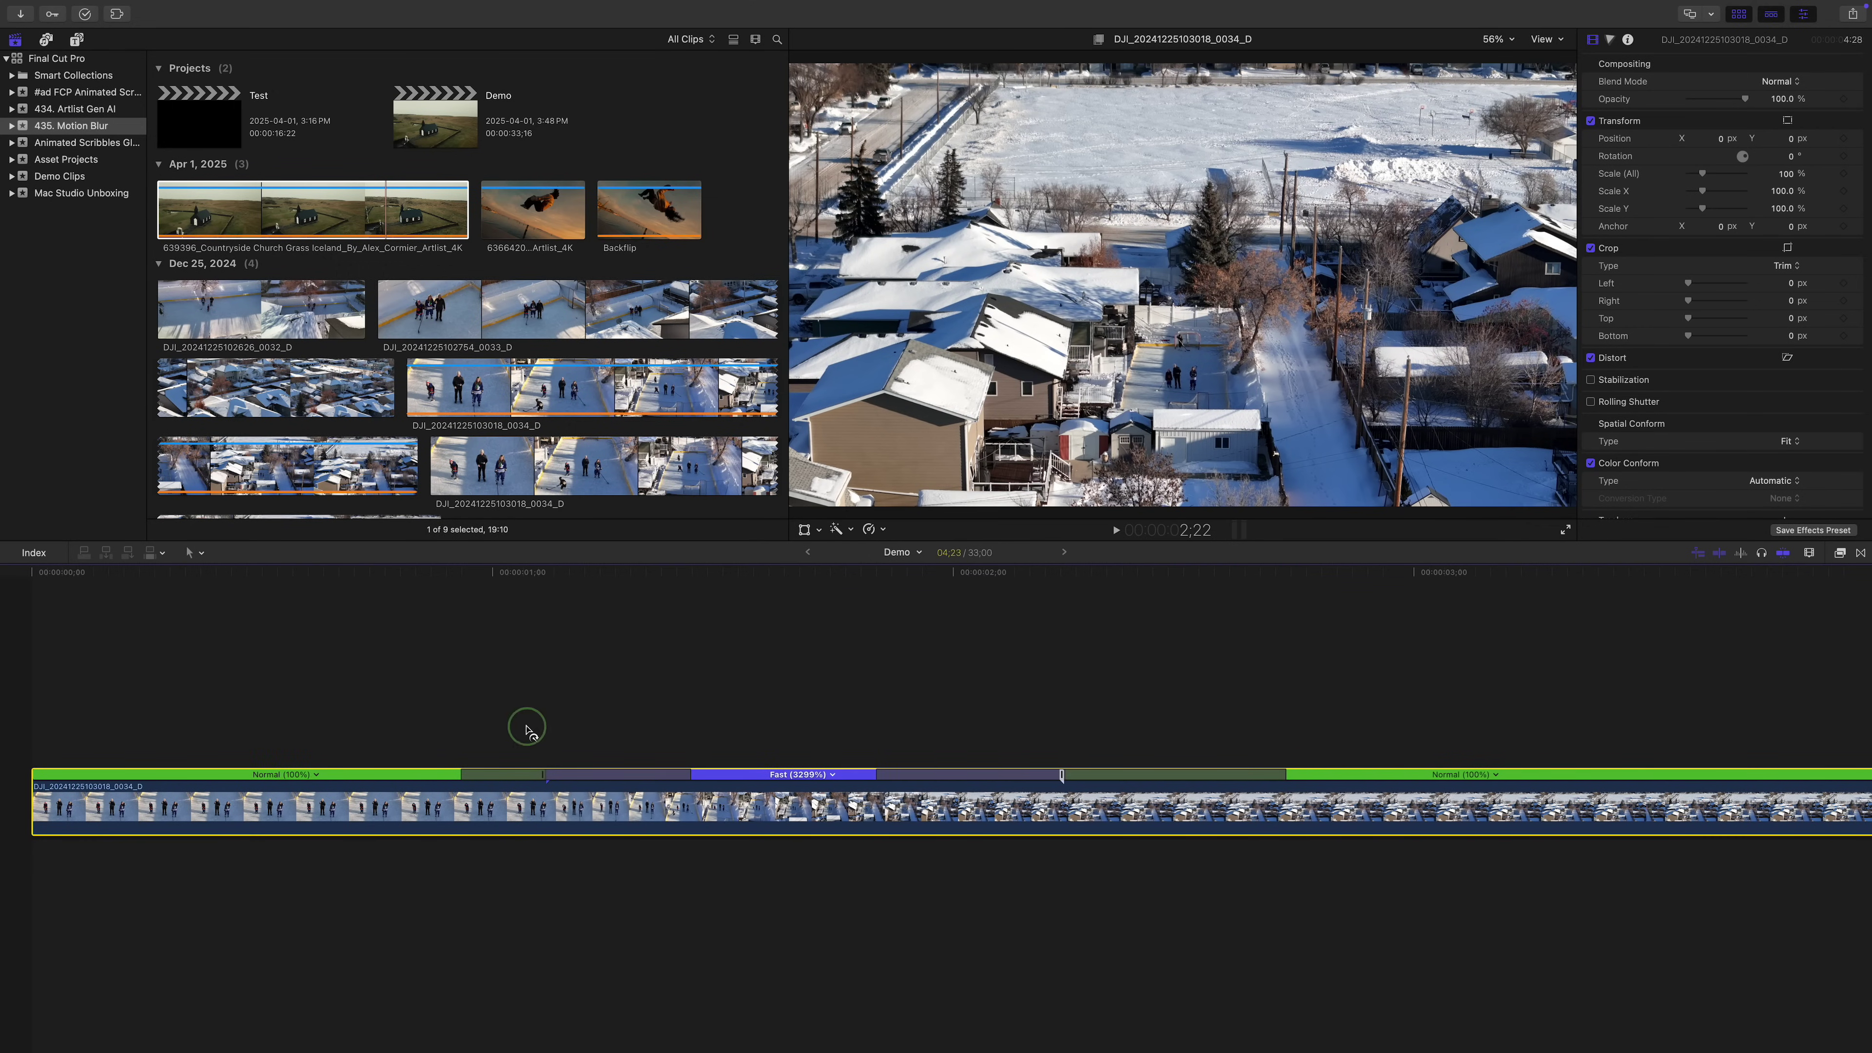
pyautogui.press('space')
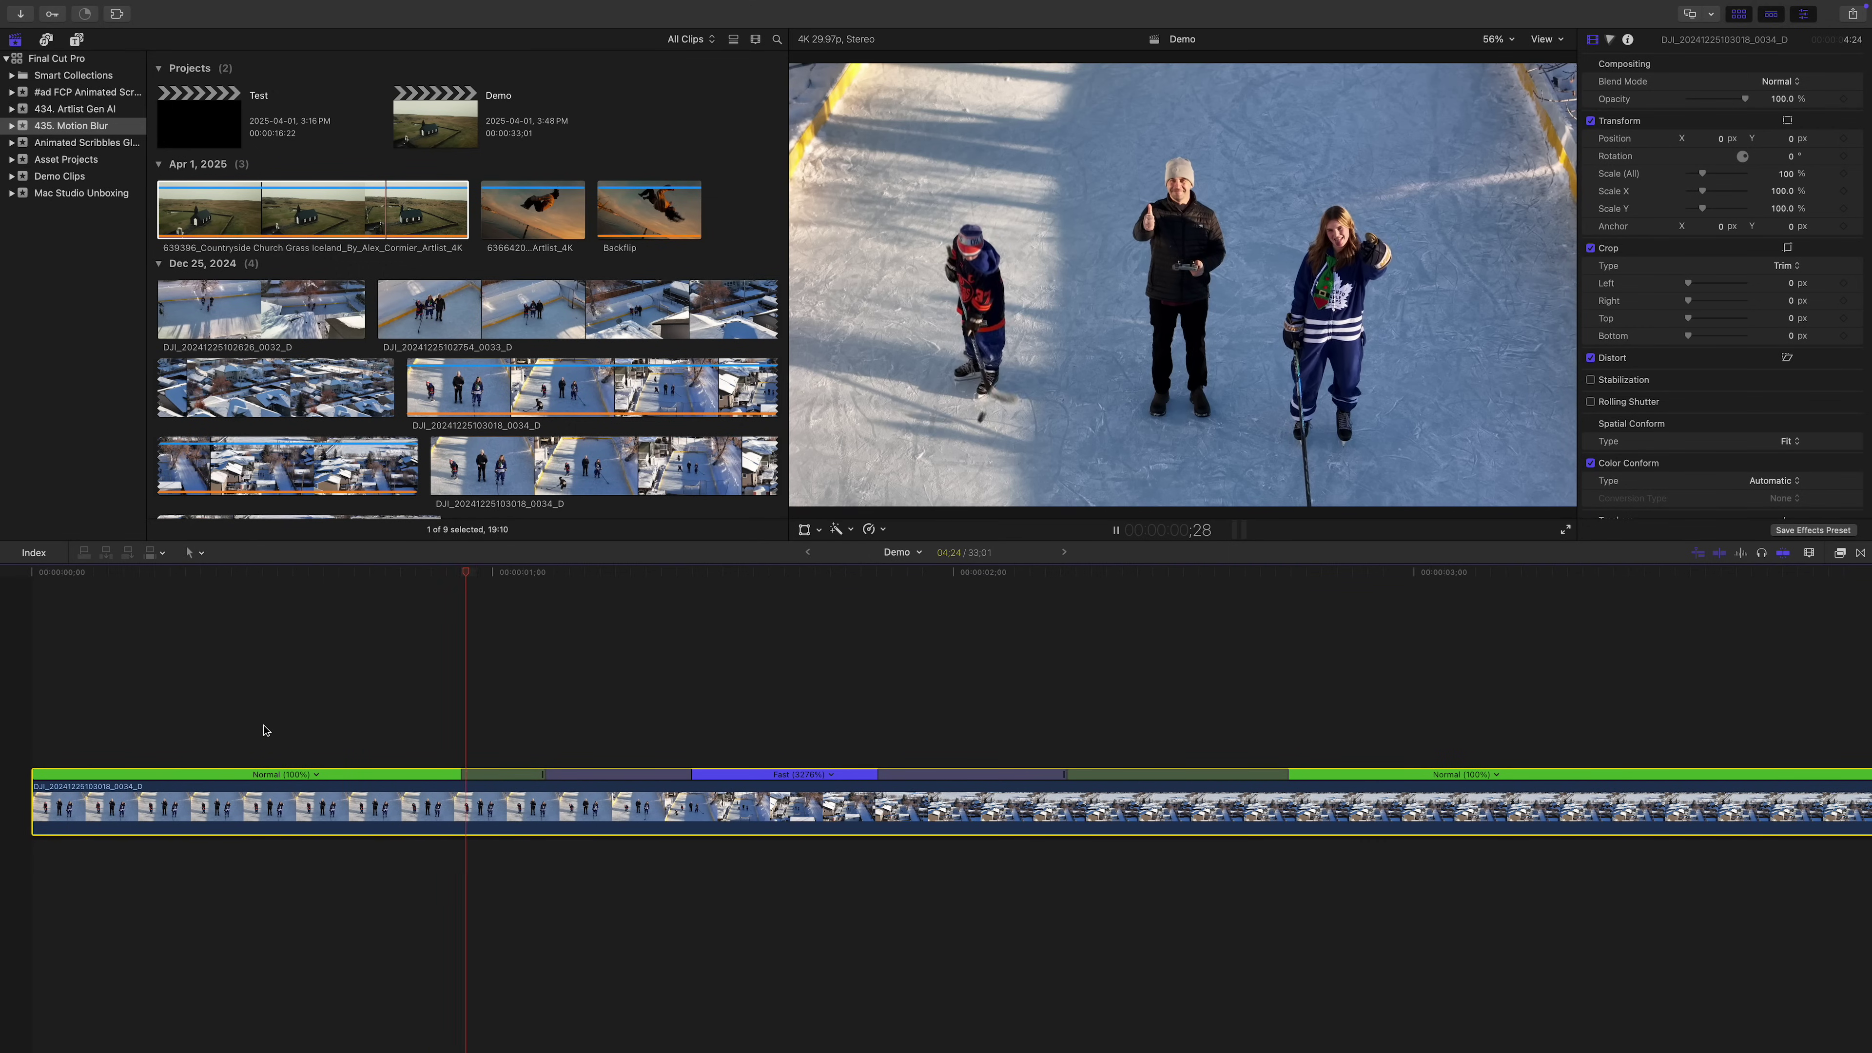
pyautogui.press('space')
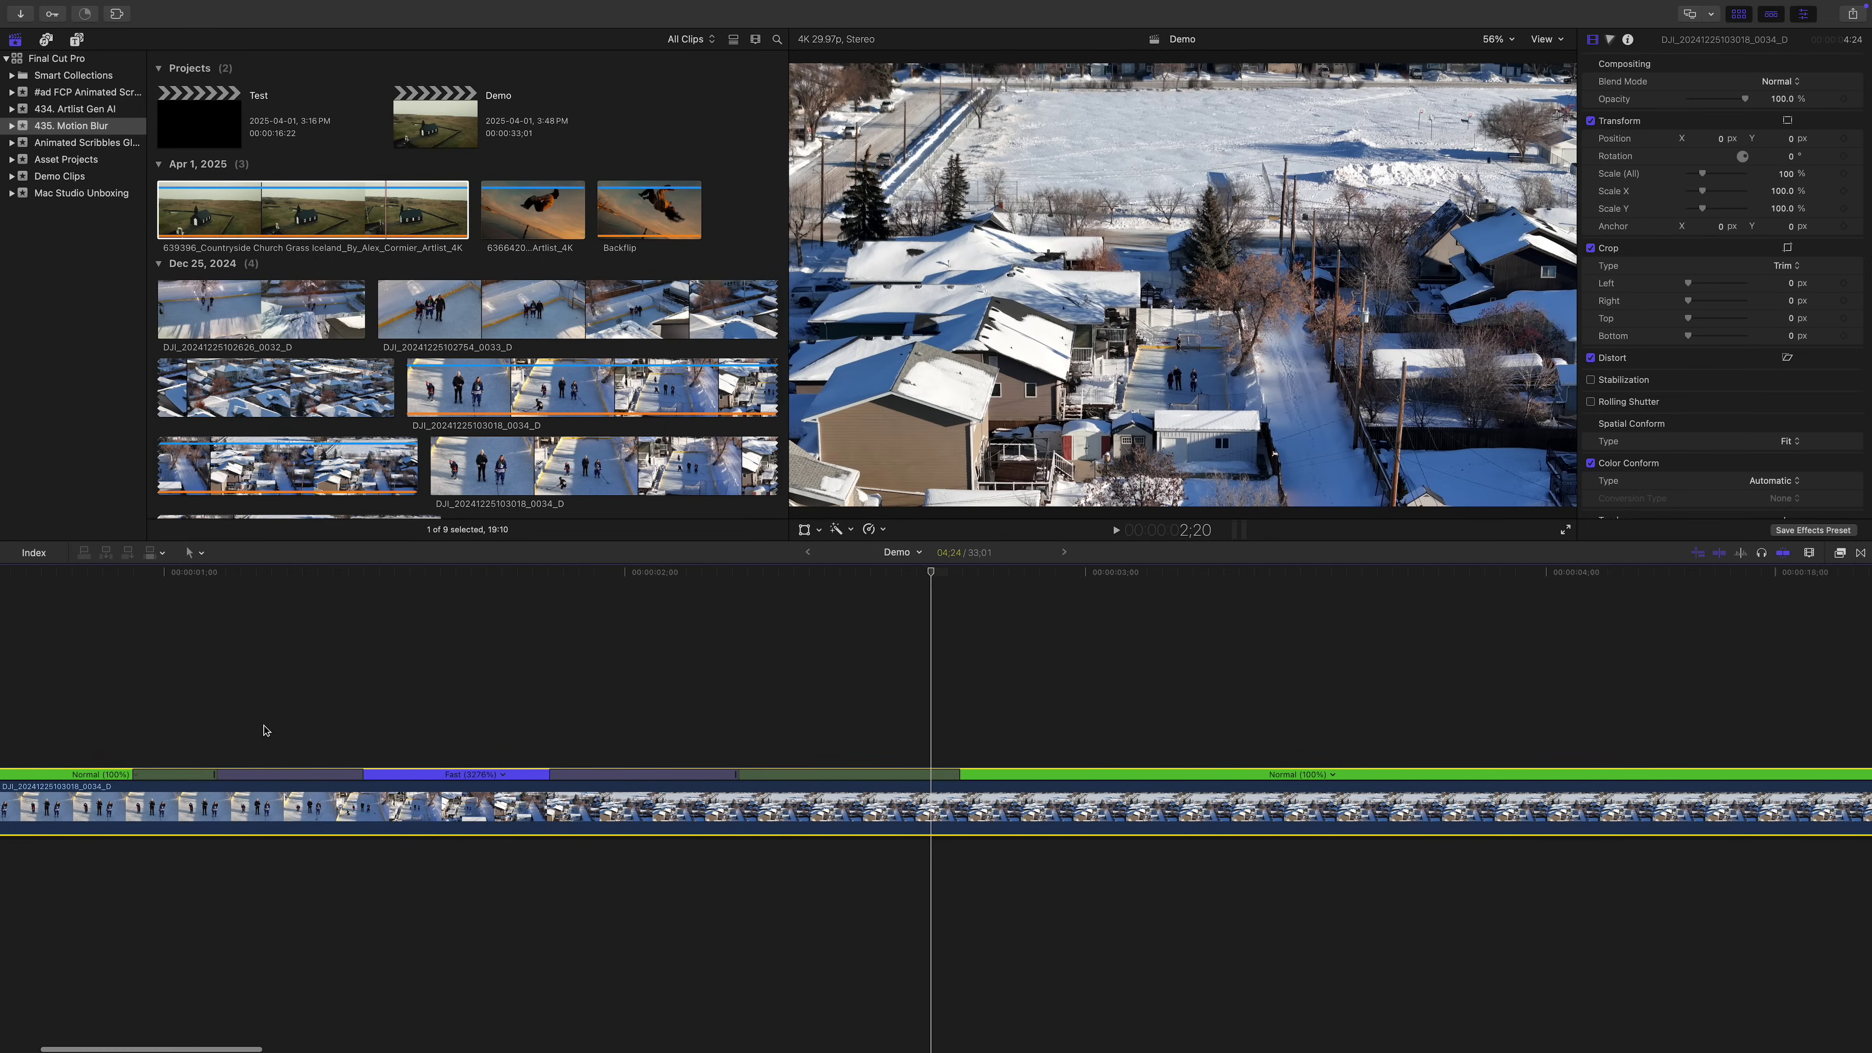
pyautogui.hscroll(-5, 310, 729)
pyautogui.click(356, 718)
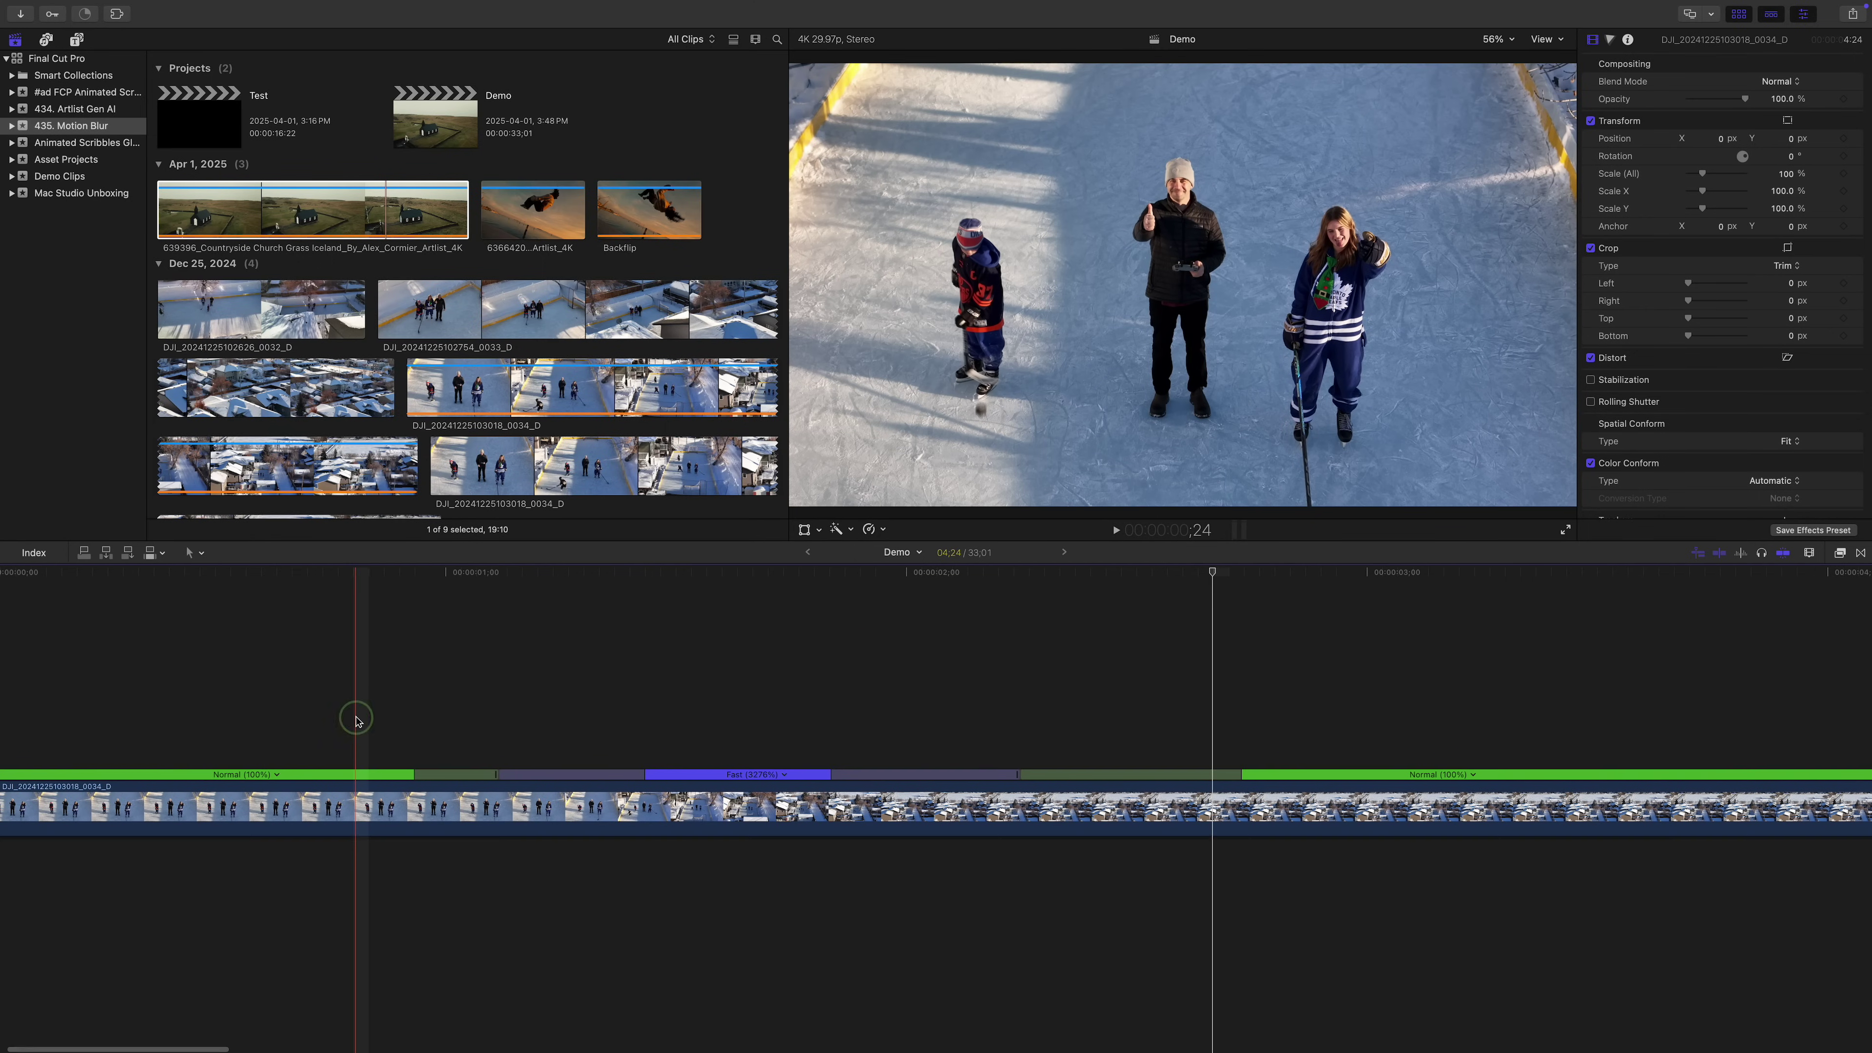
pyautogui.press('space')
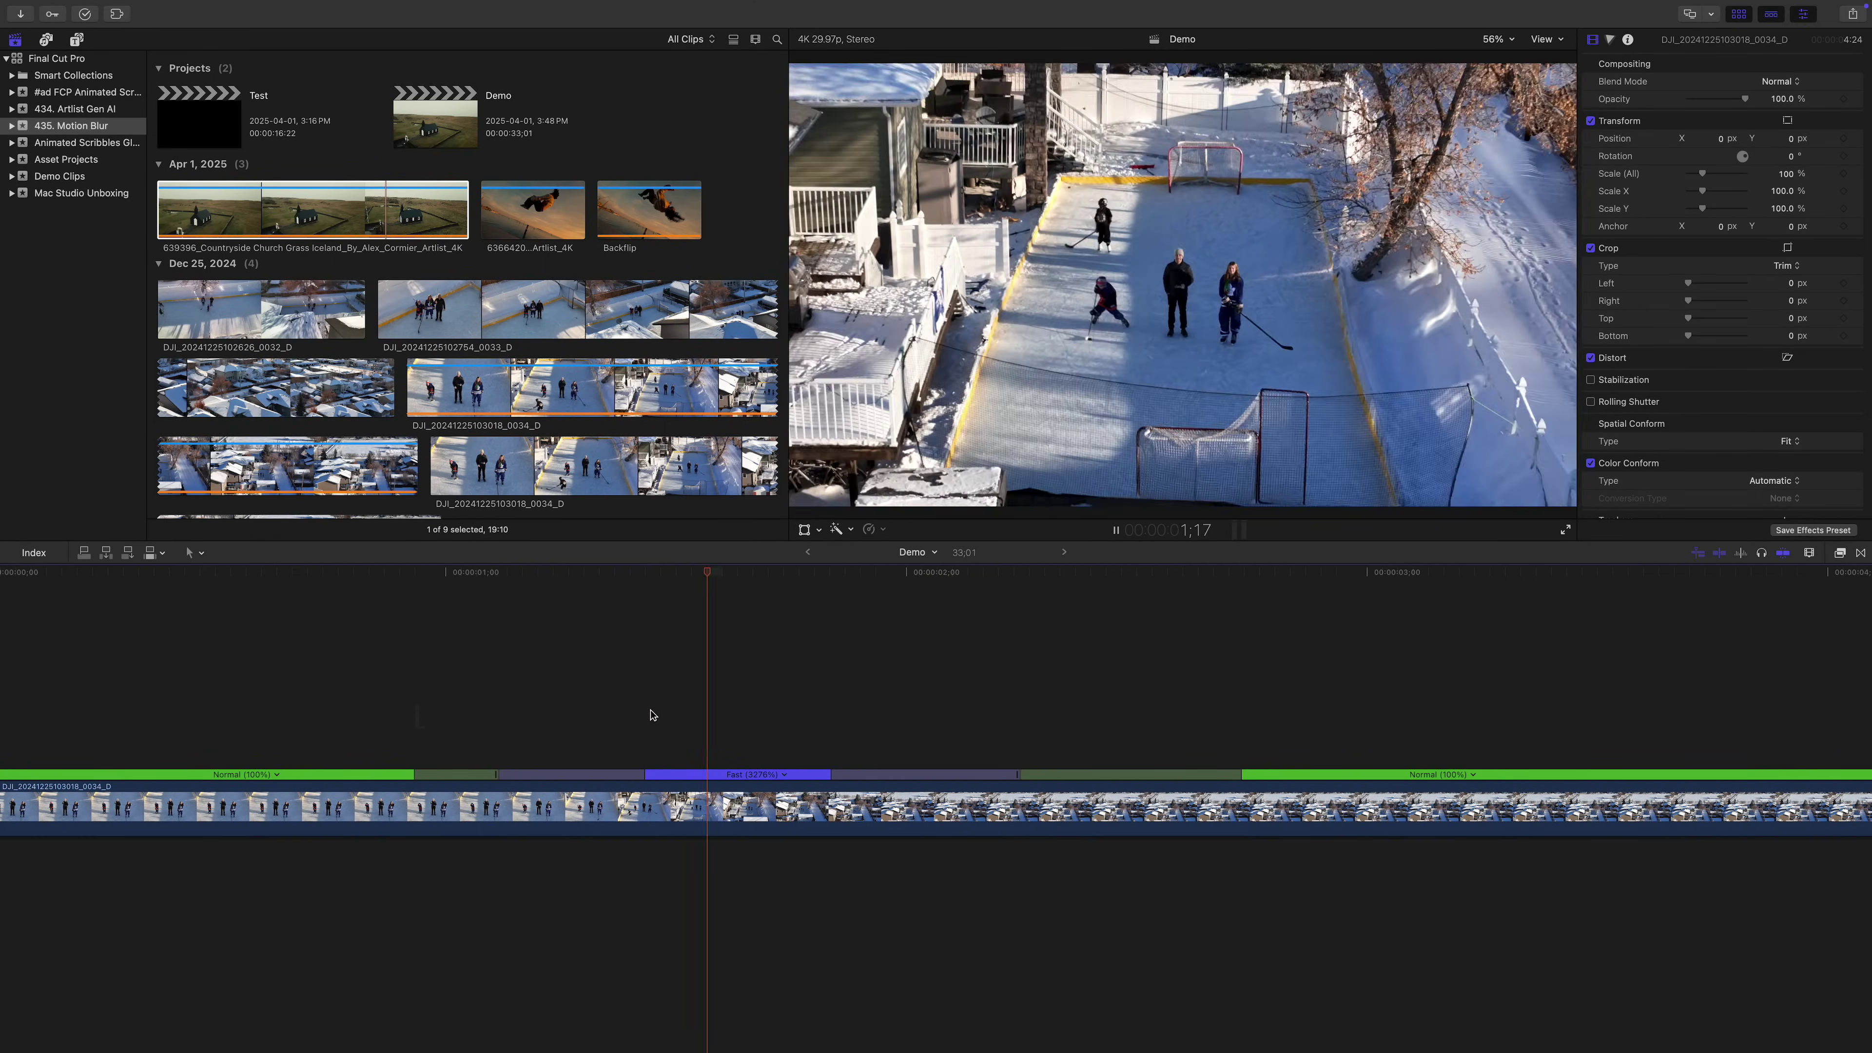
pyautogui.press('space')
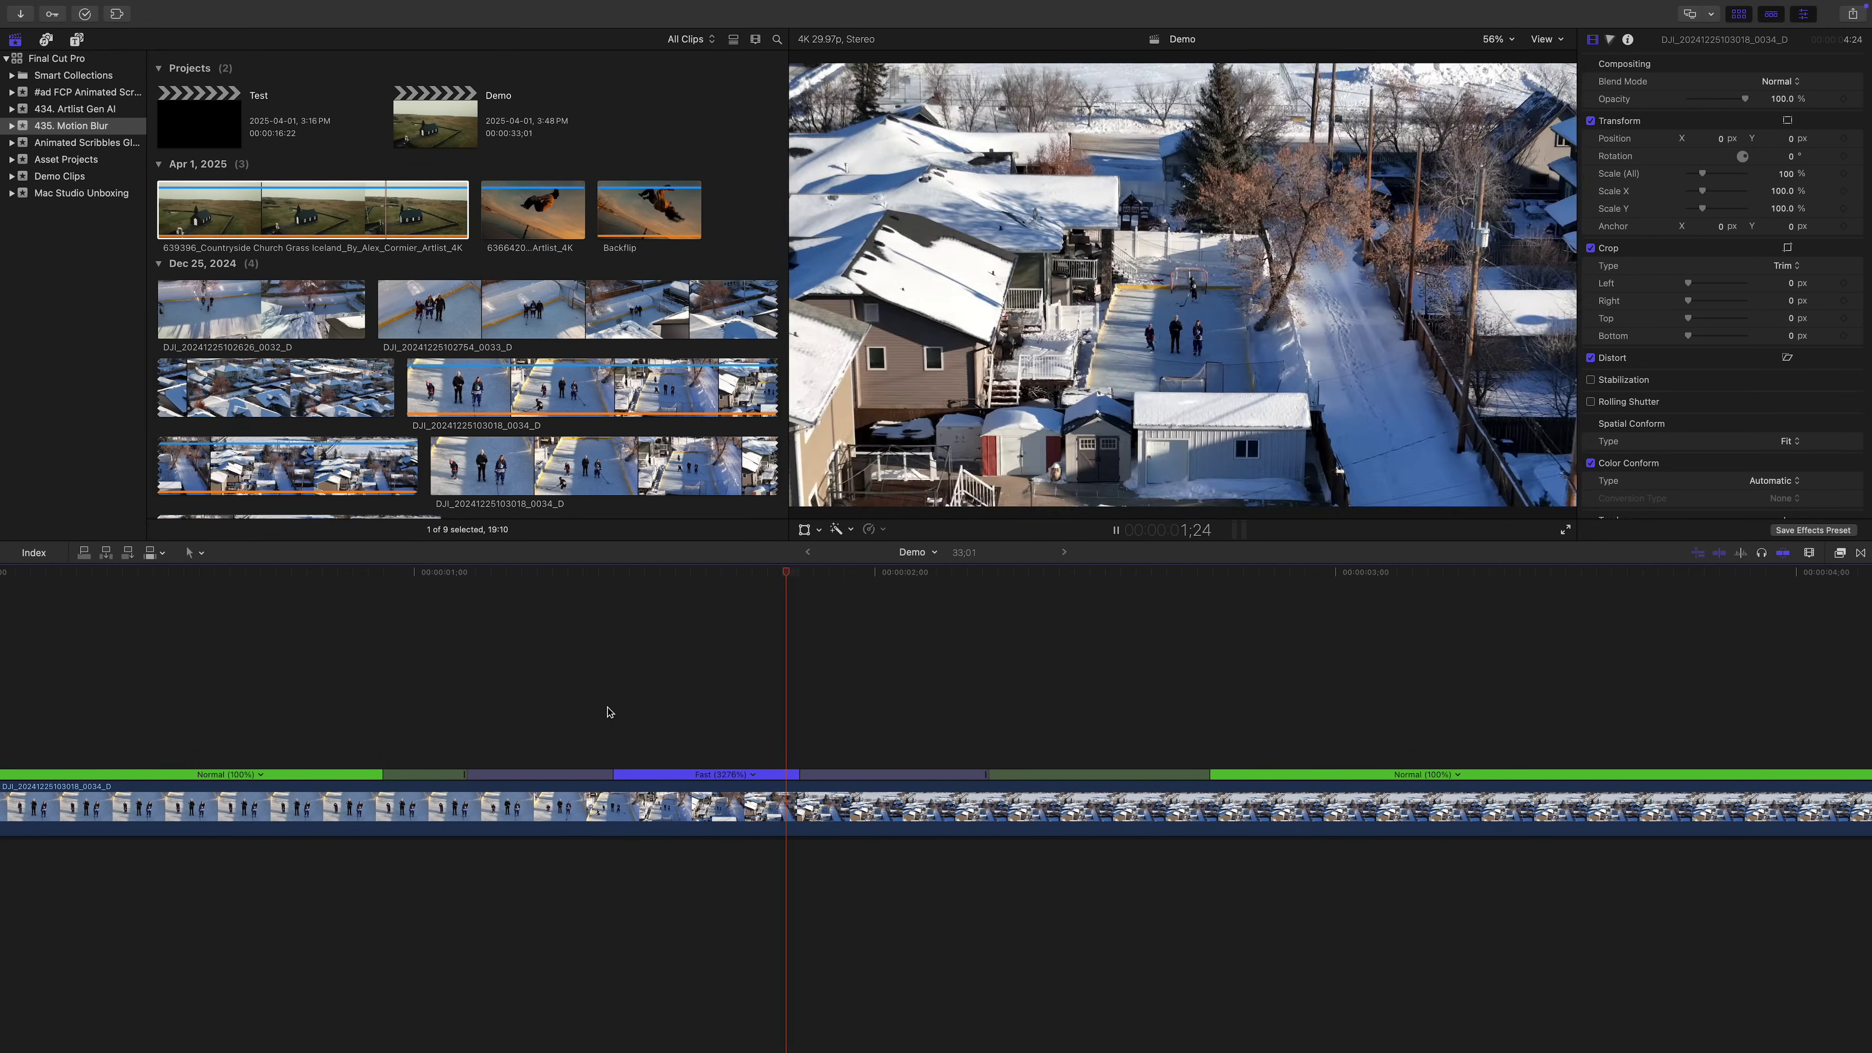
pyautogui.hscroll(1, 609, 712)
pyautogui.press('space')
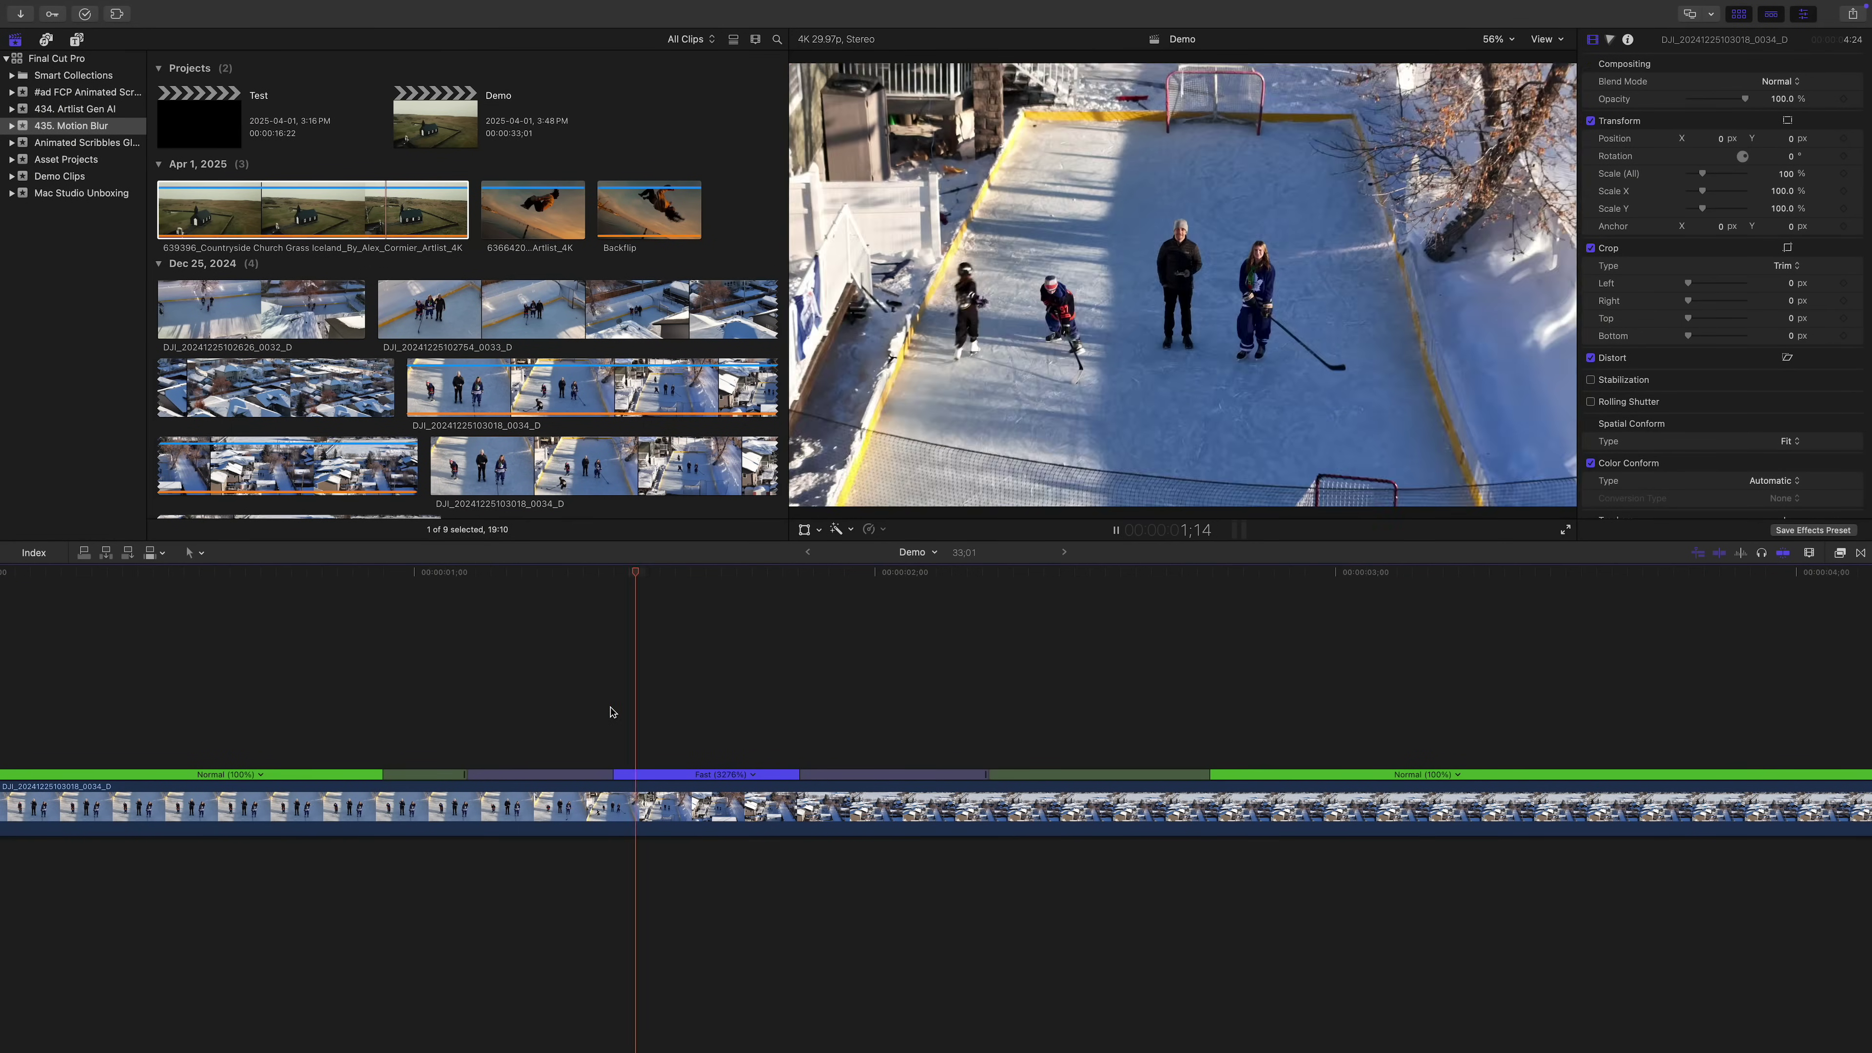
pyautogui.press('space')
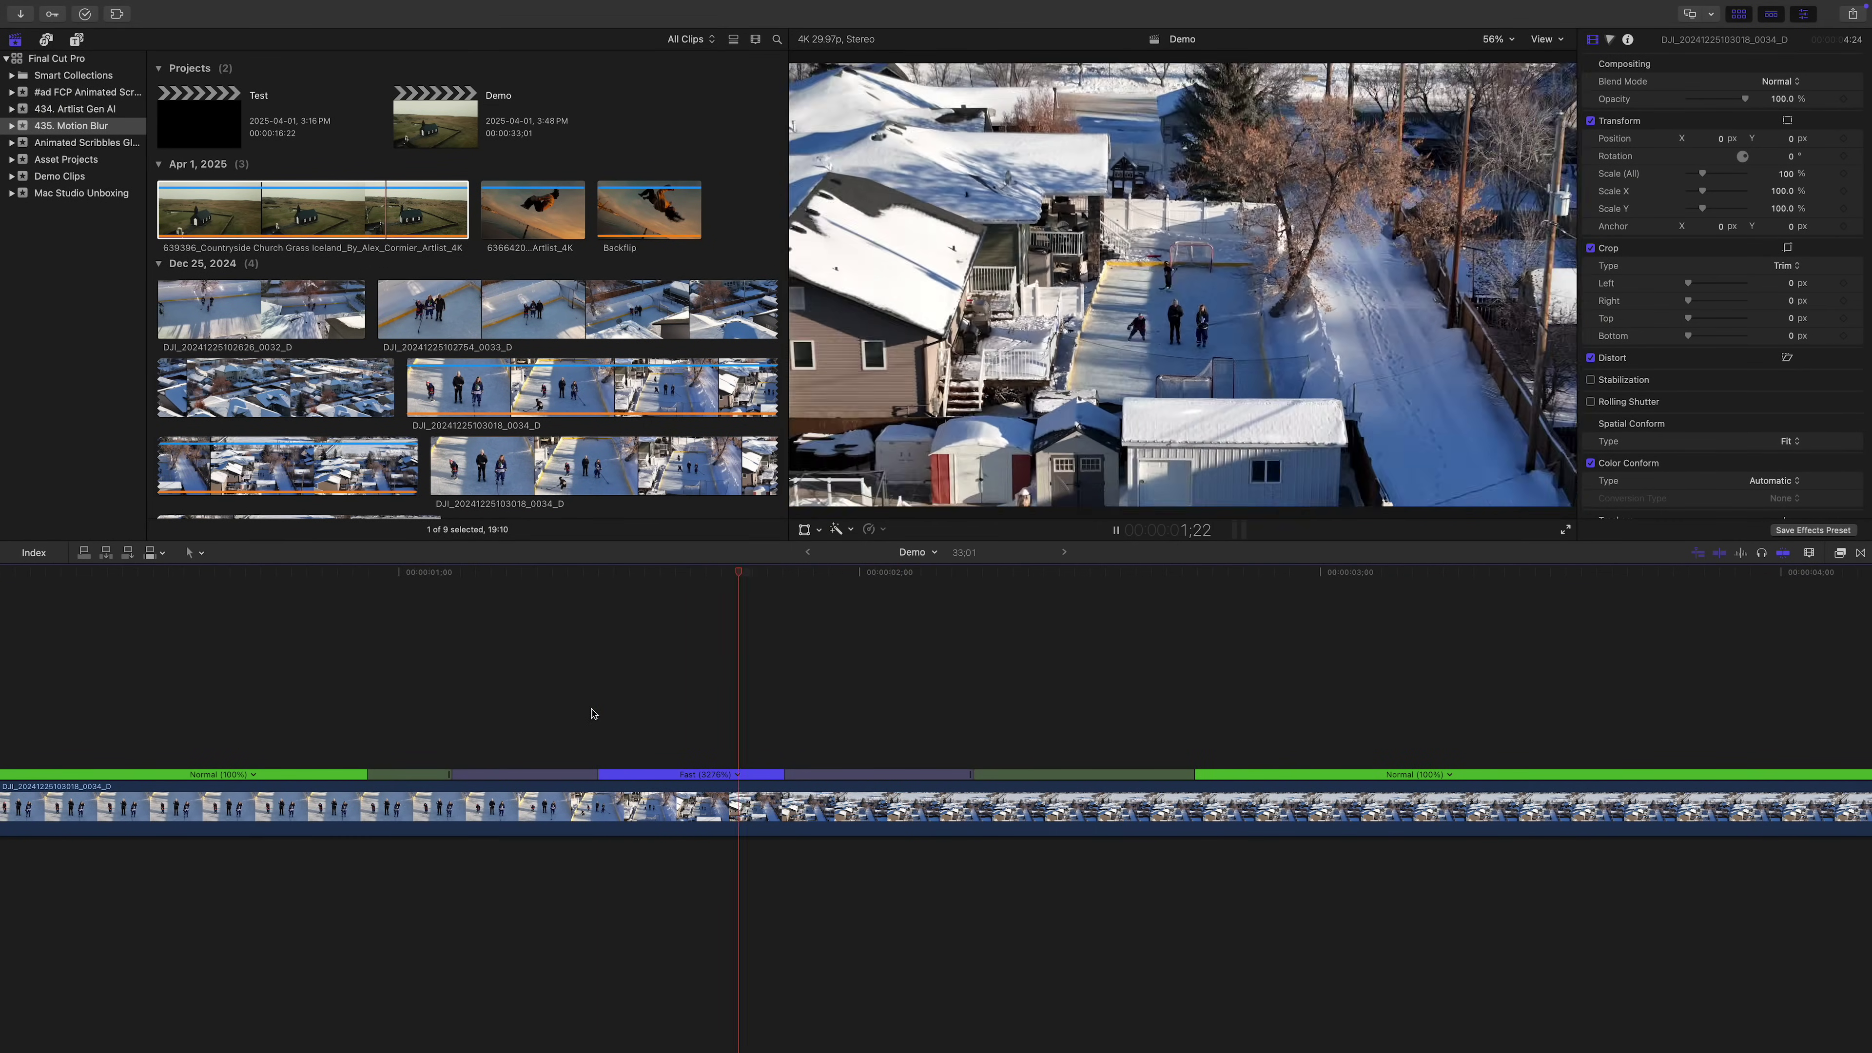
pyautogui.press('space')
pyautogui.press('space')
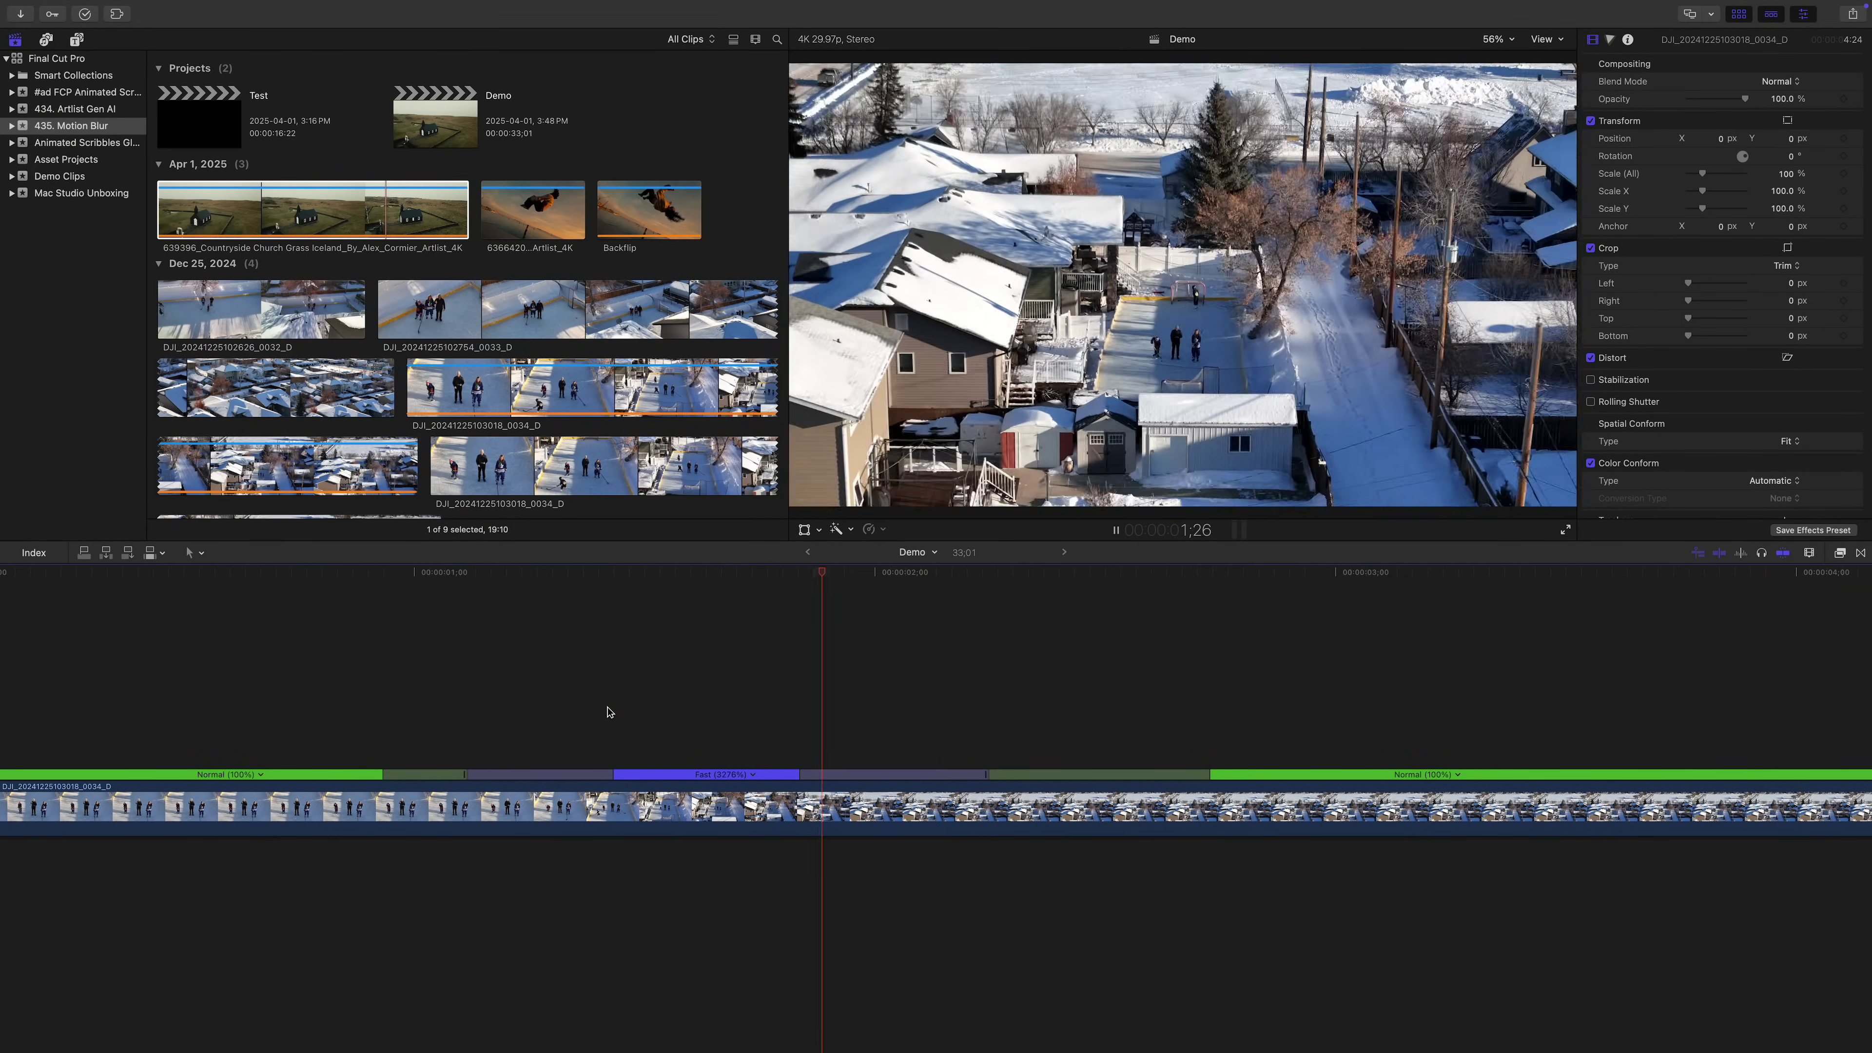
pyautogui.press('space')
pyautogui.press('space')
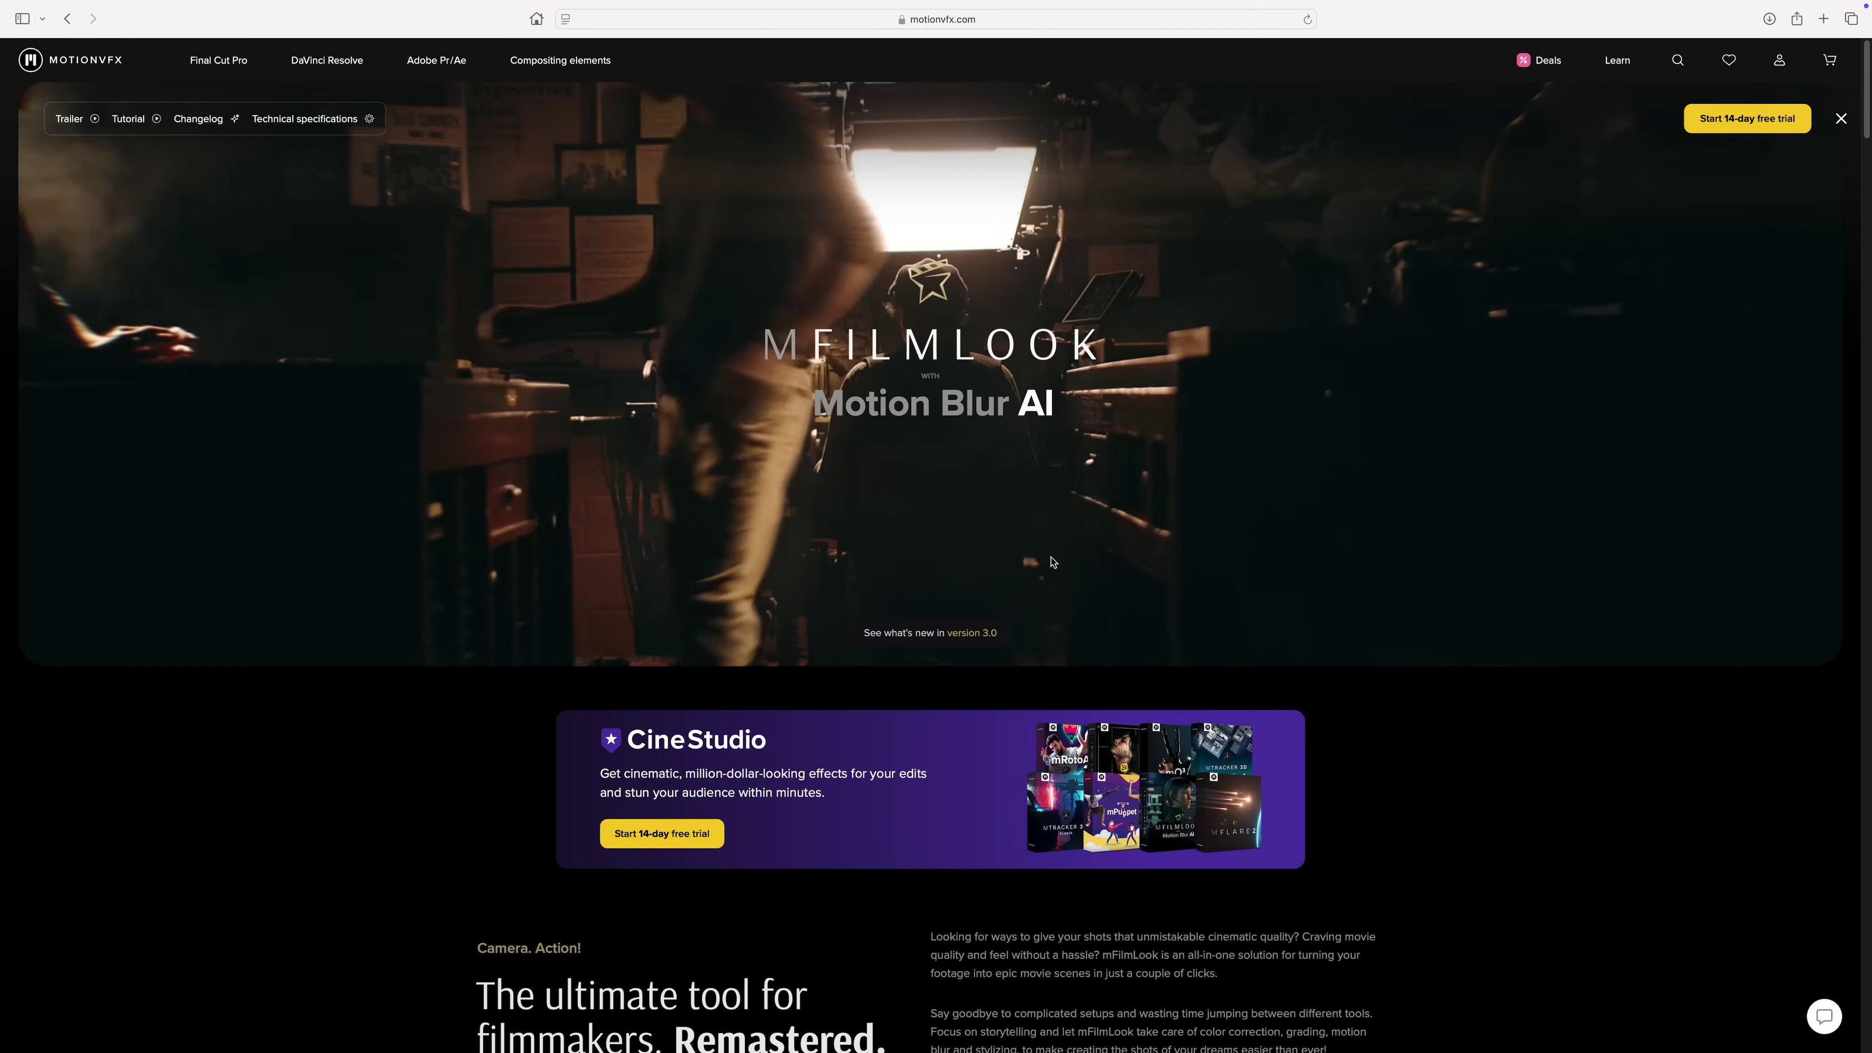
pyautogui.click(990, 640)
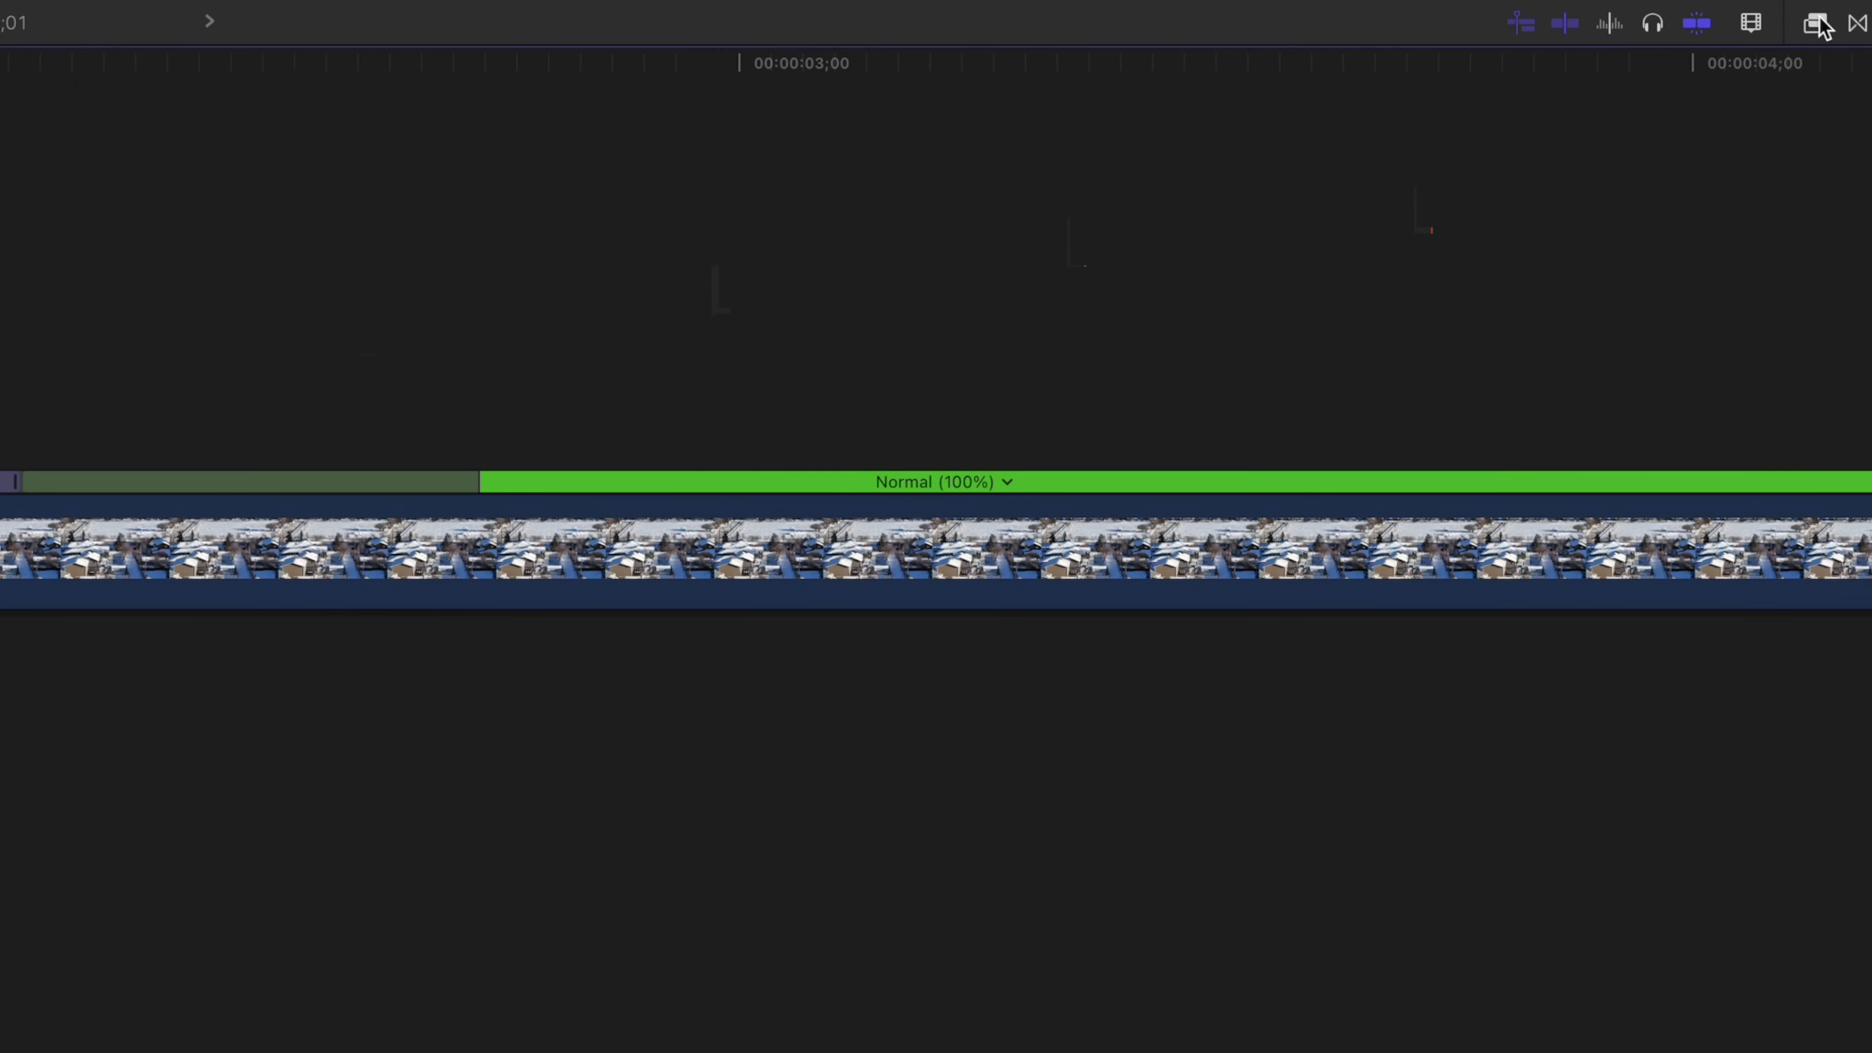
# Step: Apply the mFilmLook Motion Blur AI effect from the Effects browser to the drone rink clip
pyautogui.click(1839, 552)
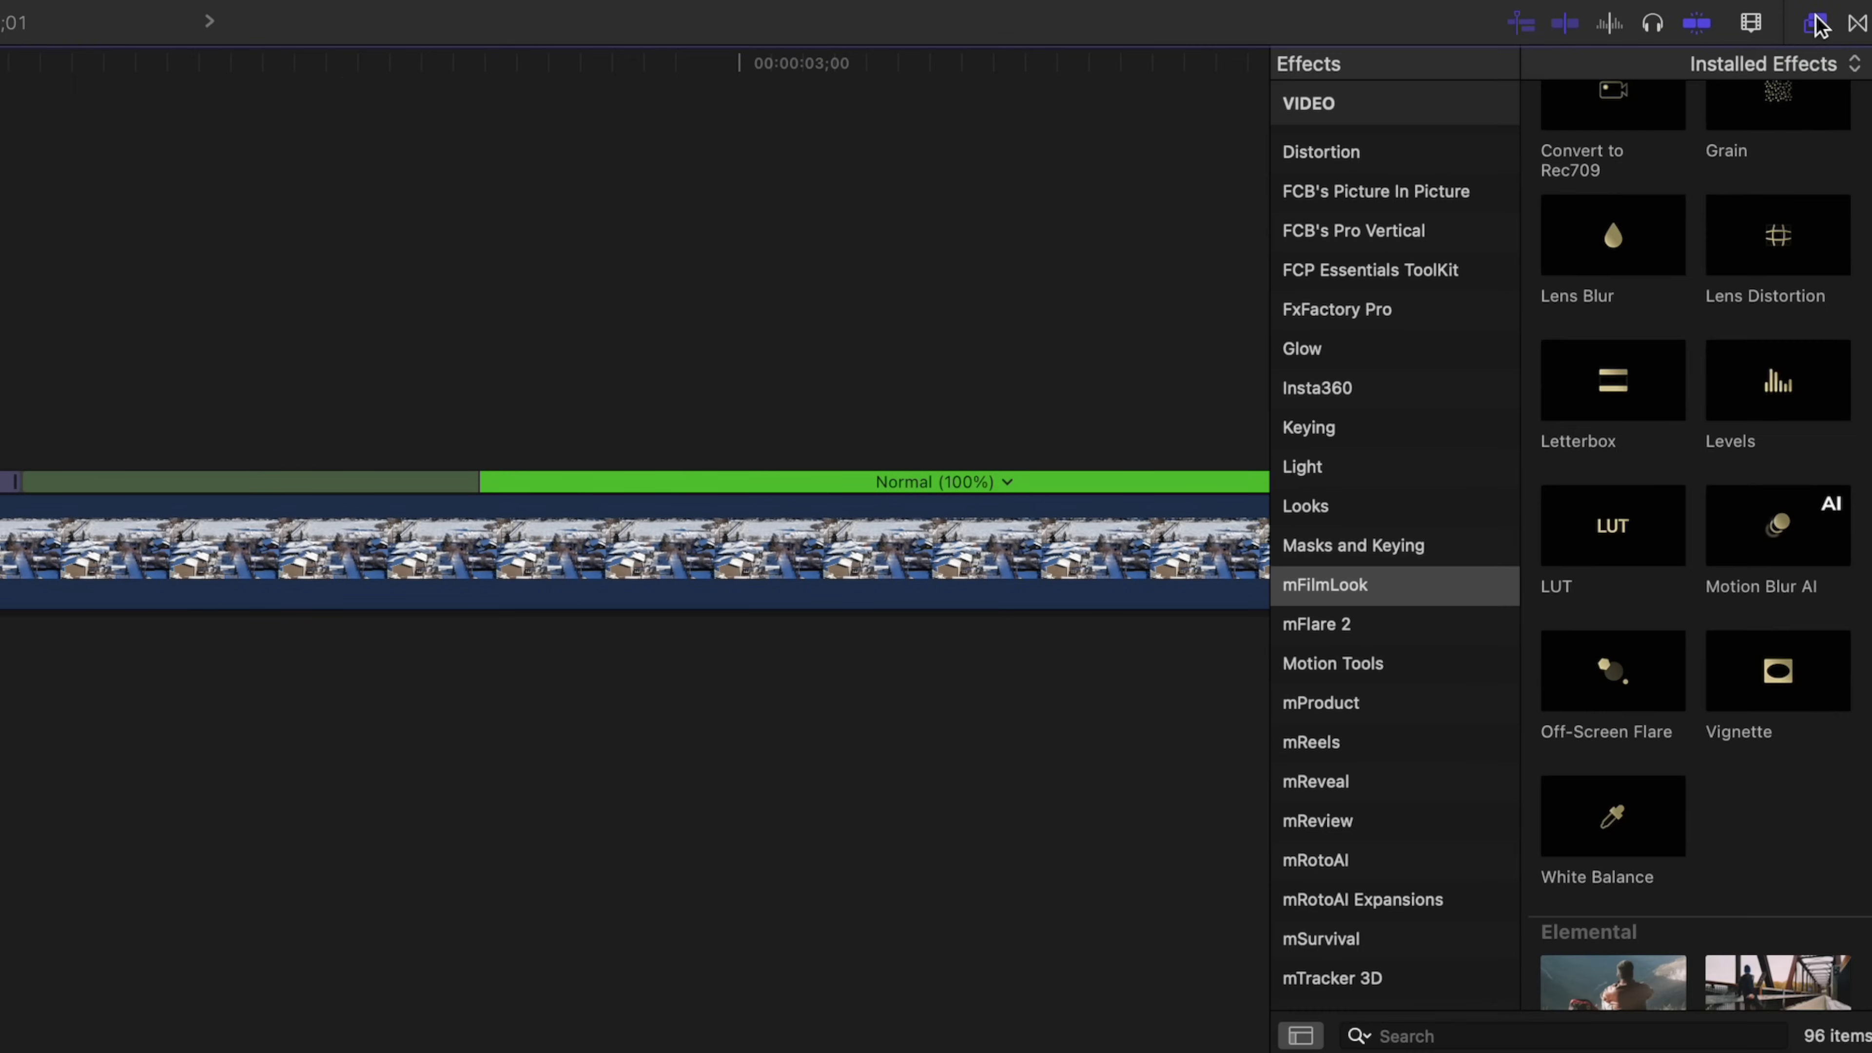
pyautogui.click(1337, 590)
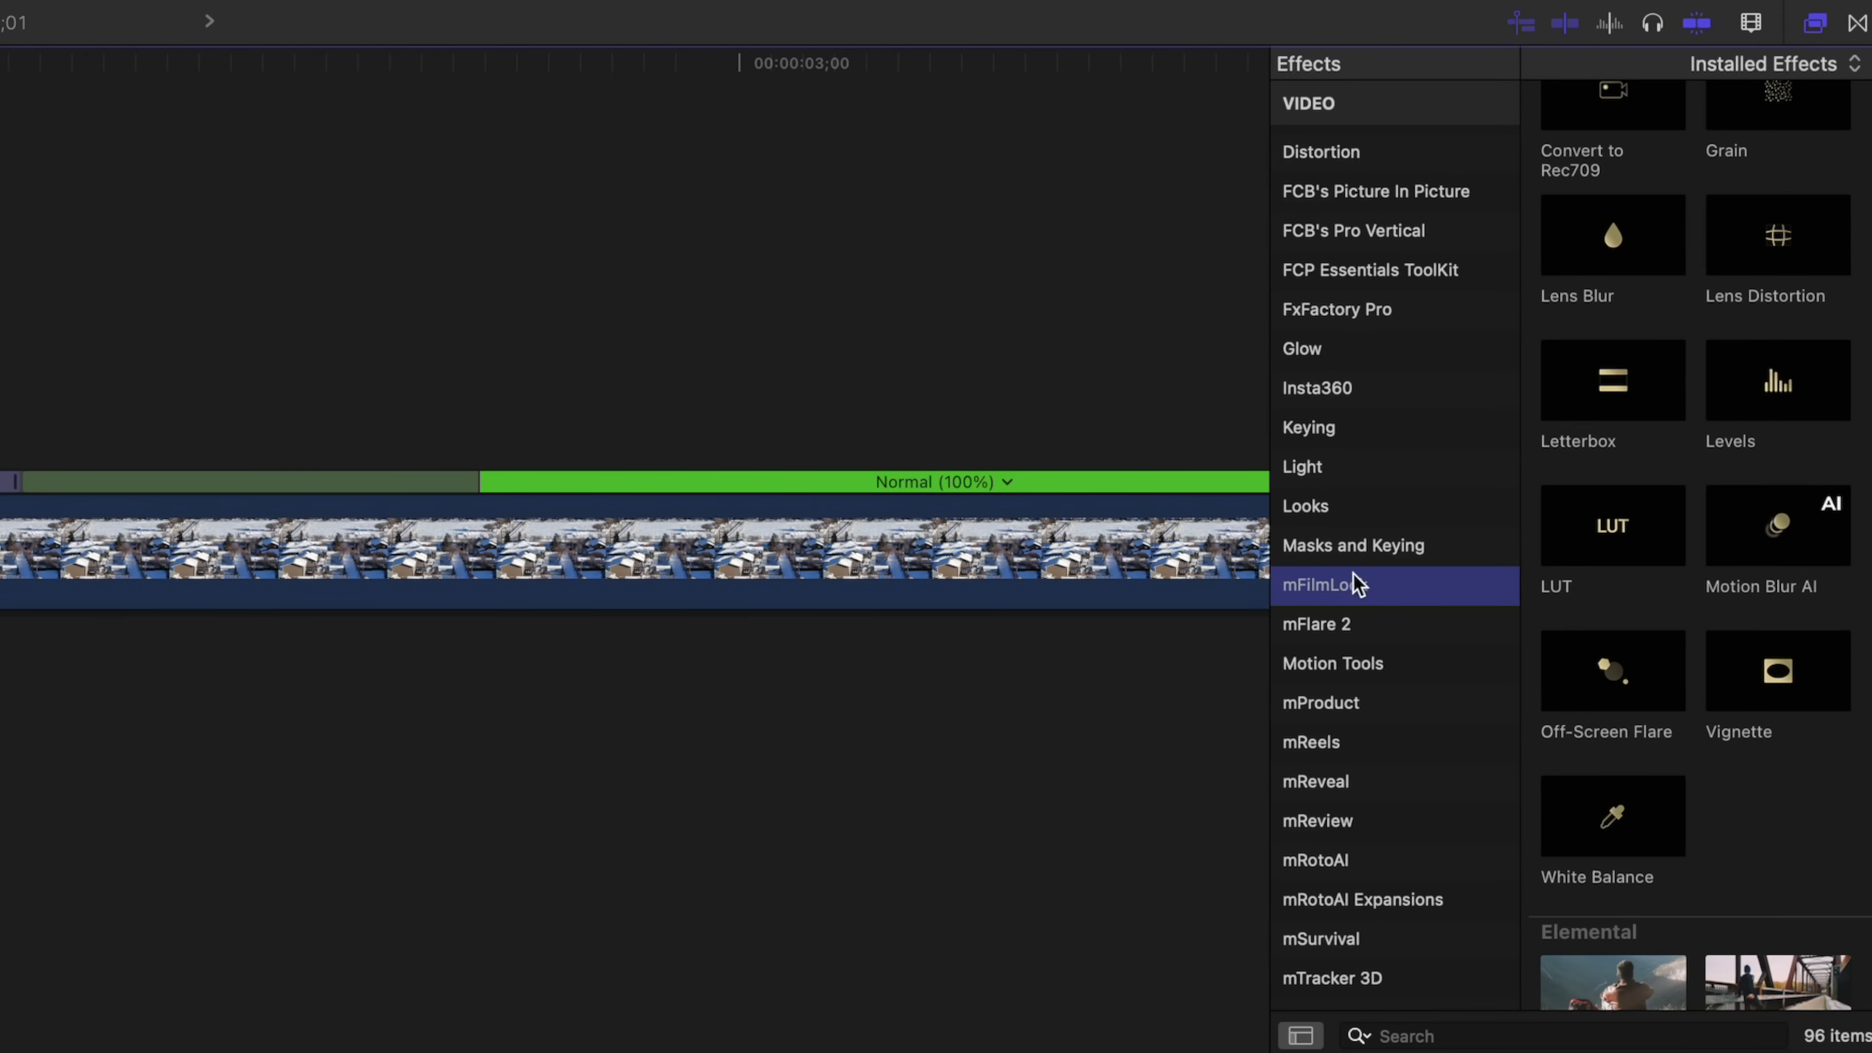
pyautogui.moveTo(1720, 532); pyautogui.dragTo(0, 556)
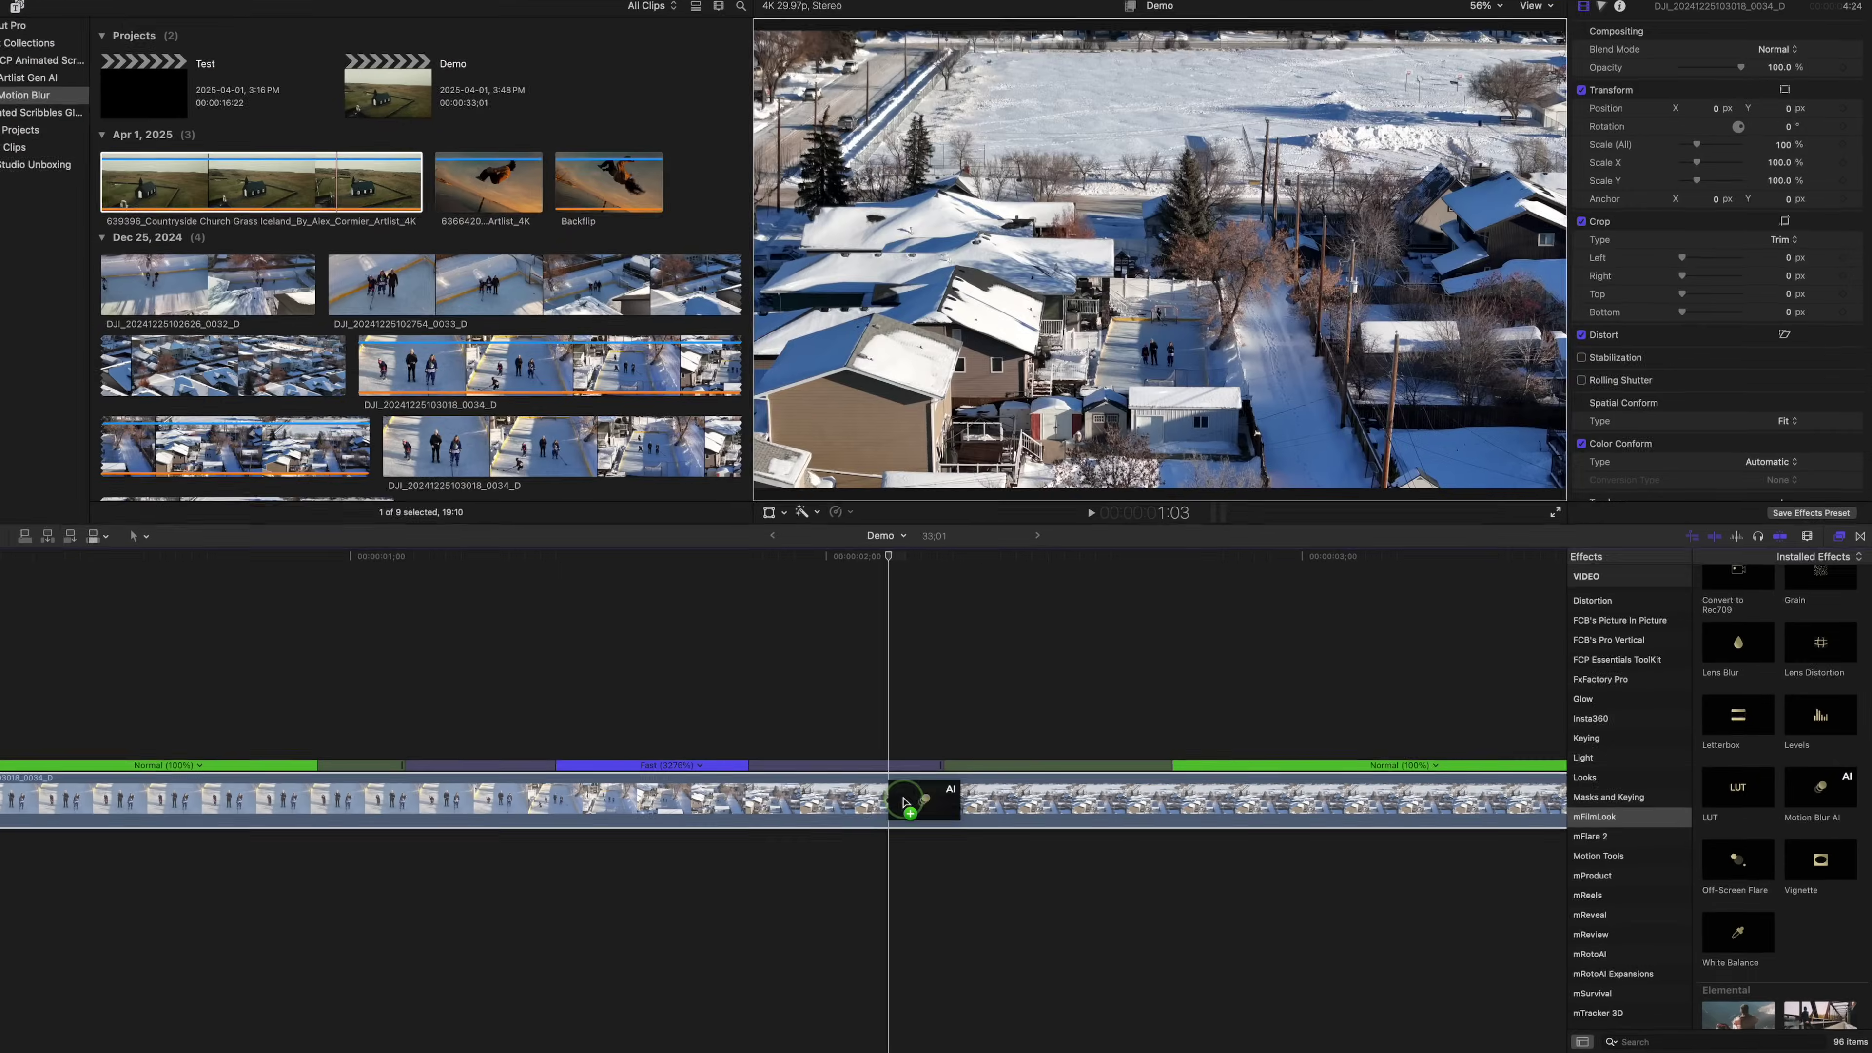
pyautogui.moveTo(905, 802); pyautogui.dragTo(906, 803)
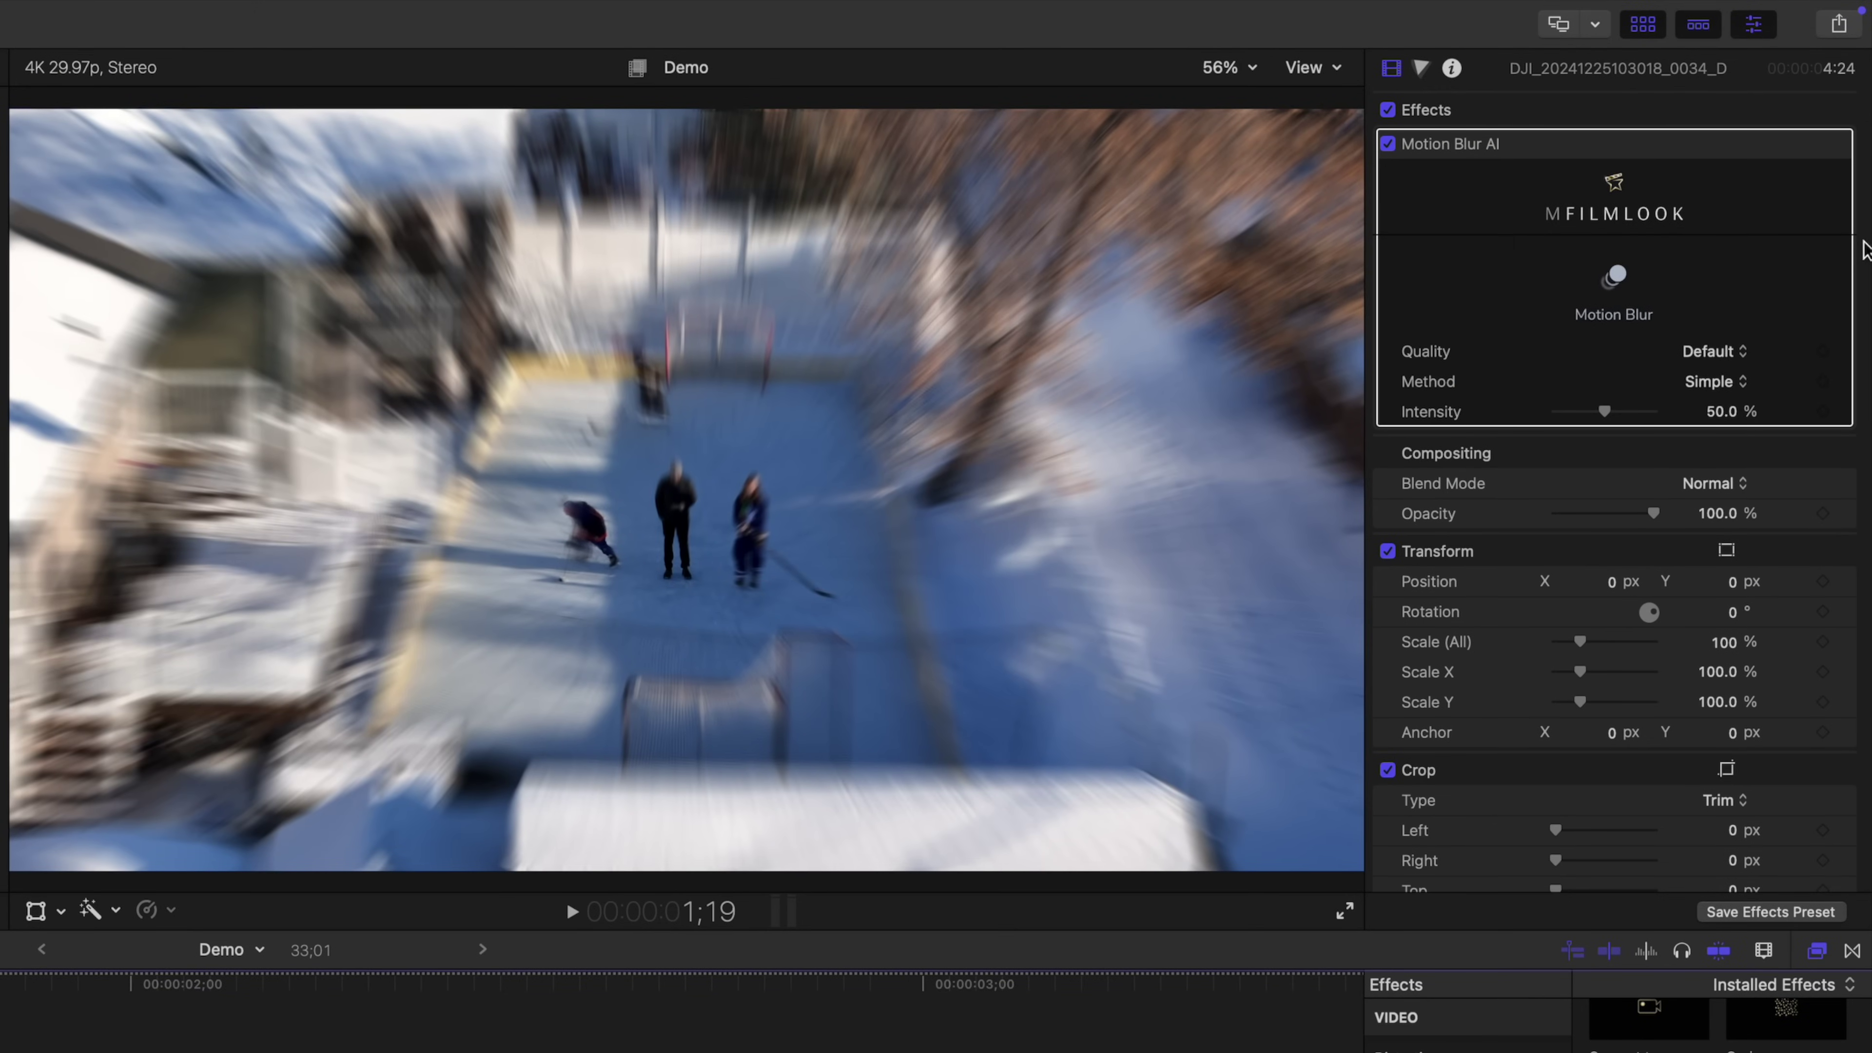
pyautogui.click(1728, 352)
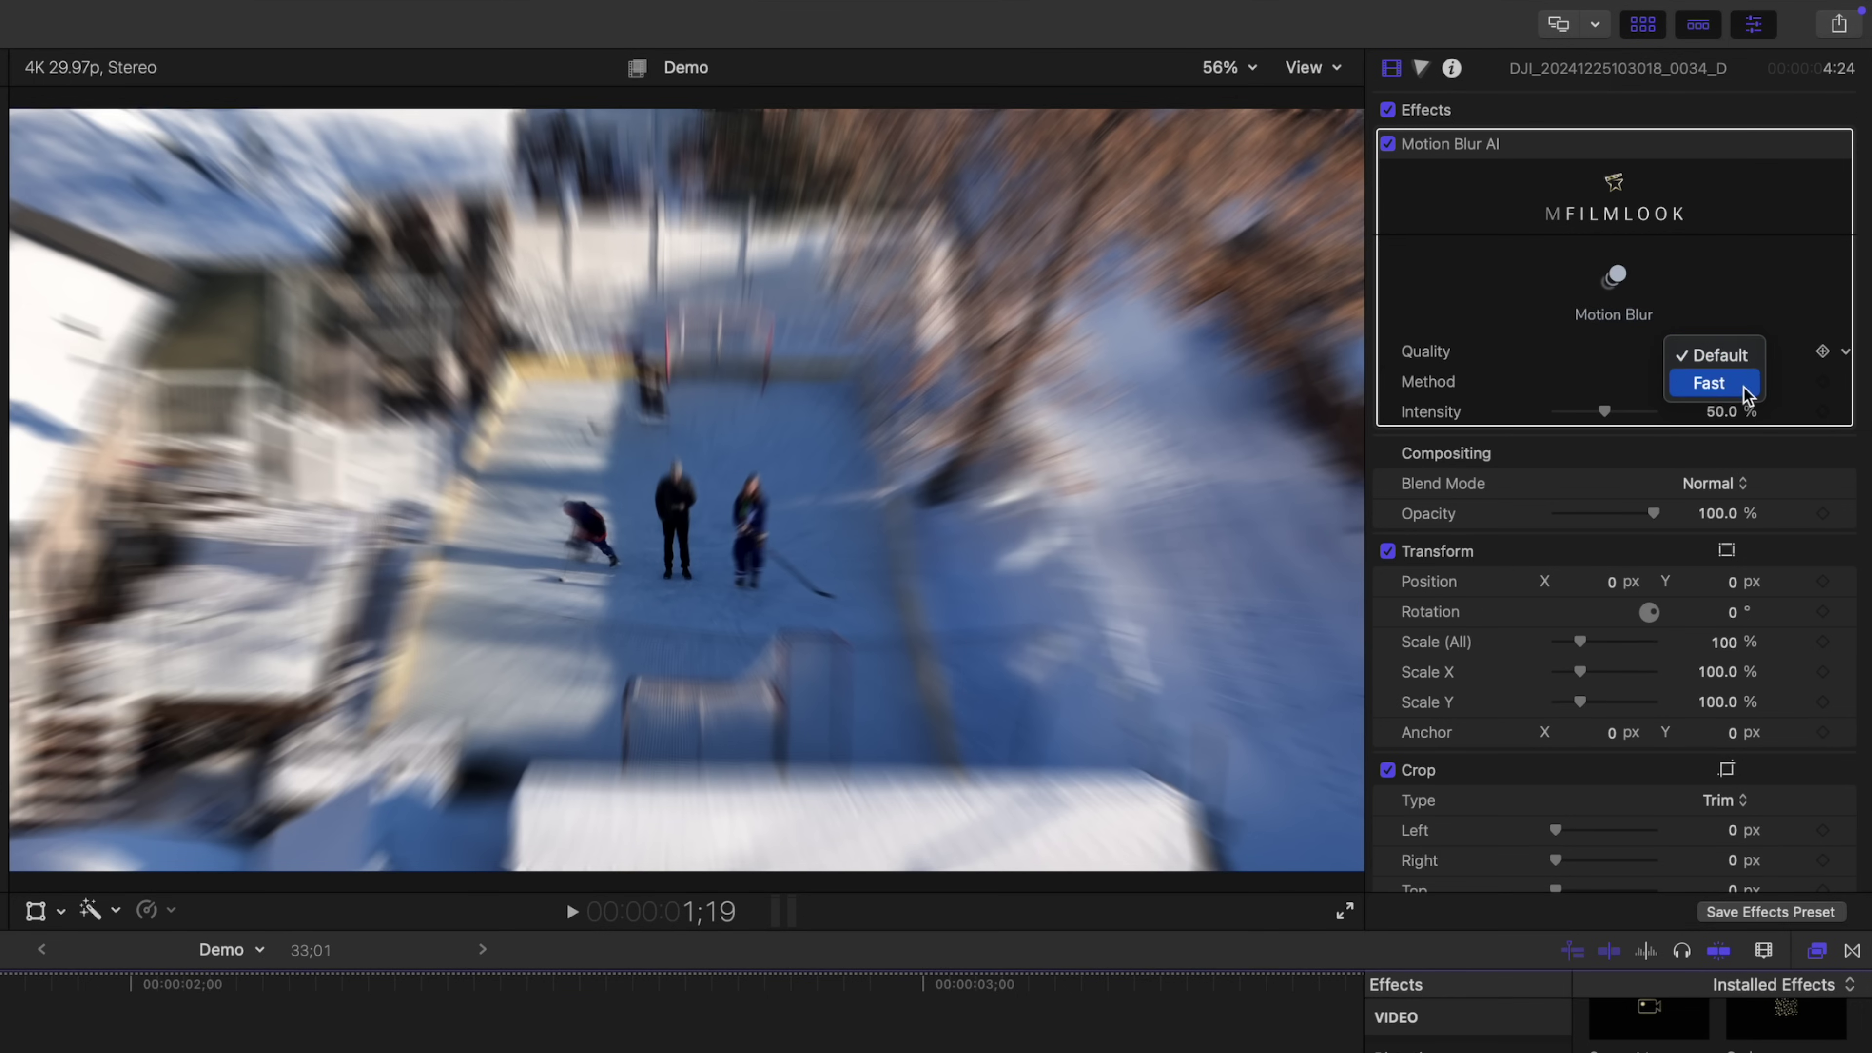
pyautogui.click(1751, 361)
pyautogui.click(1740, 382)
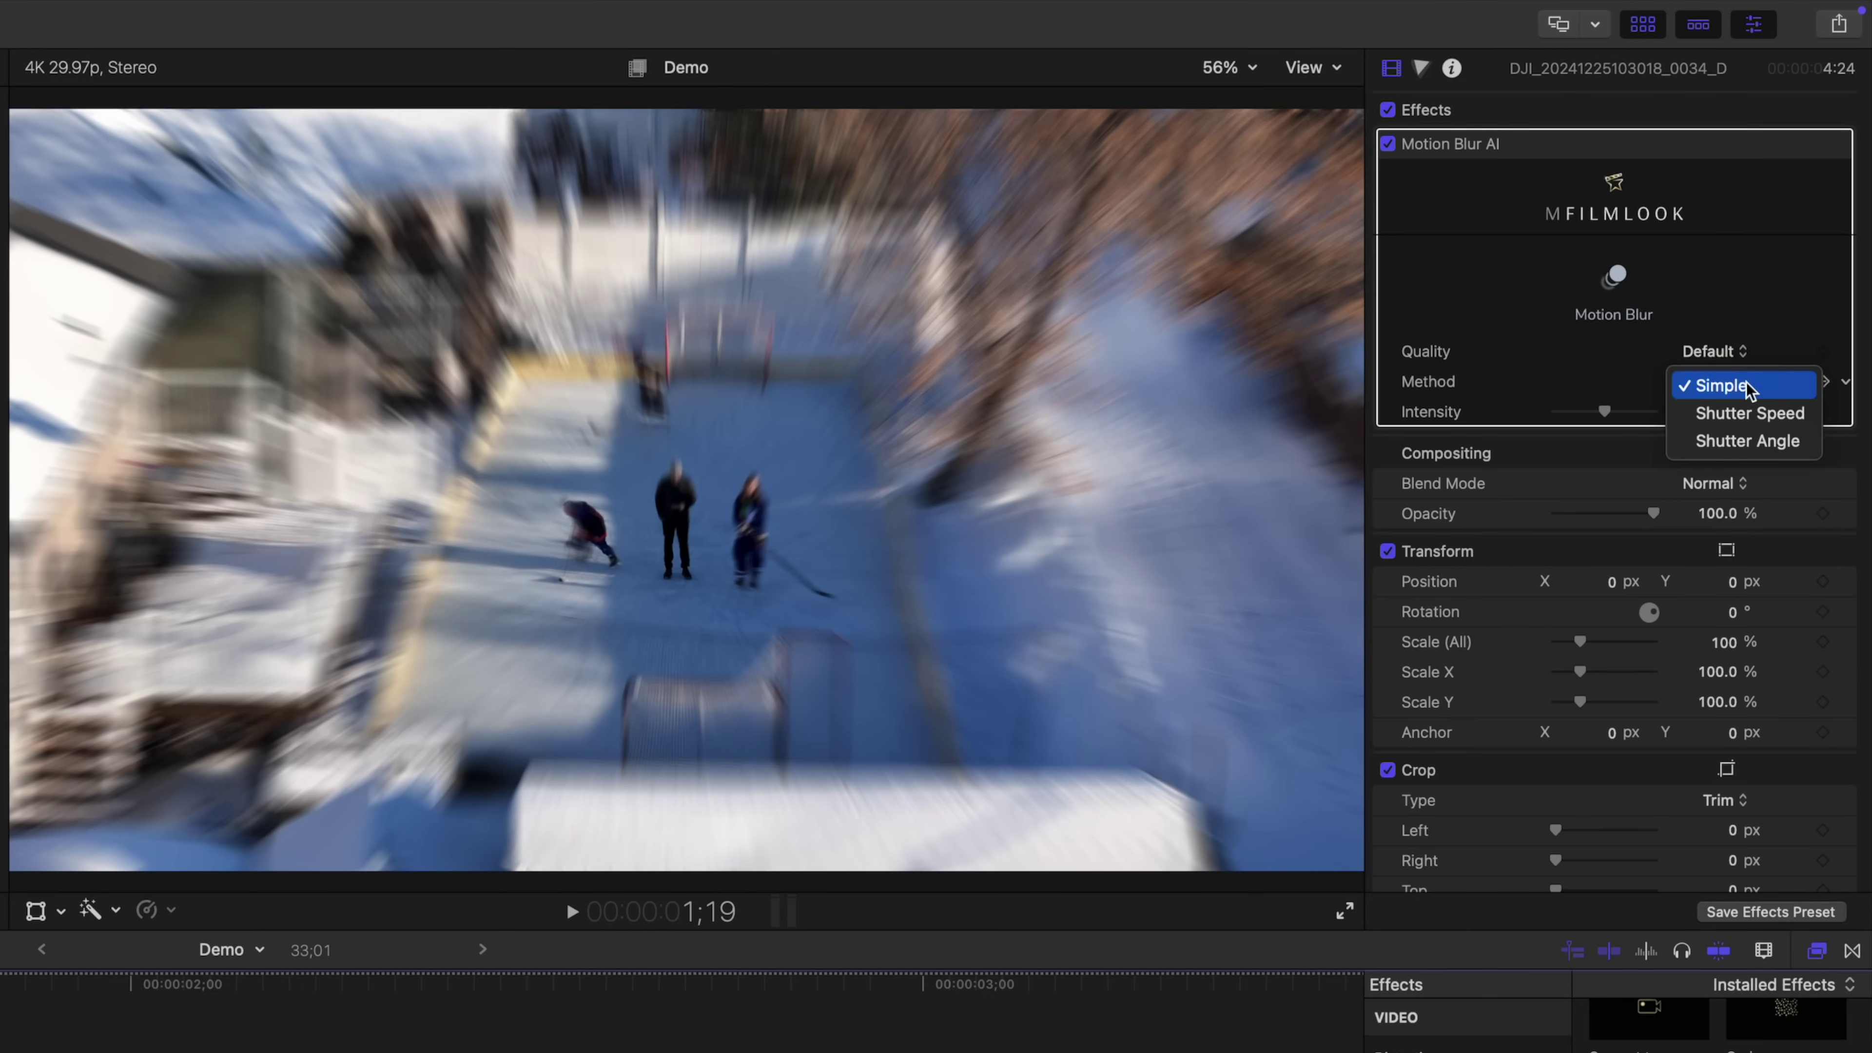
pyautogui.click(1751, 412)
pyautogui.click(1741, 385)
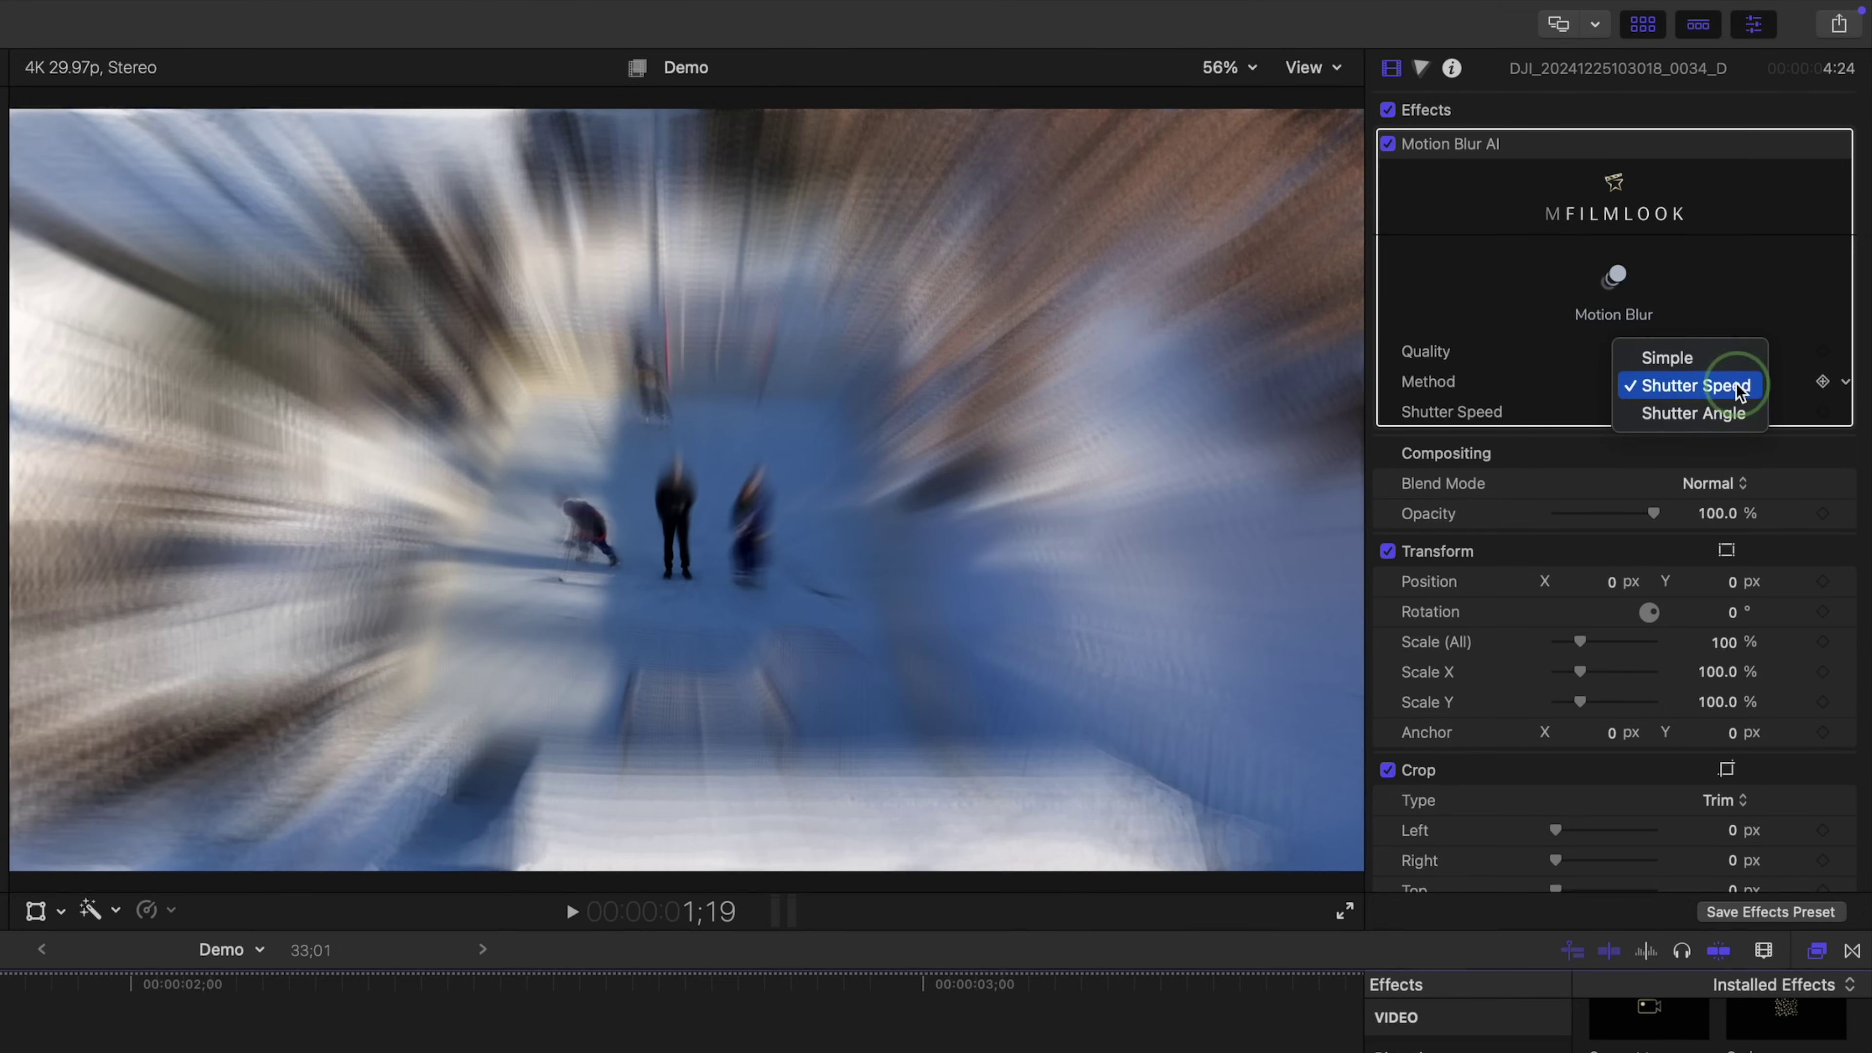
pyautogui.click(1730, 414)
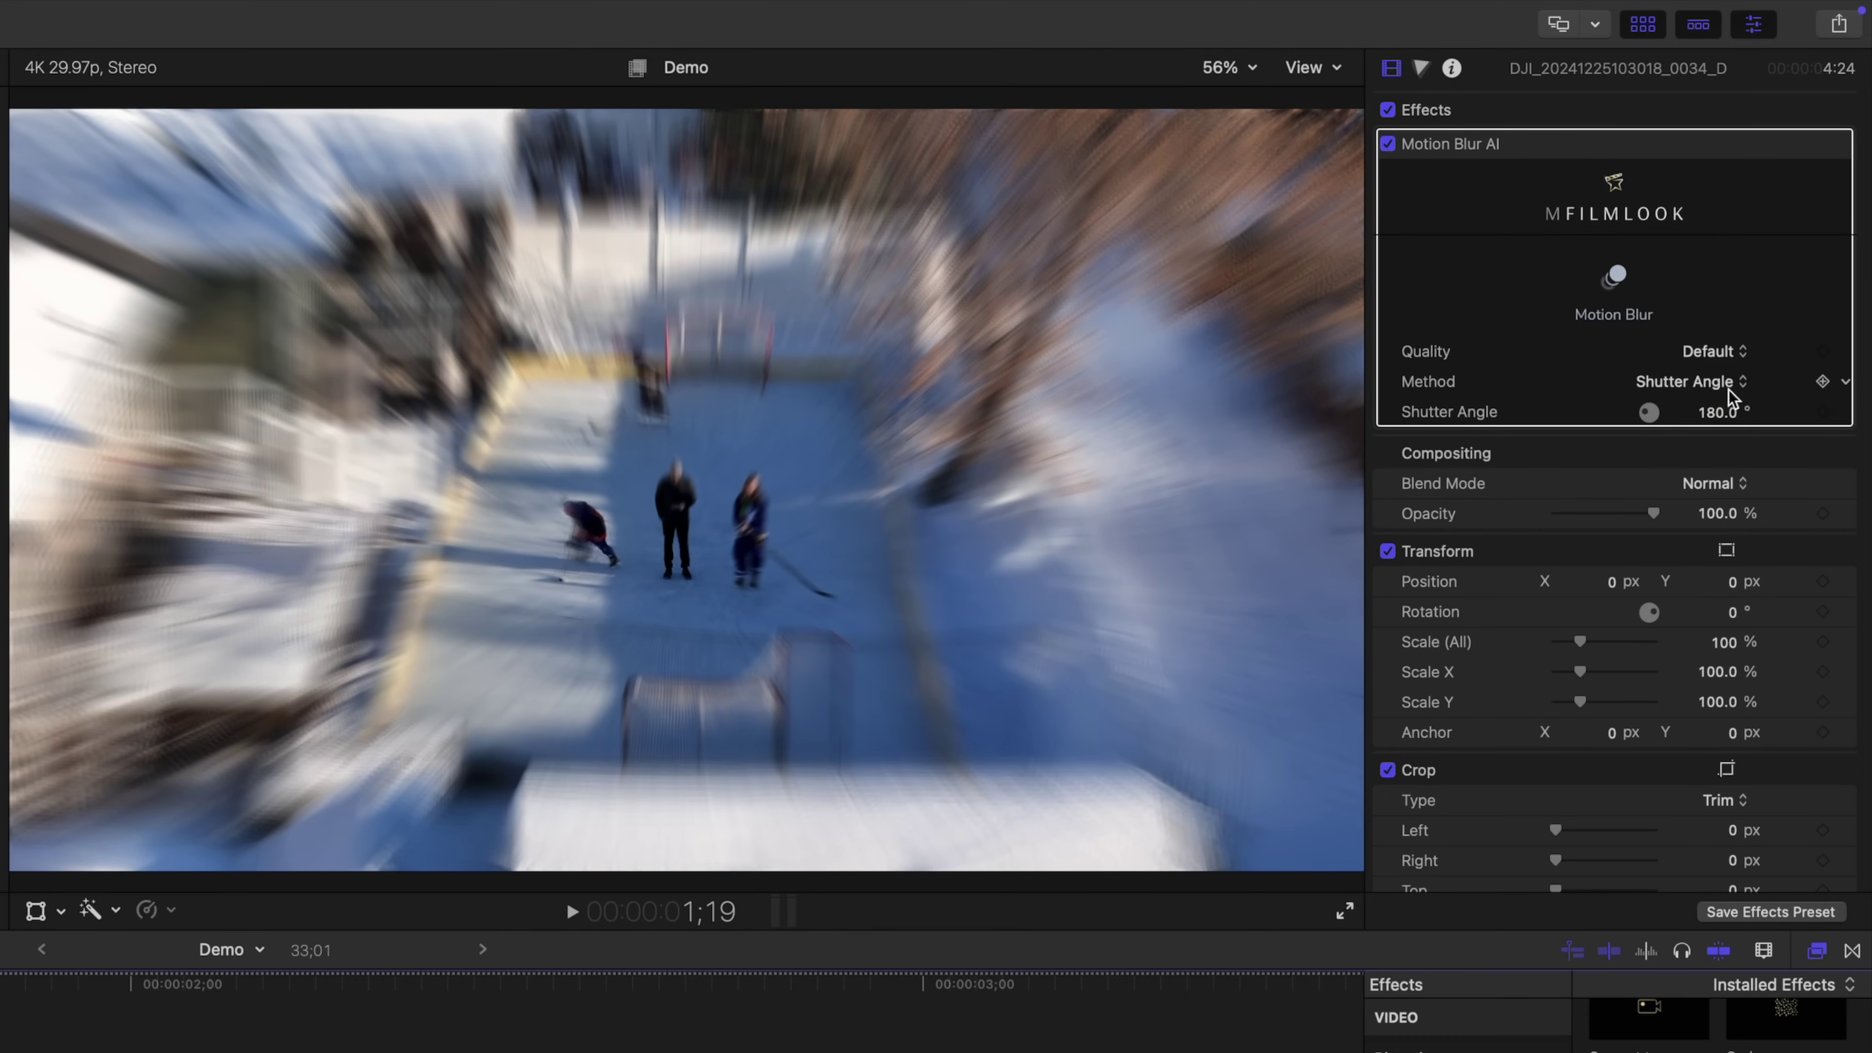
pyautogui.click(1740, 384)
pyautogui.click(1737, 331)
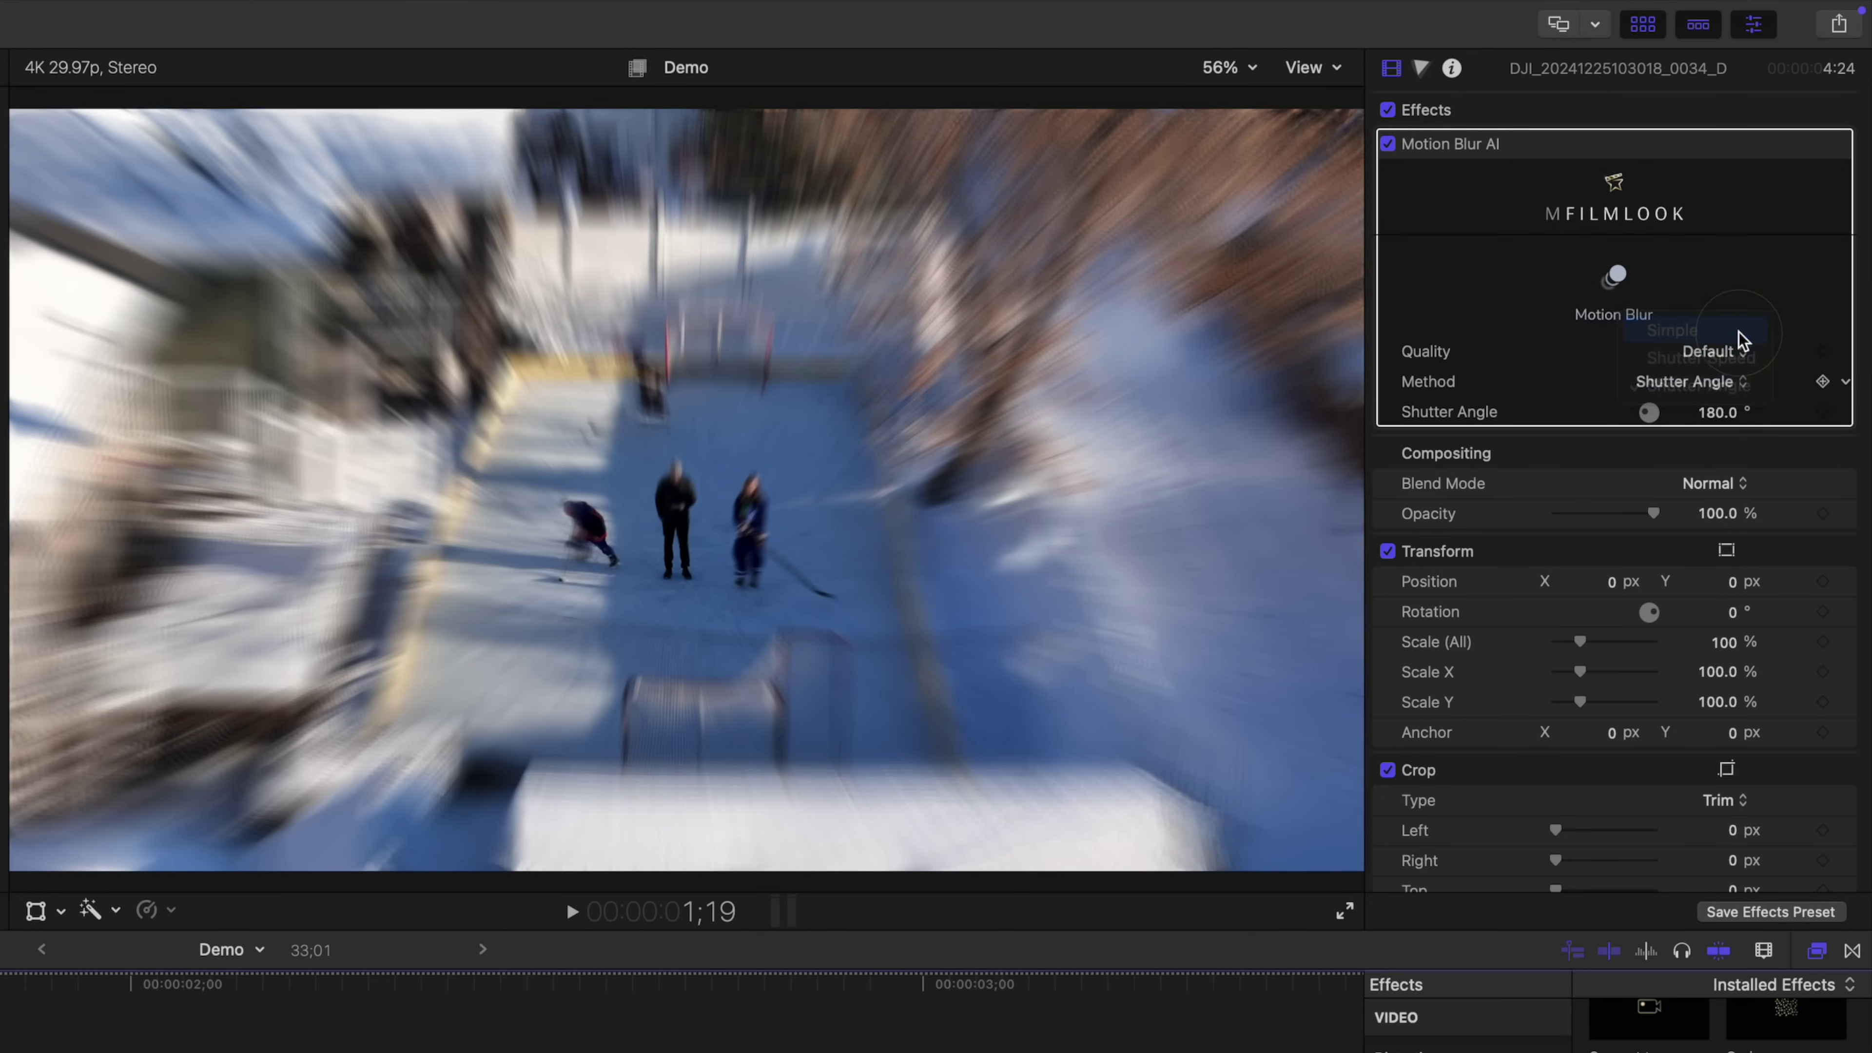
pyautogui.press('space')
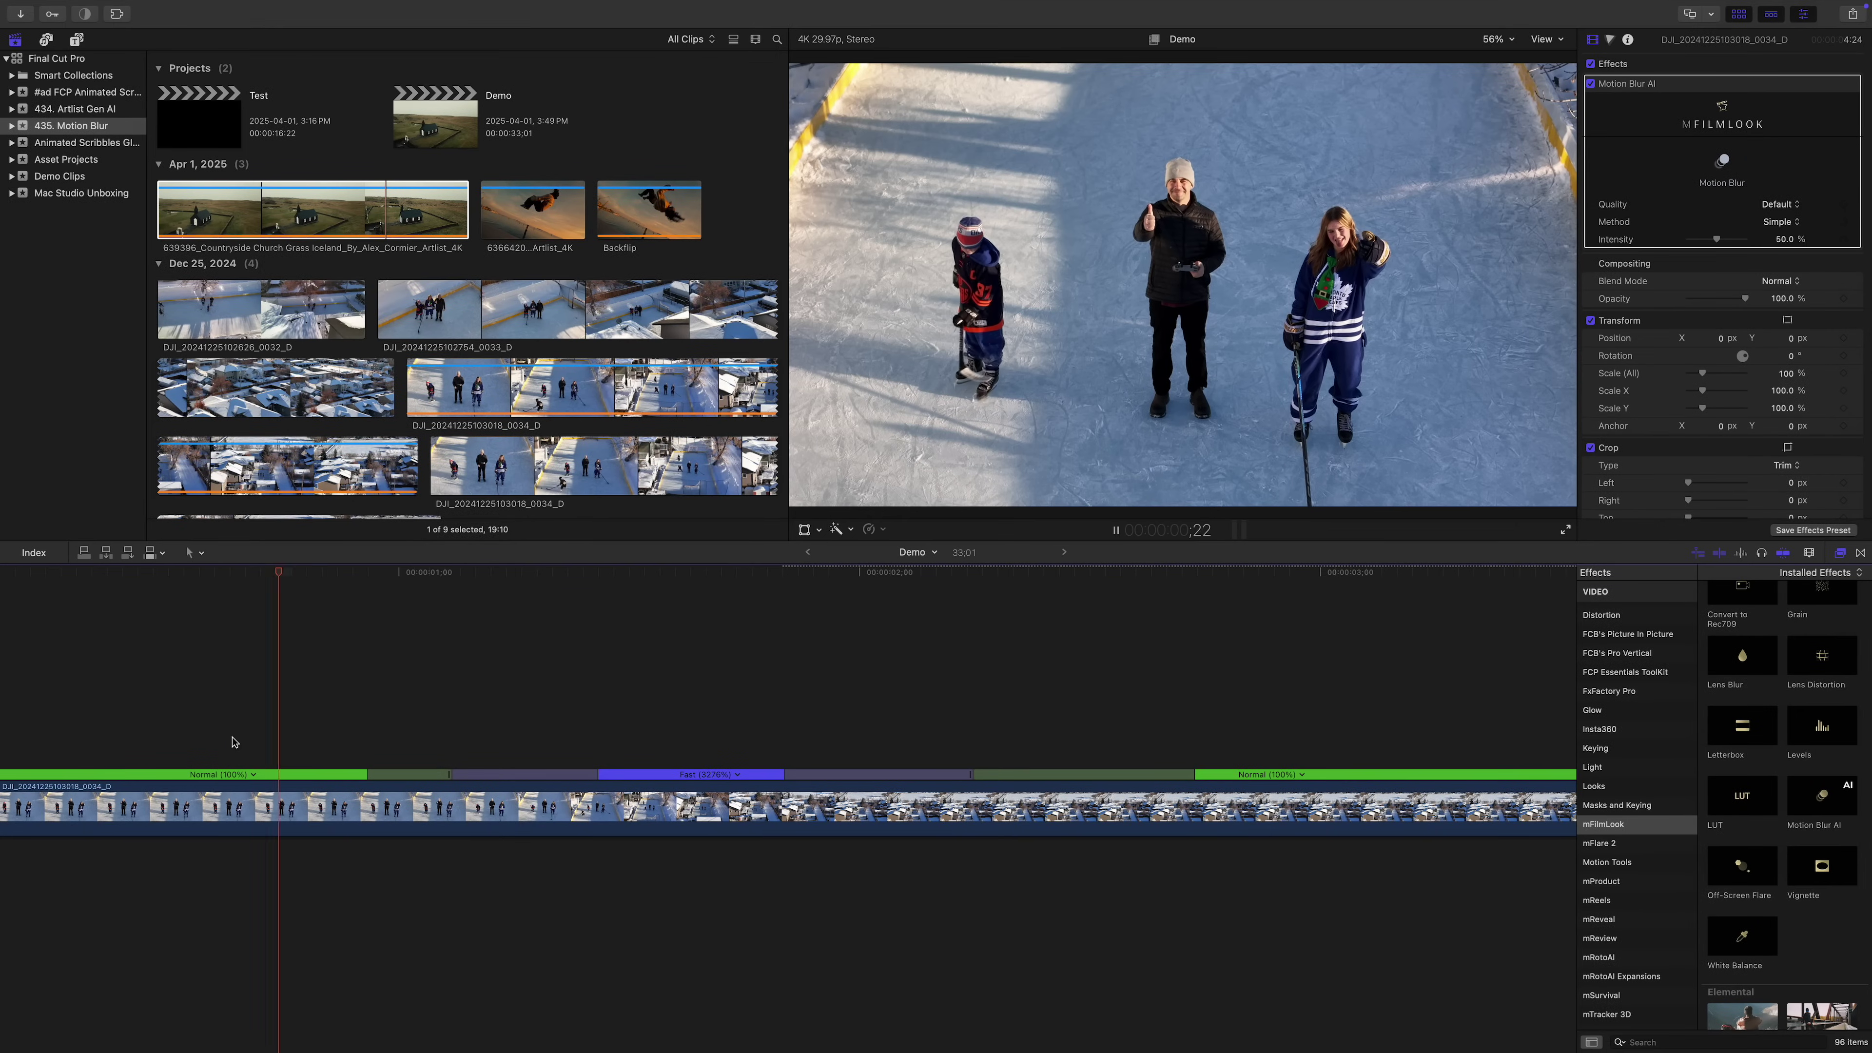
pyautogui.press('space')
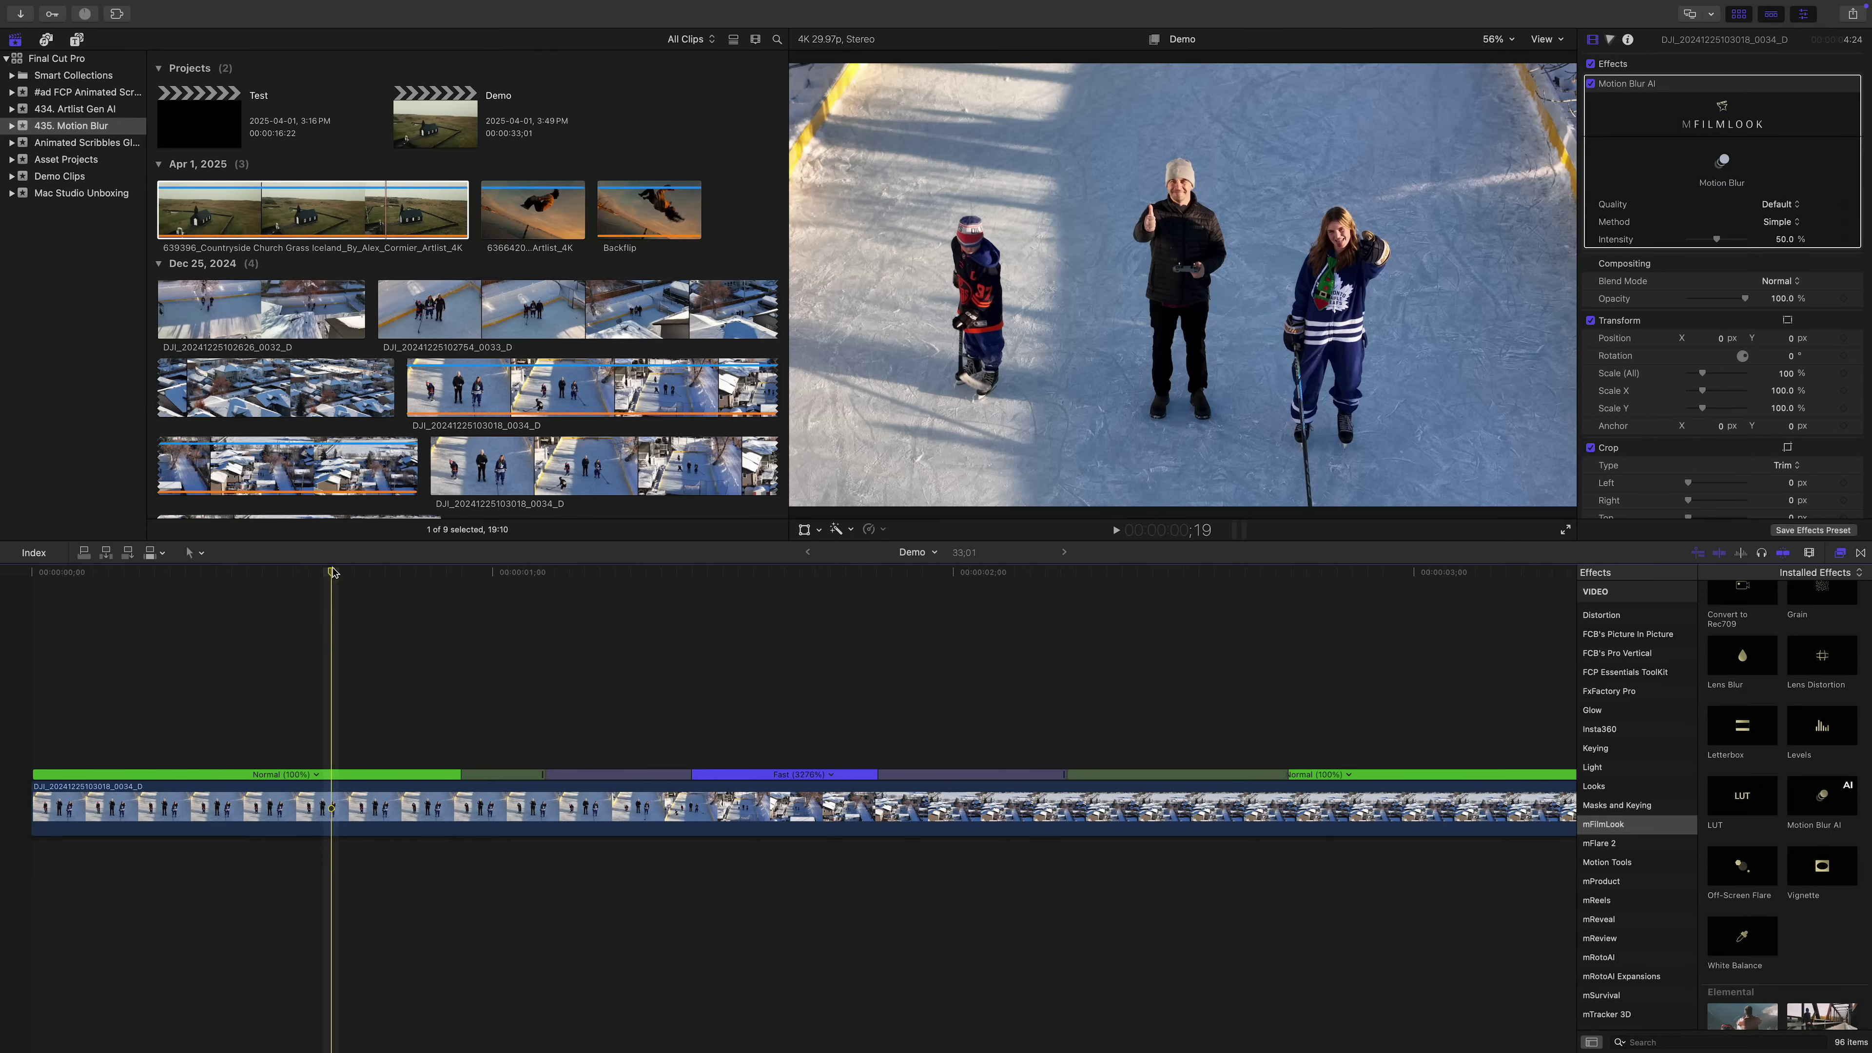
# Step: Keyframe blur intensity at 0% before the ramp, 100% in the fast part, 0% after, and preview
pyautogui.moveTo(333, 572); pyautogui.dragTo(458, 599)
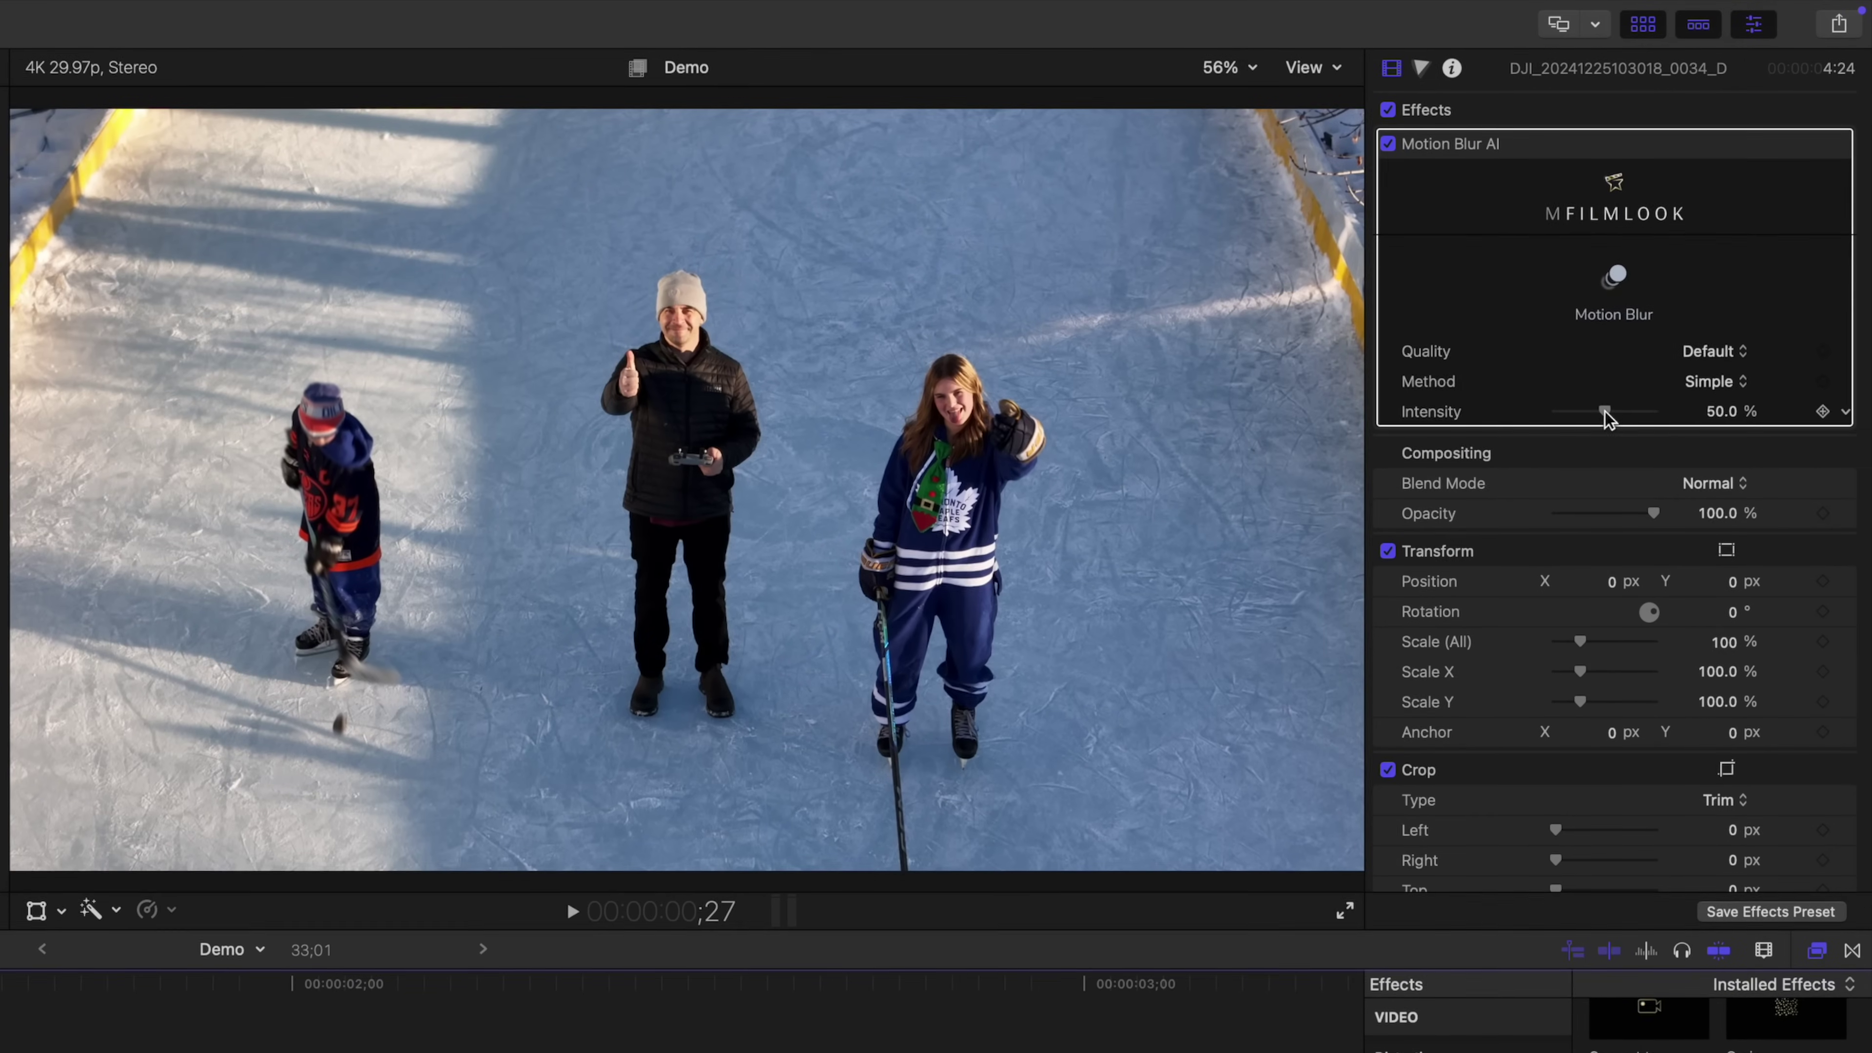
pyautogui.moveTo(1714, 239); pyautogui.dragTo(1680, 244)
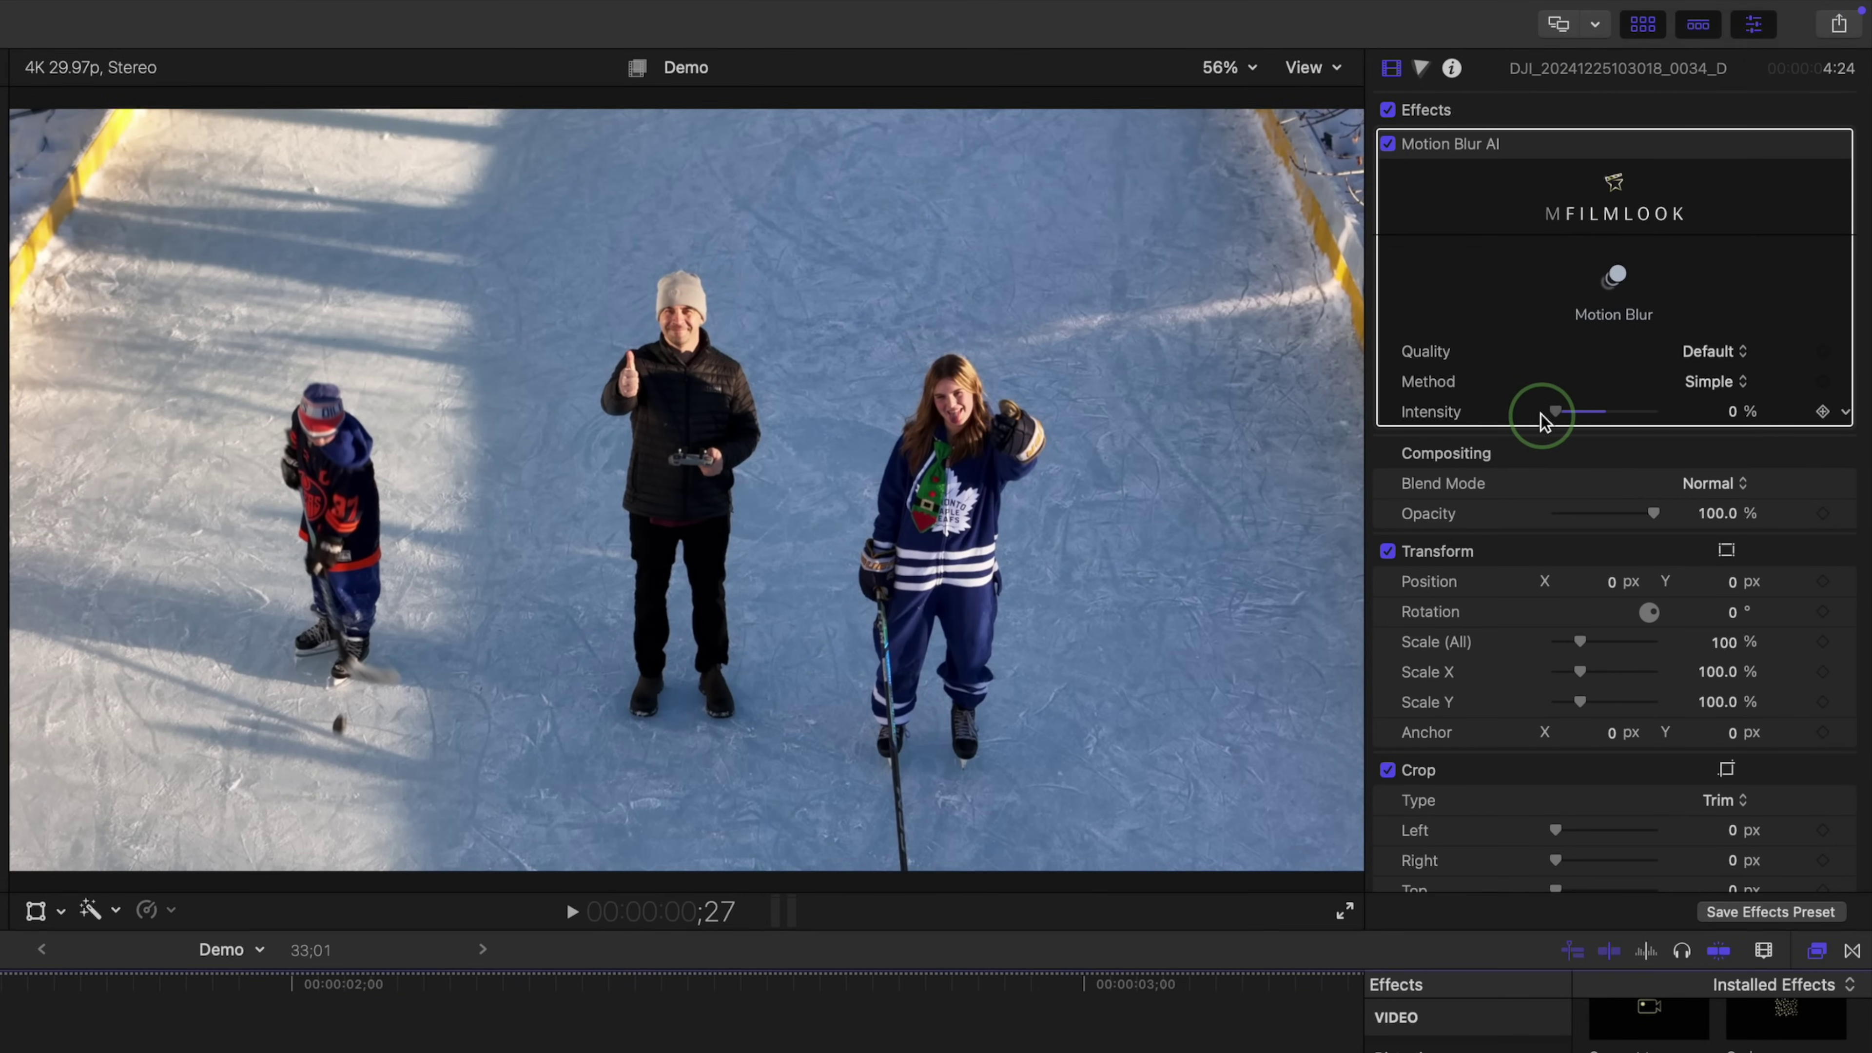
pyautogui.click(1823, 413)
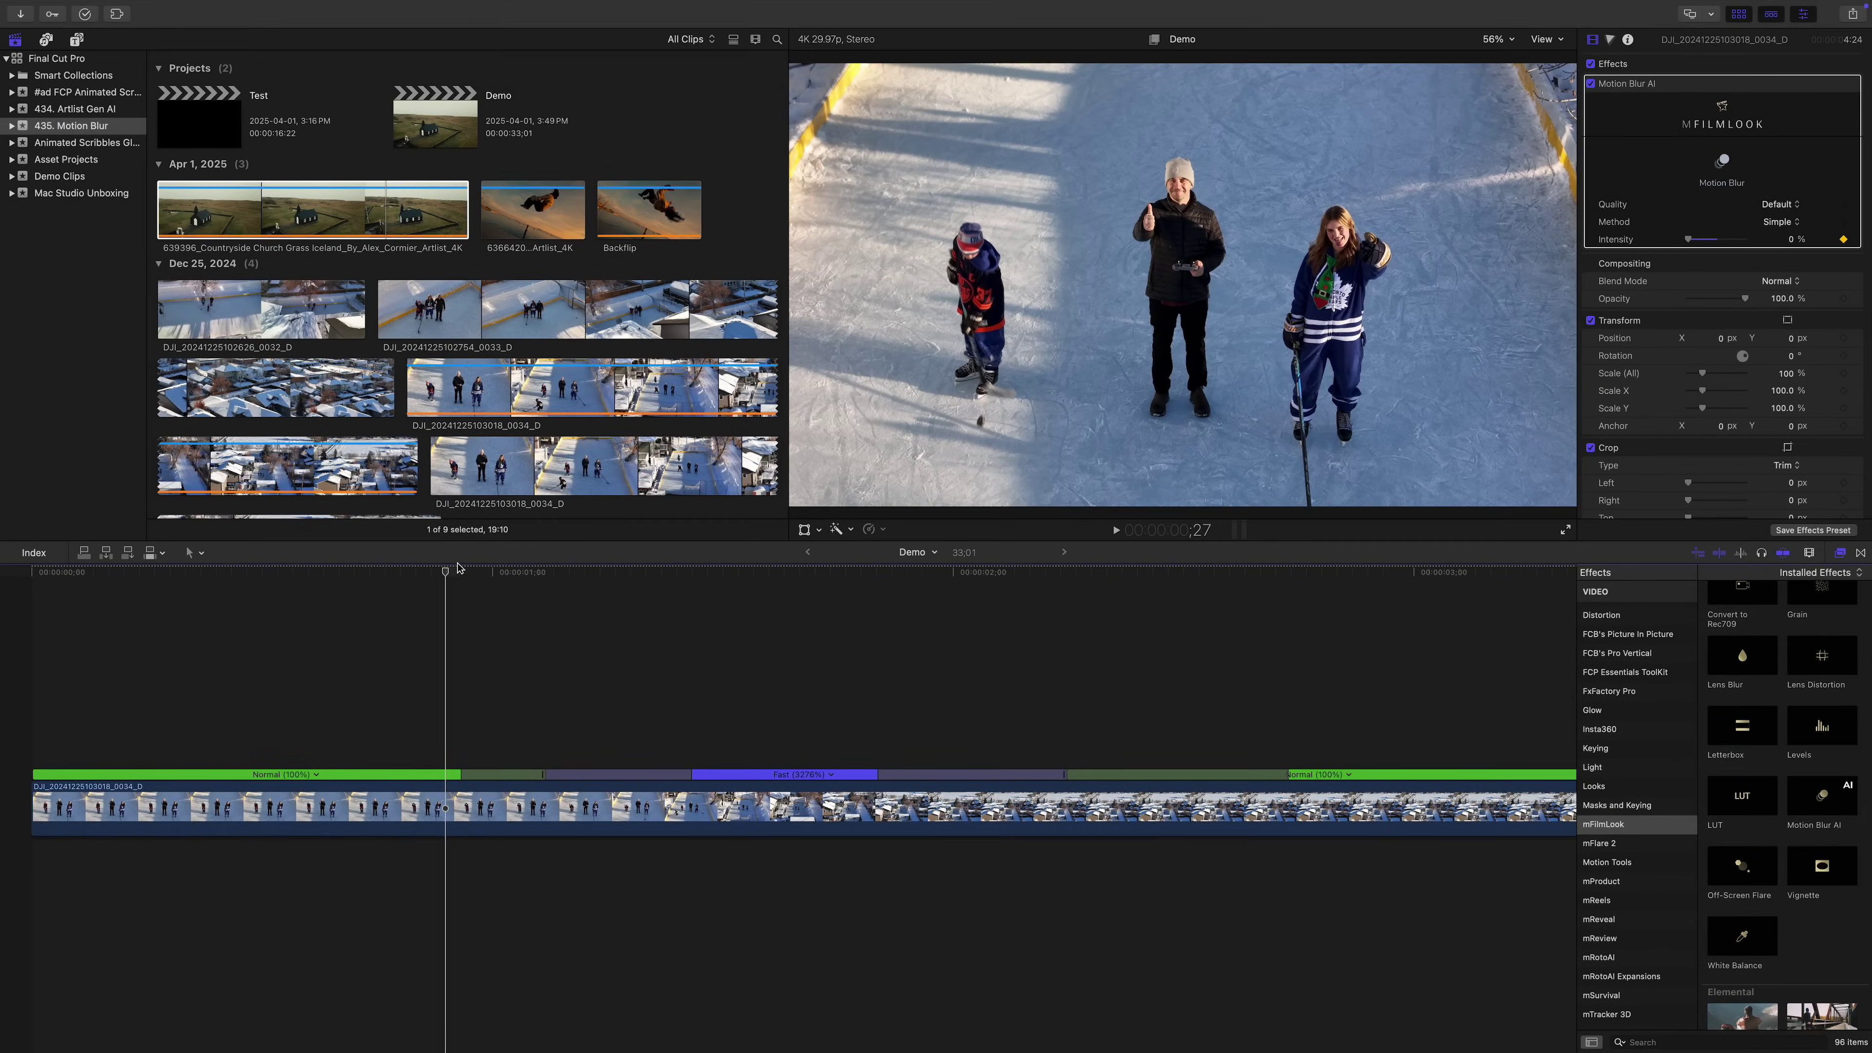
pyautogui.moveTo(457, 577); pyautogui.dragTo(546, 585)
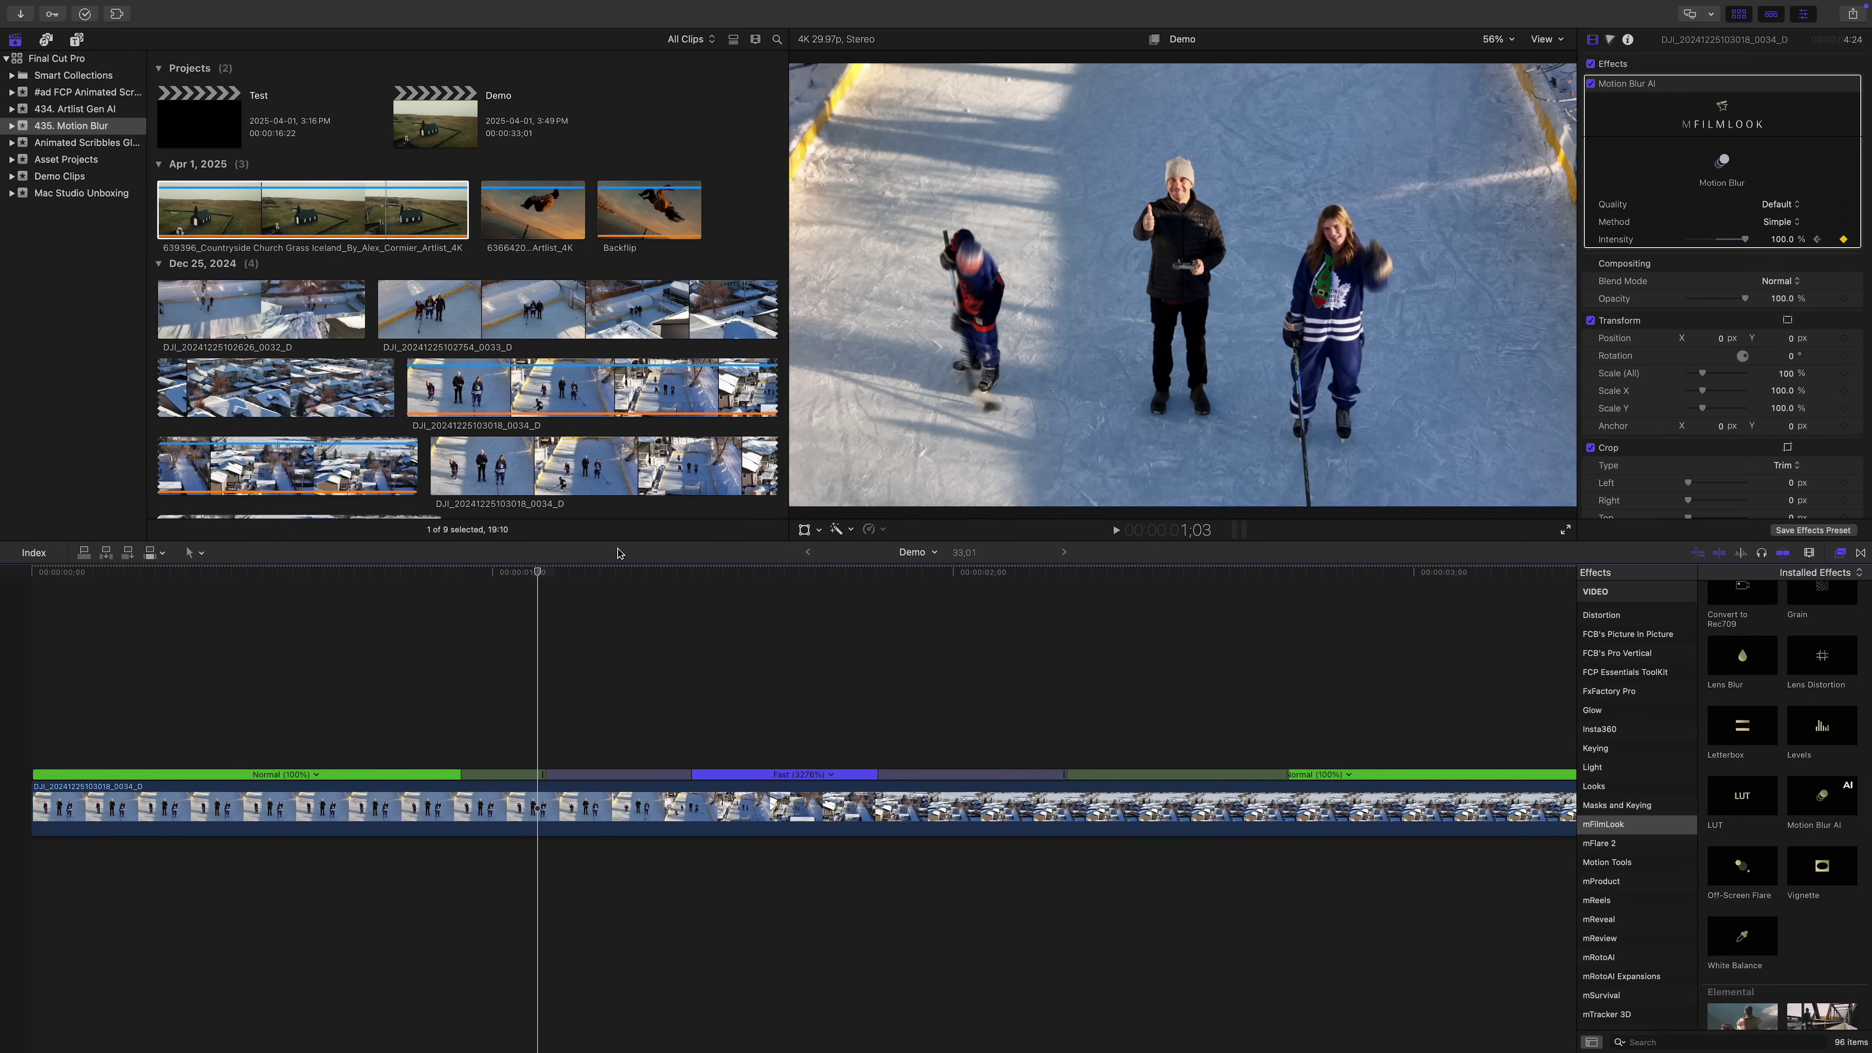
pyautogui.moveTo(617, 572); pyautogui.dragTo(1267, 574)
pyautogui.moveTo(1744, 238); pyautogui.dragTo(1653, 240)
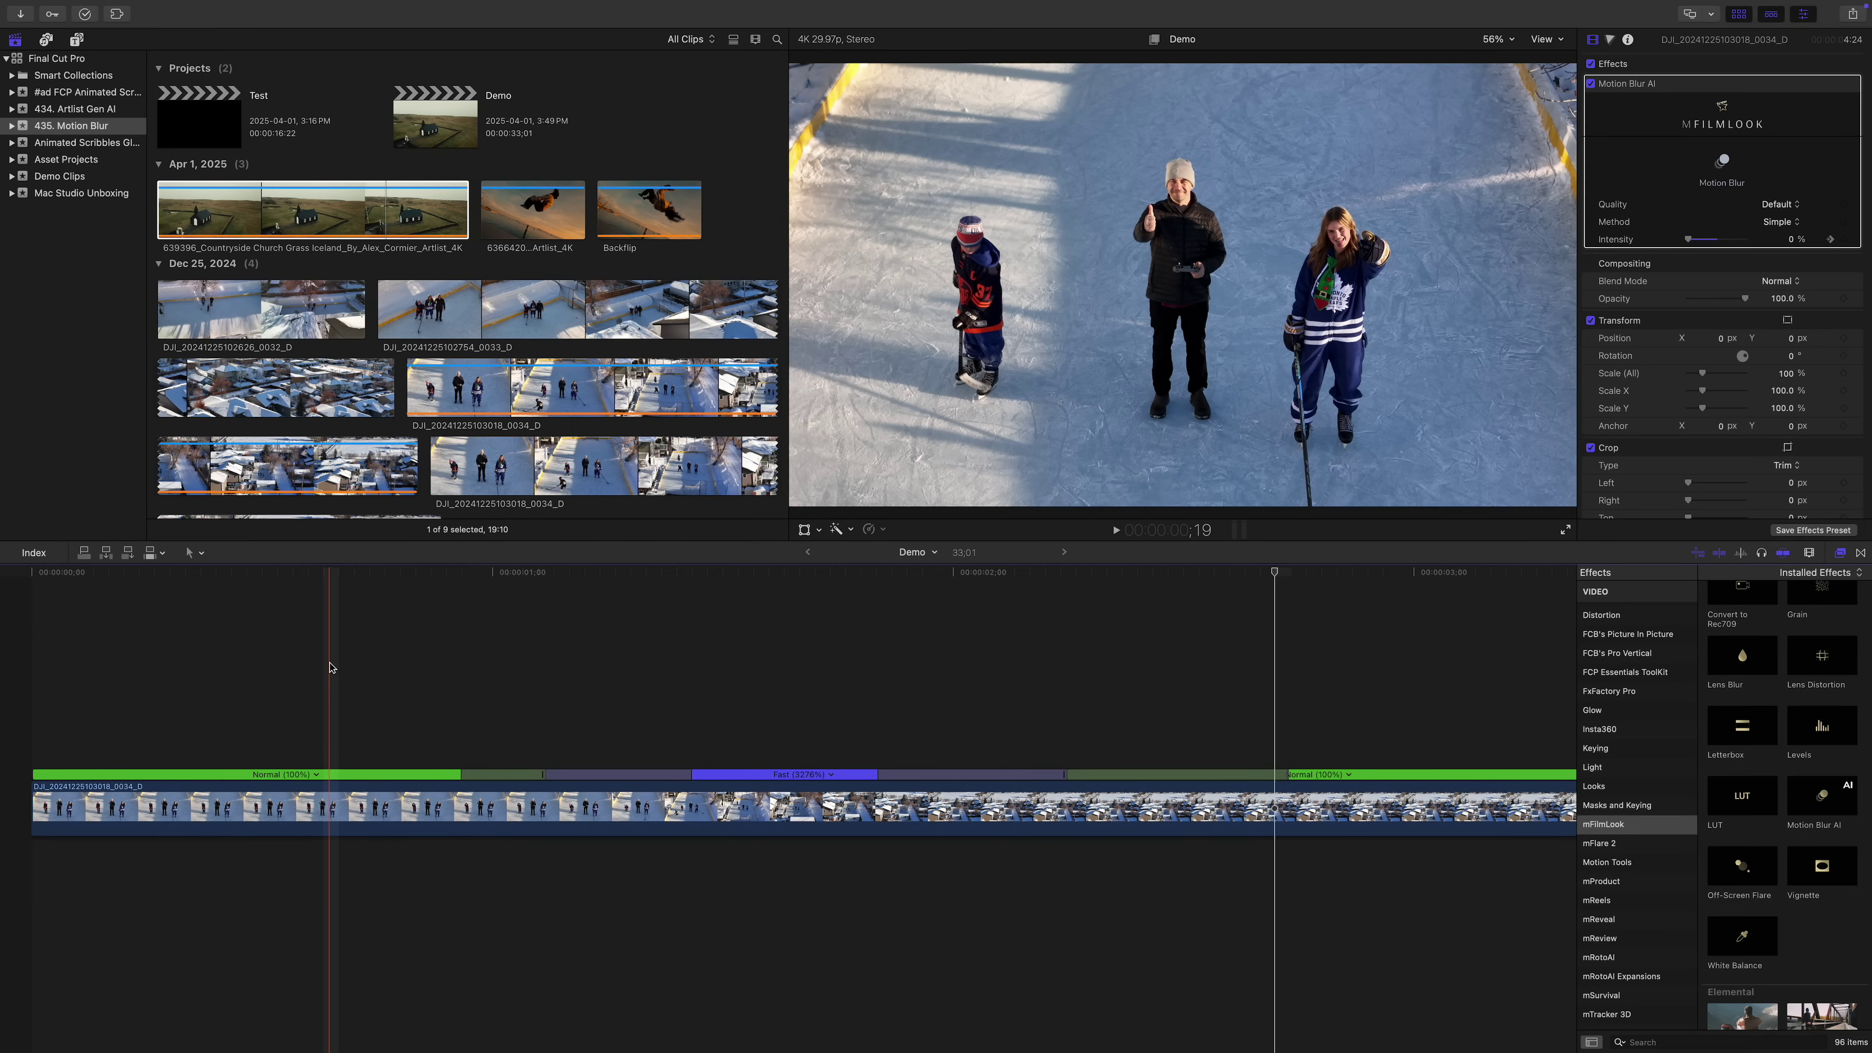
pyautogui.press('space')
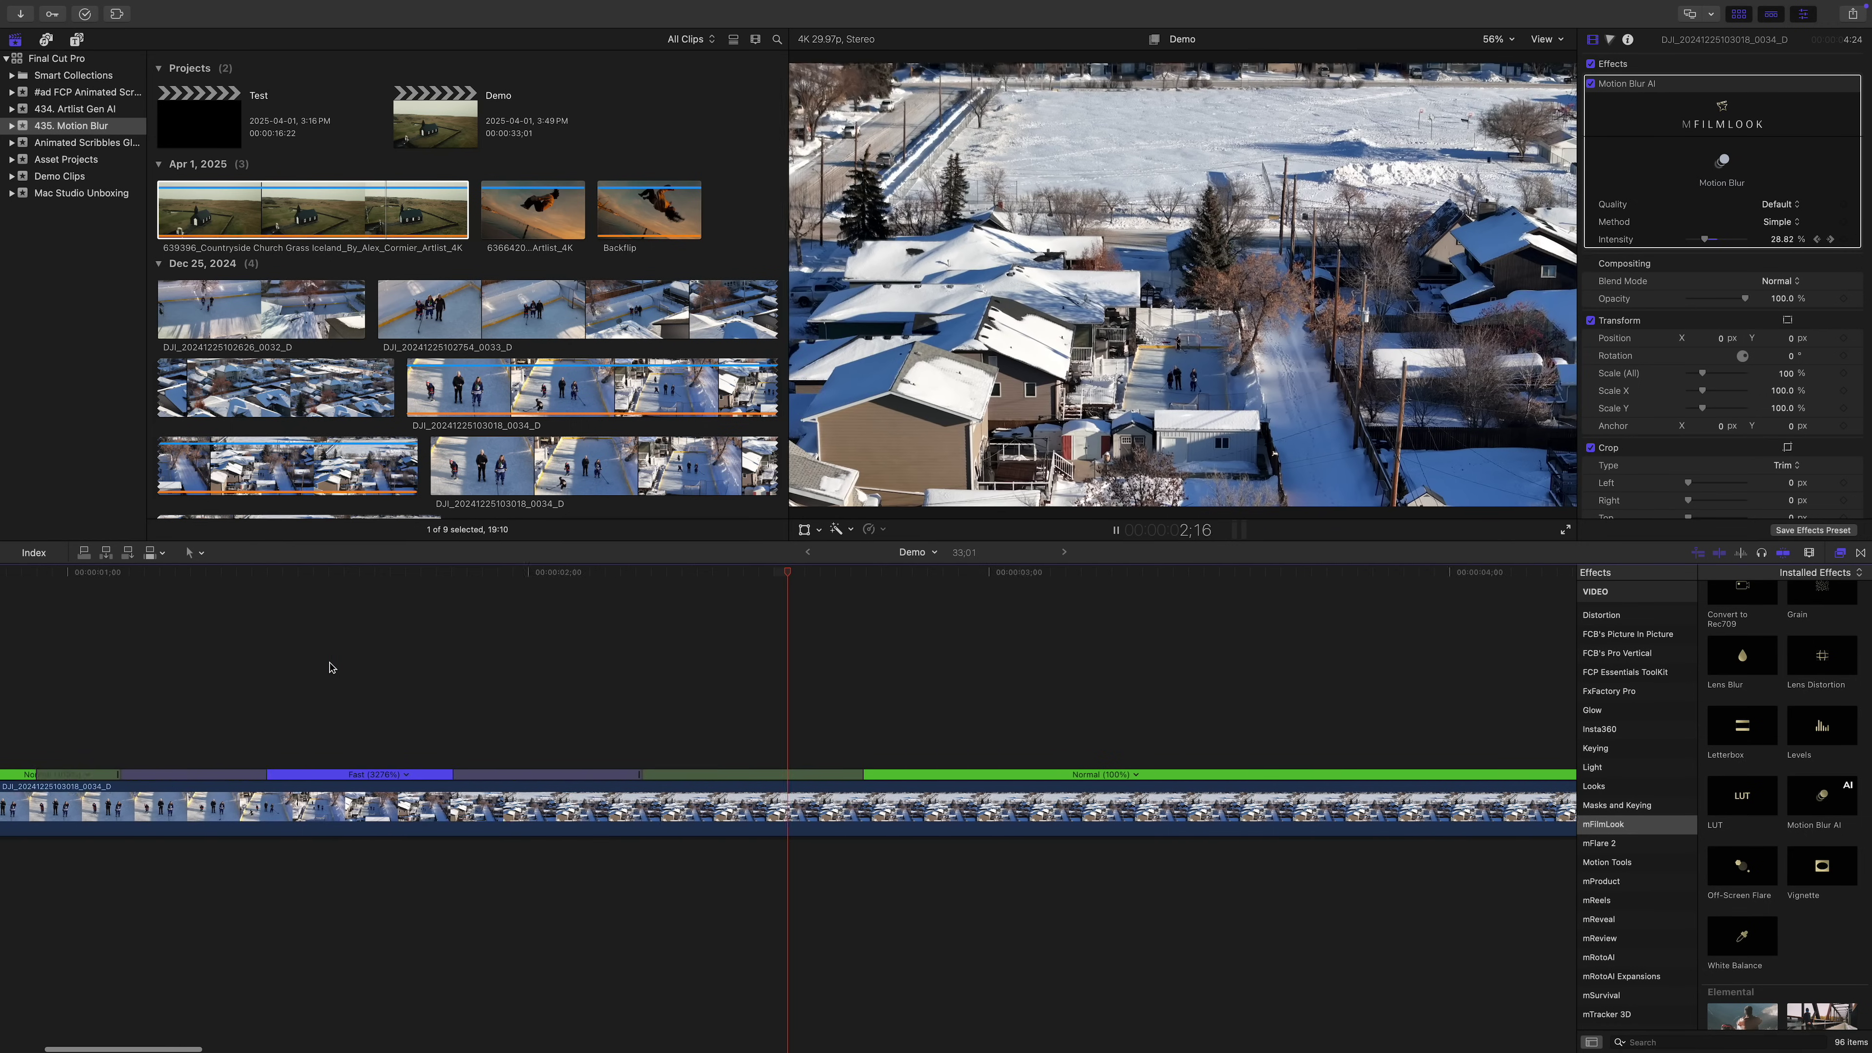
pyautogui.press('space')
pyautogui.hscroll(-5, 243, 656)
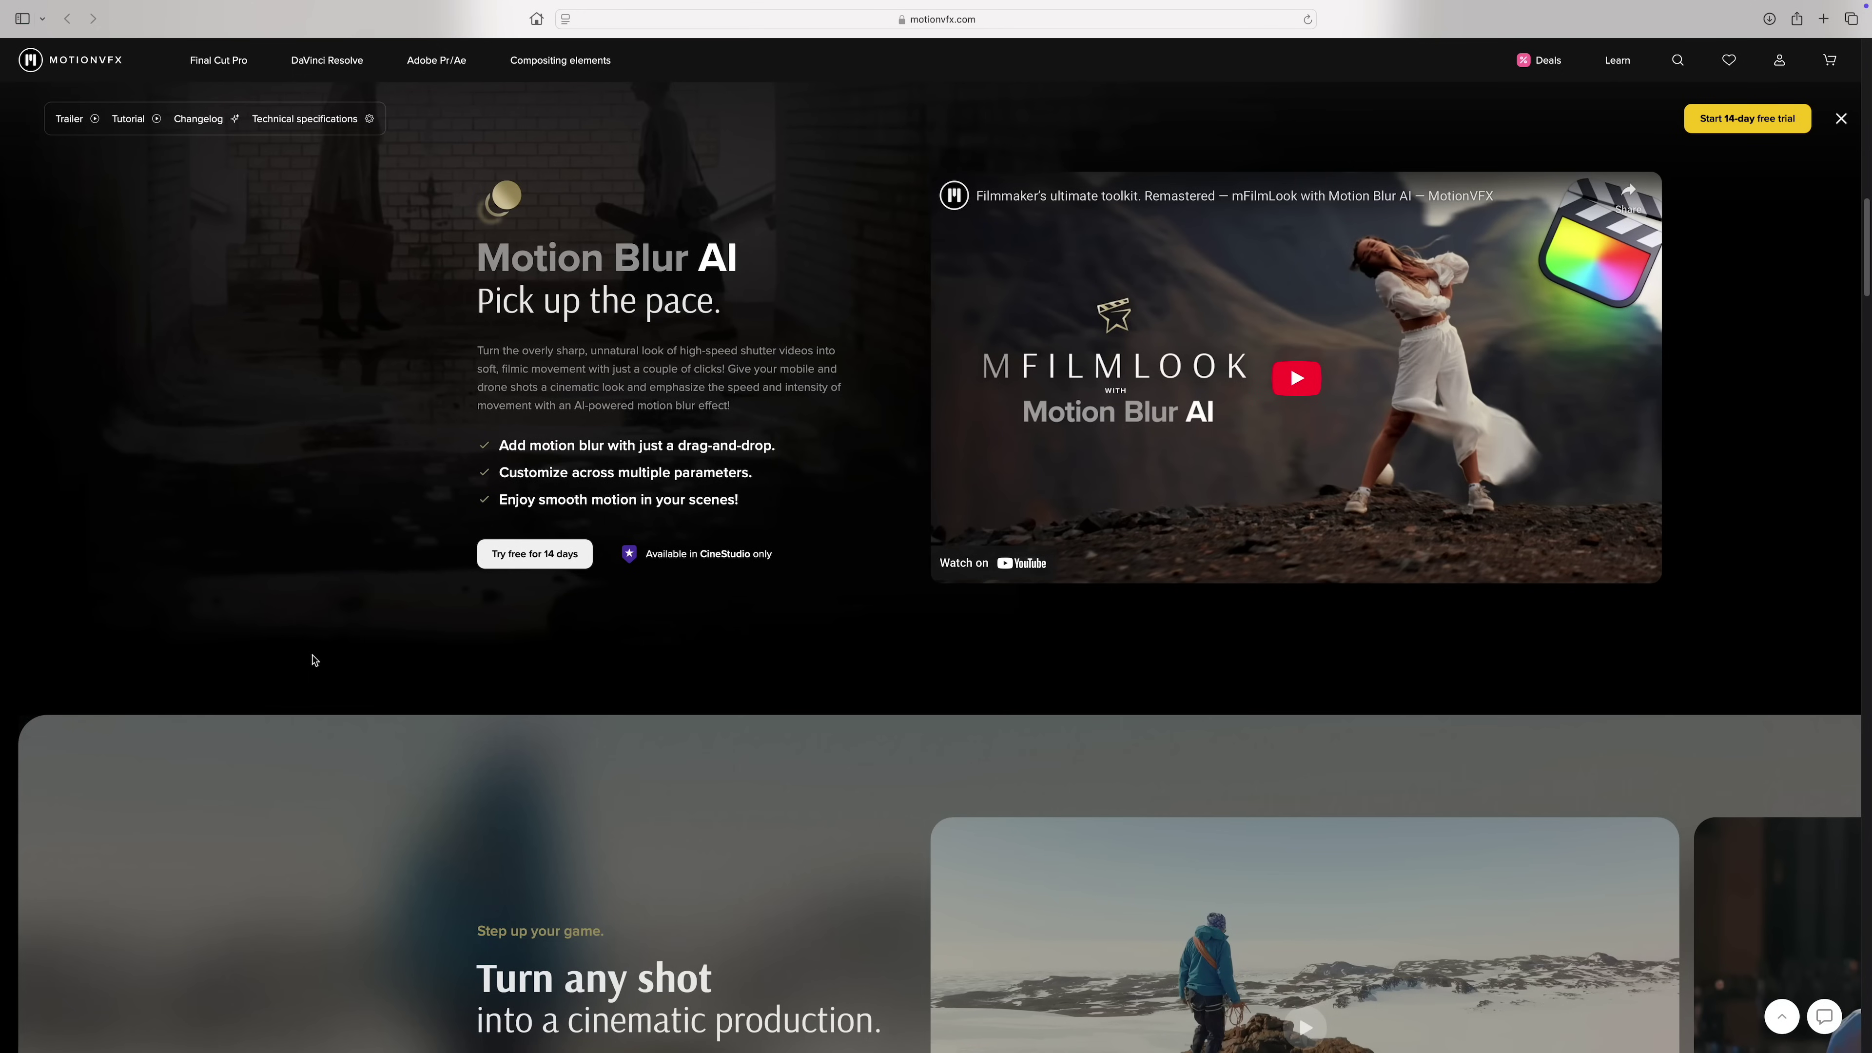
# Step: Open the CineStudio subscription page from the Motion Blur AI section
pyautogui.click(552, 555)
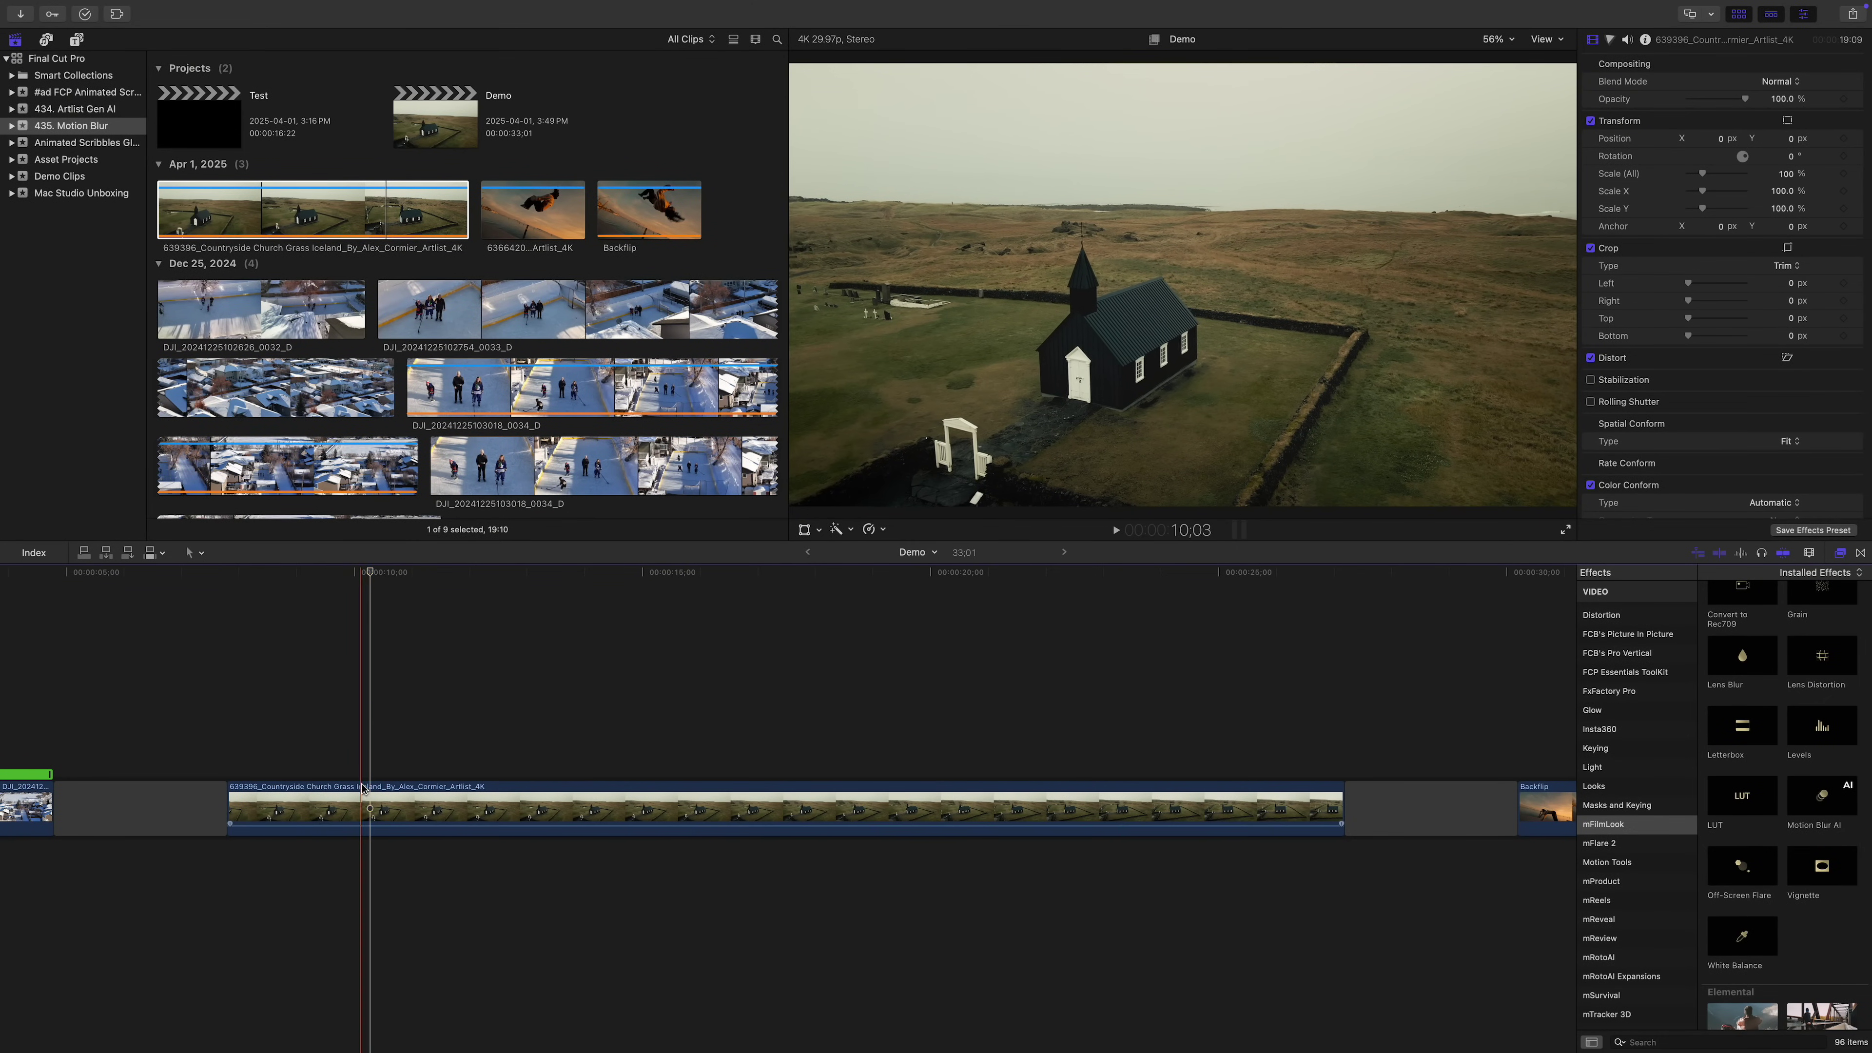
# Step: Mark a range across the middle of the Iceland church clip with the Range Selection tool
pyautogui.click(368, 791)
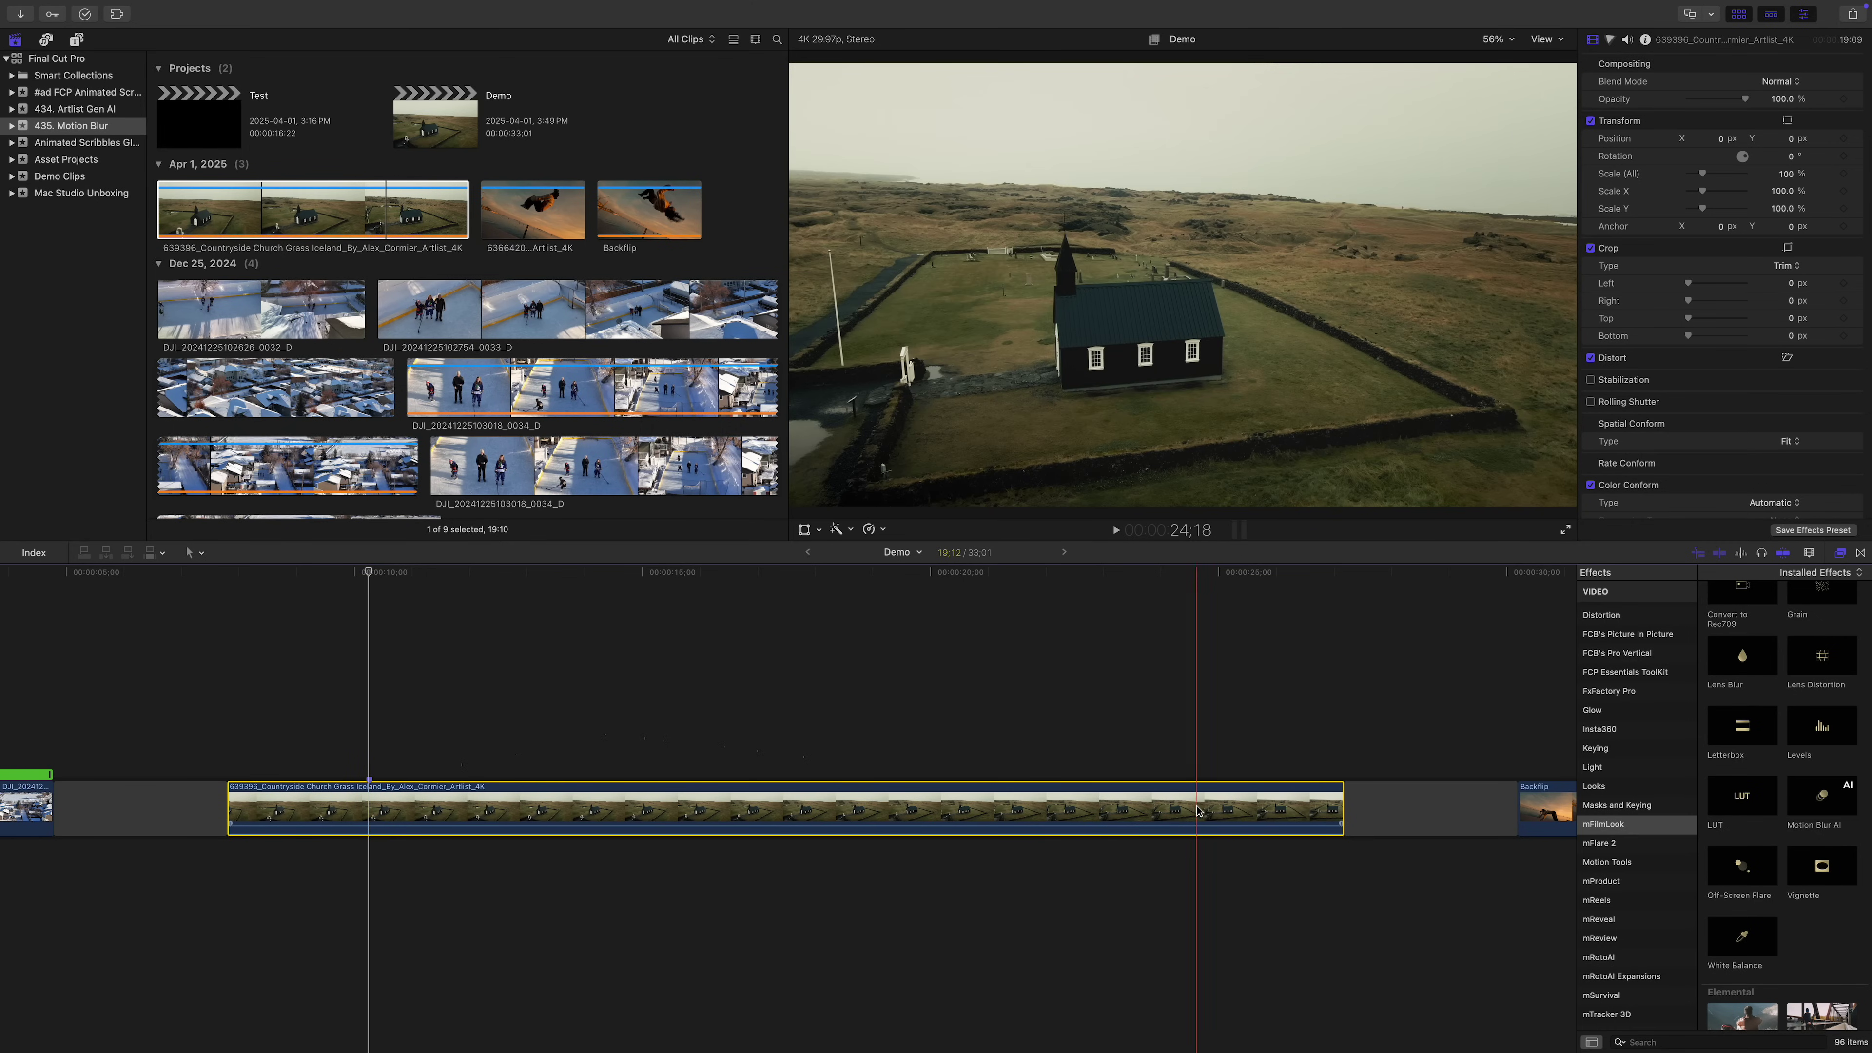
pyautogui.click(1229, 814)
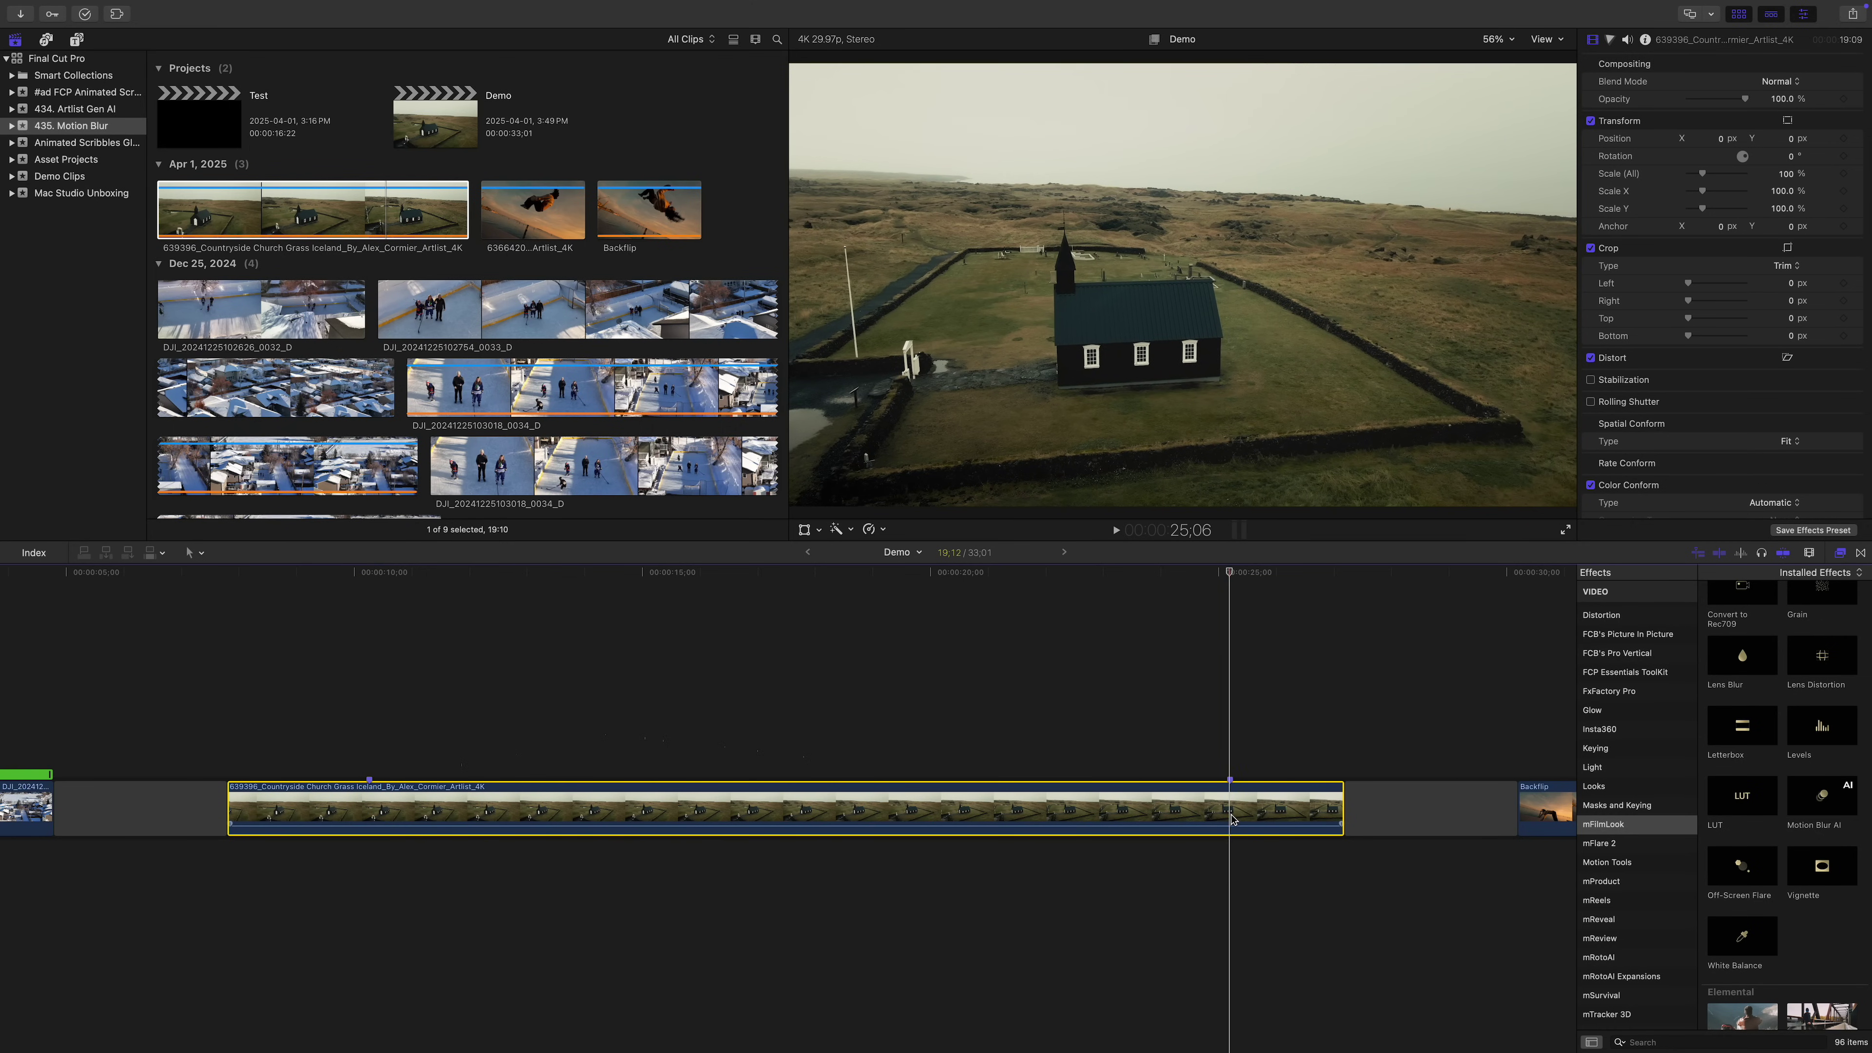
pyautogui.press('r')
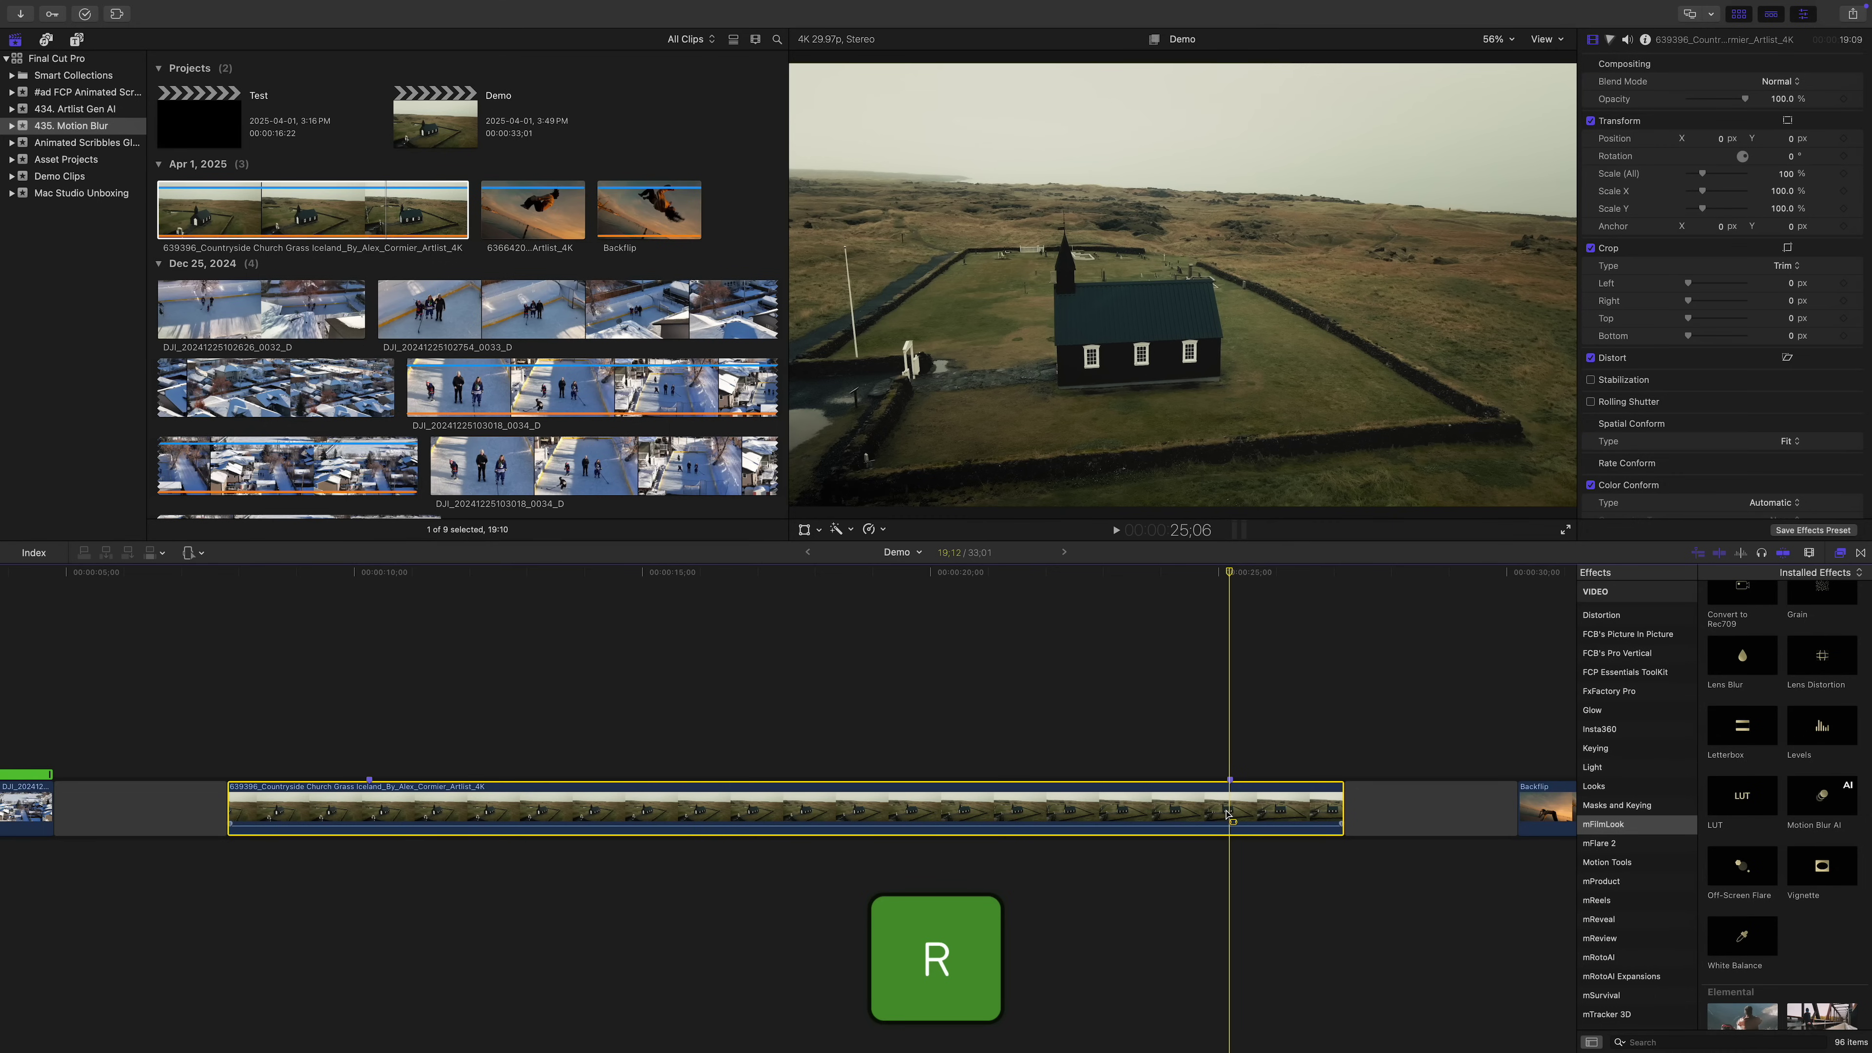
pyautogui.moveTo(369, 808); pyautogui.dragTo(1231, 870)
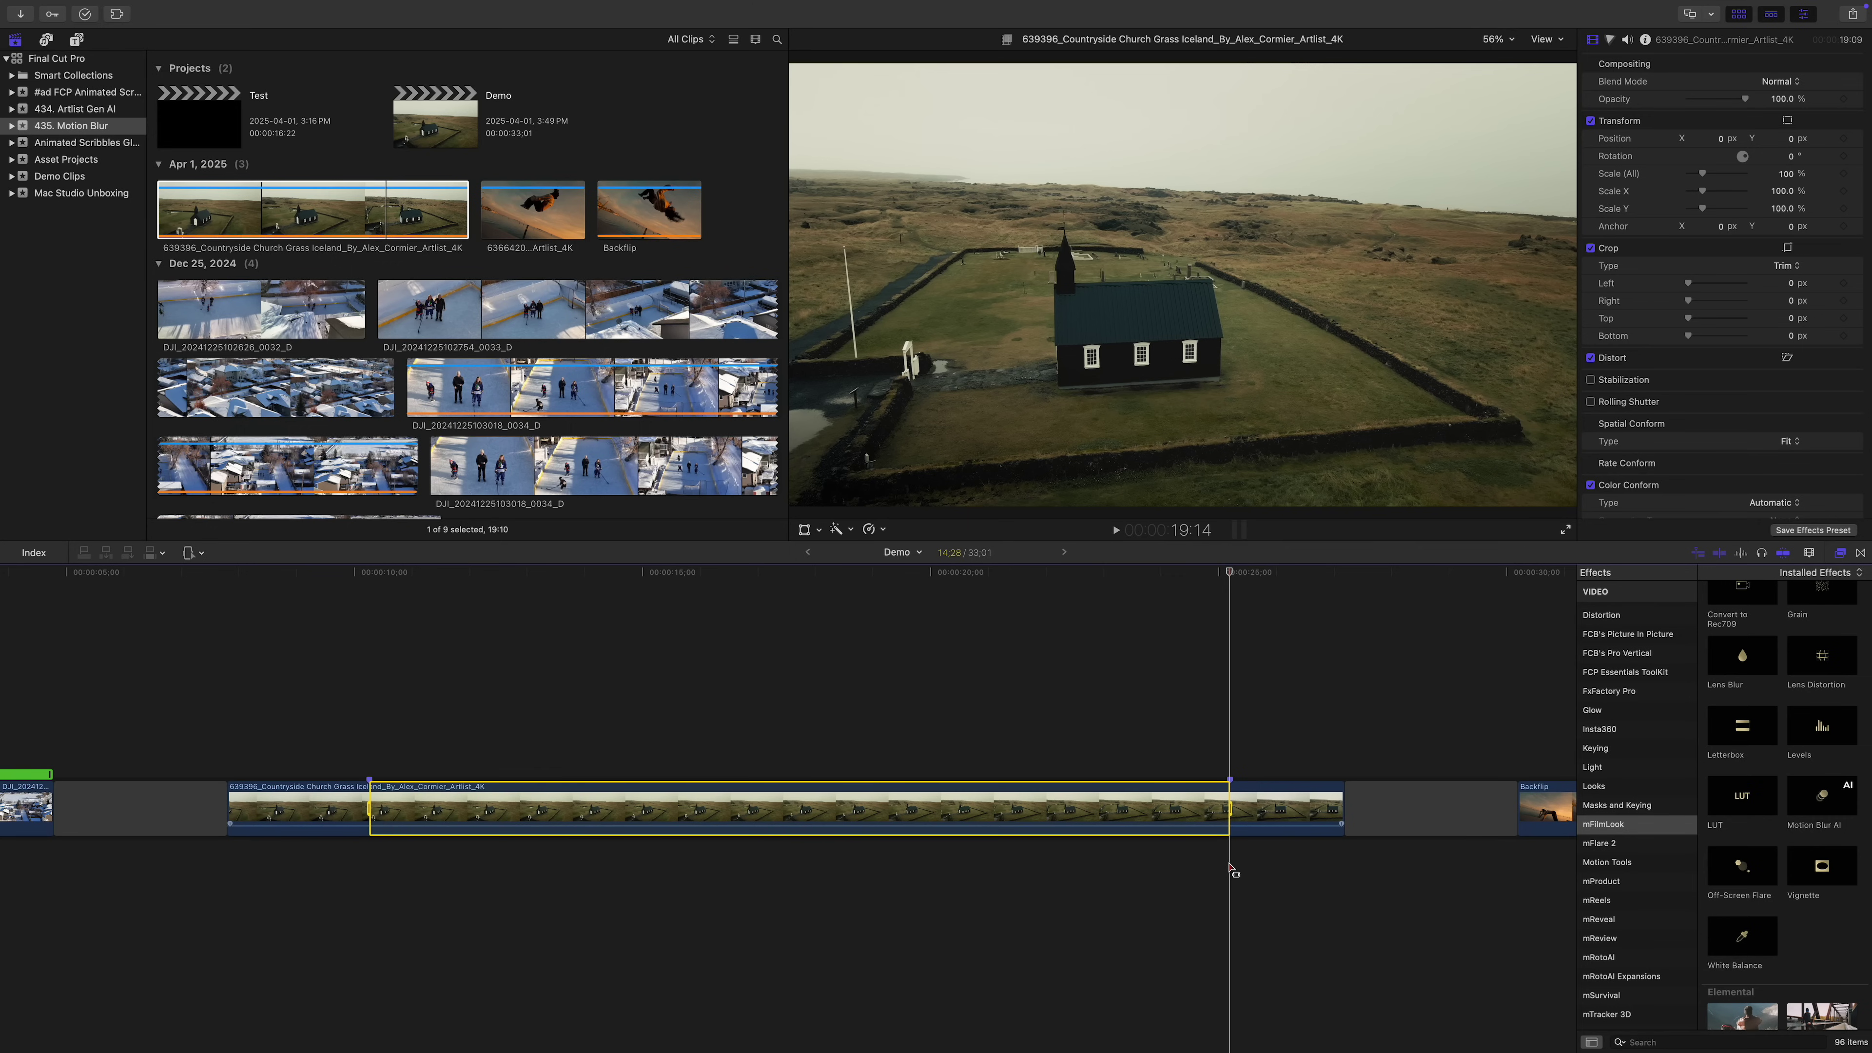
pyautogui.click(885, 531)
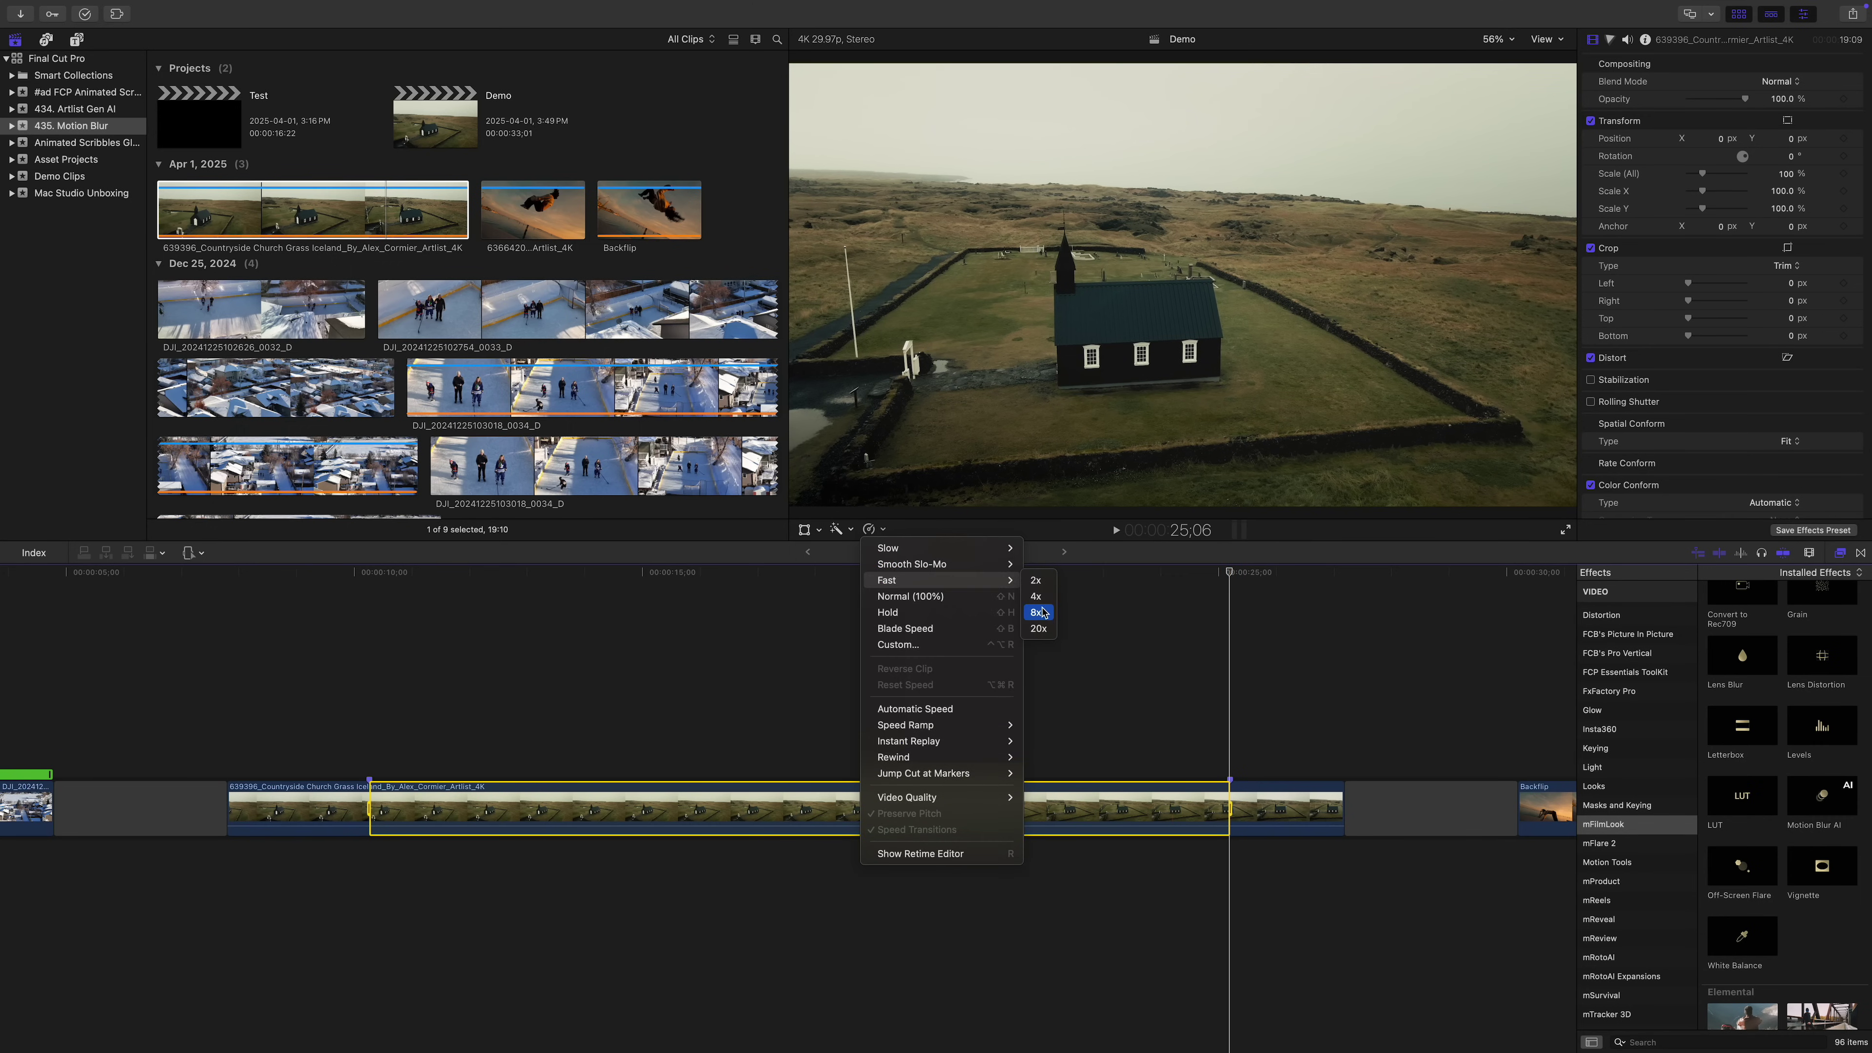
# Step: Speed the marked church clip range up to Fast 8x and zoom in around it
pyautogui.click(1046, 614)
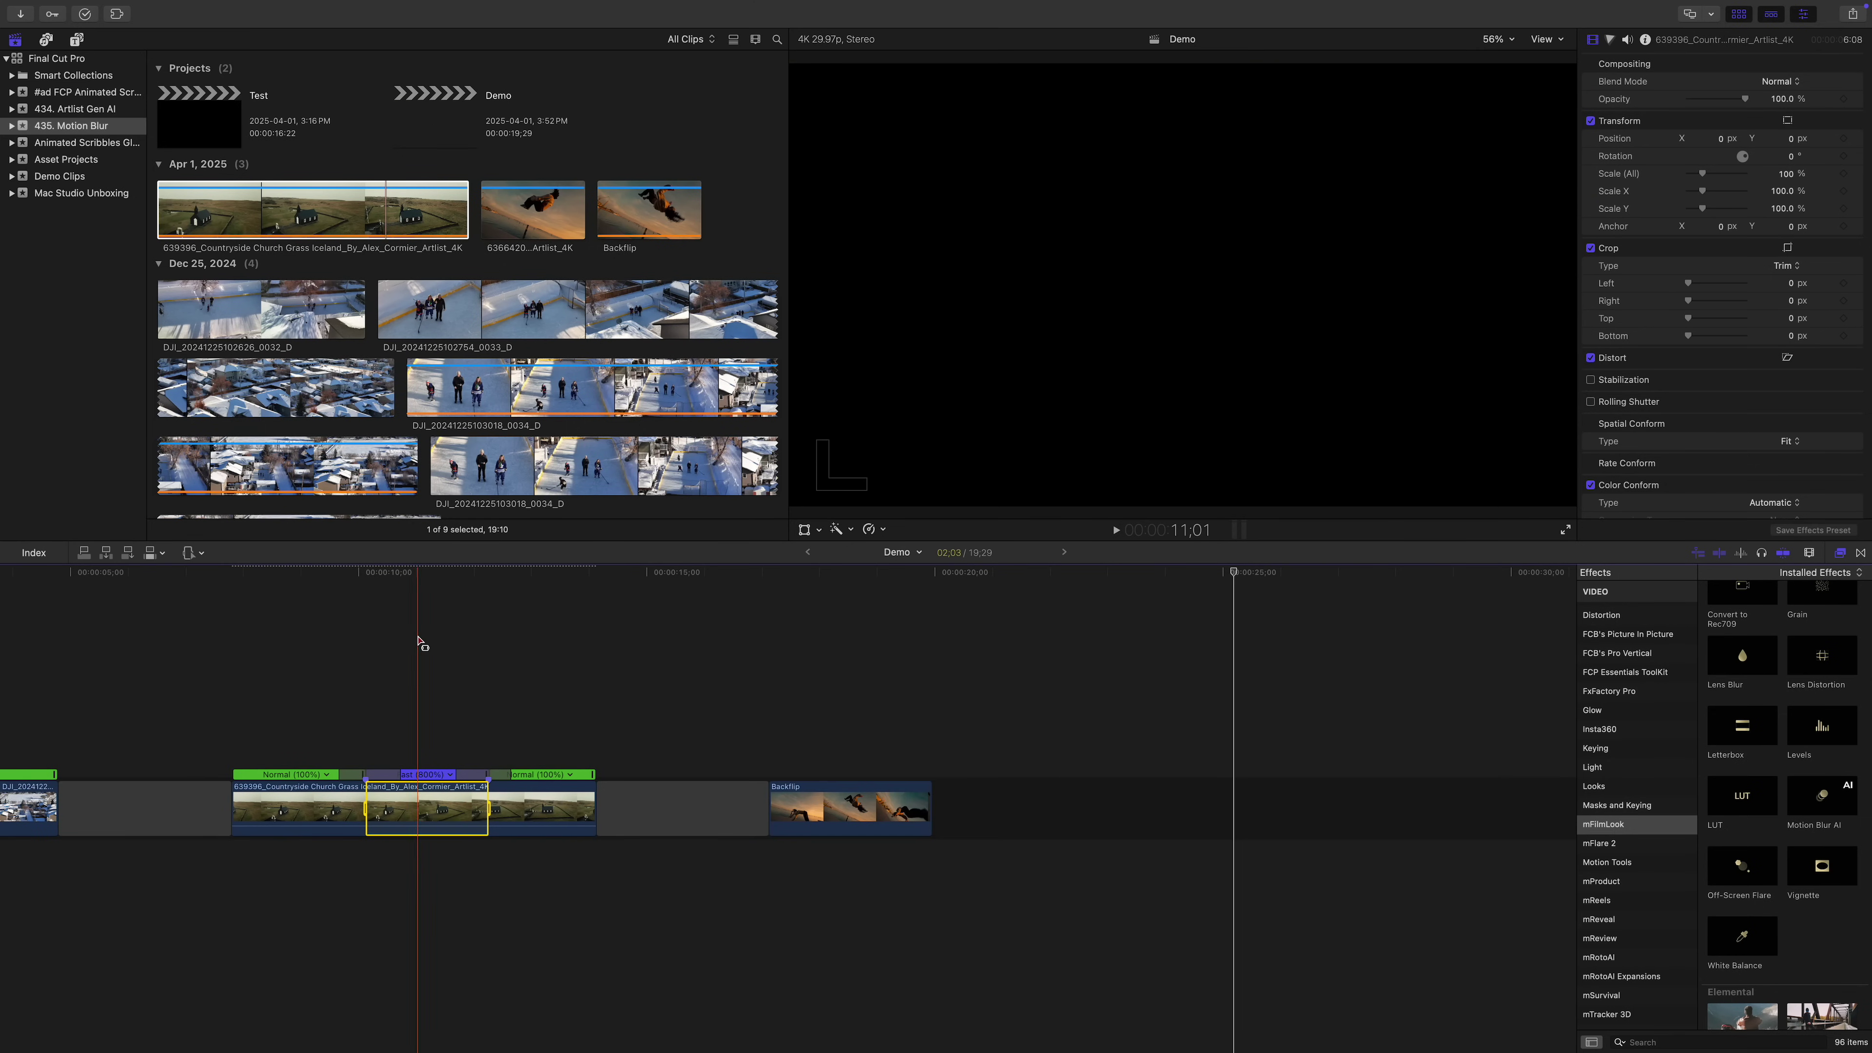
pyautogui.press('super+equal')
pyautogui.press('super+equal')
pyautogui.press('Left')
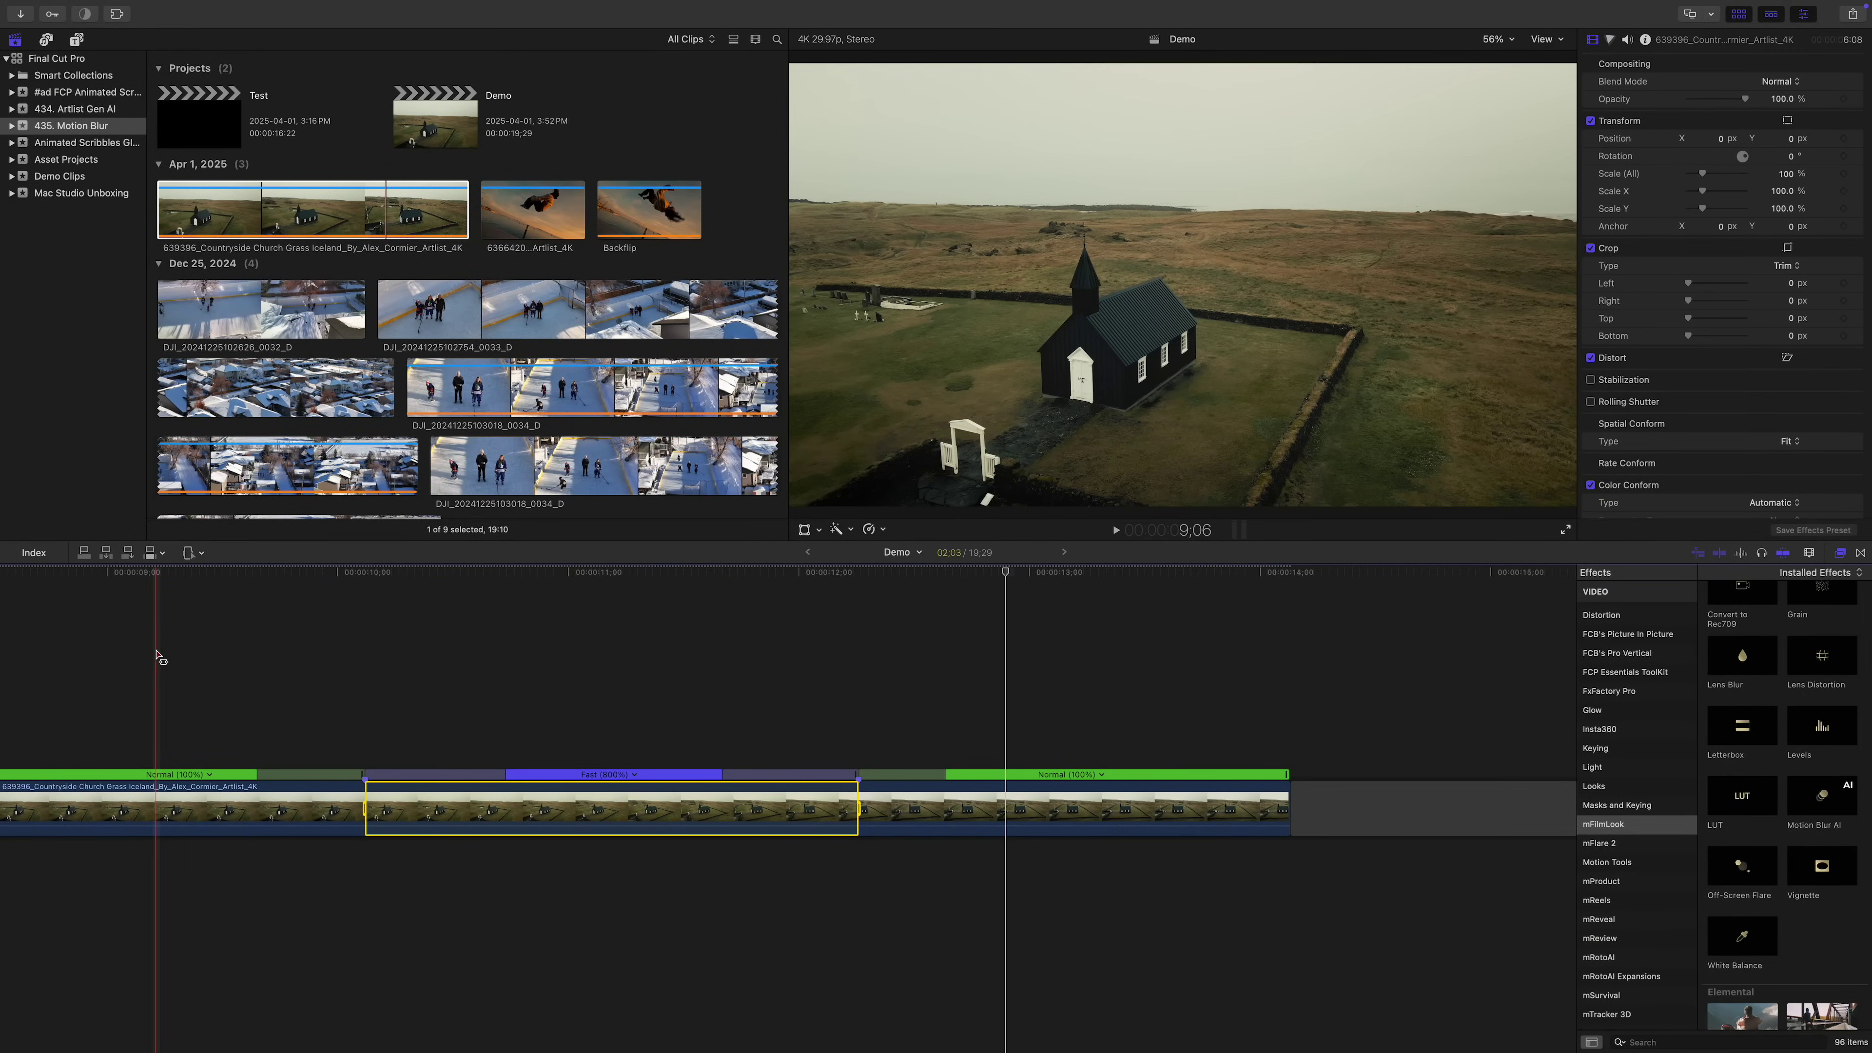
# Step: Change the 800% section to a custom 4000% rate and play it back
pyautogui.click(634, 774)
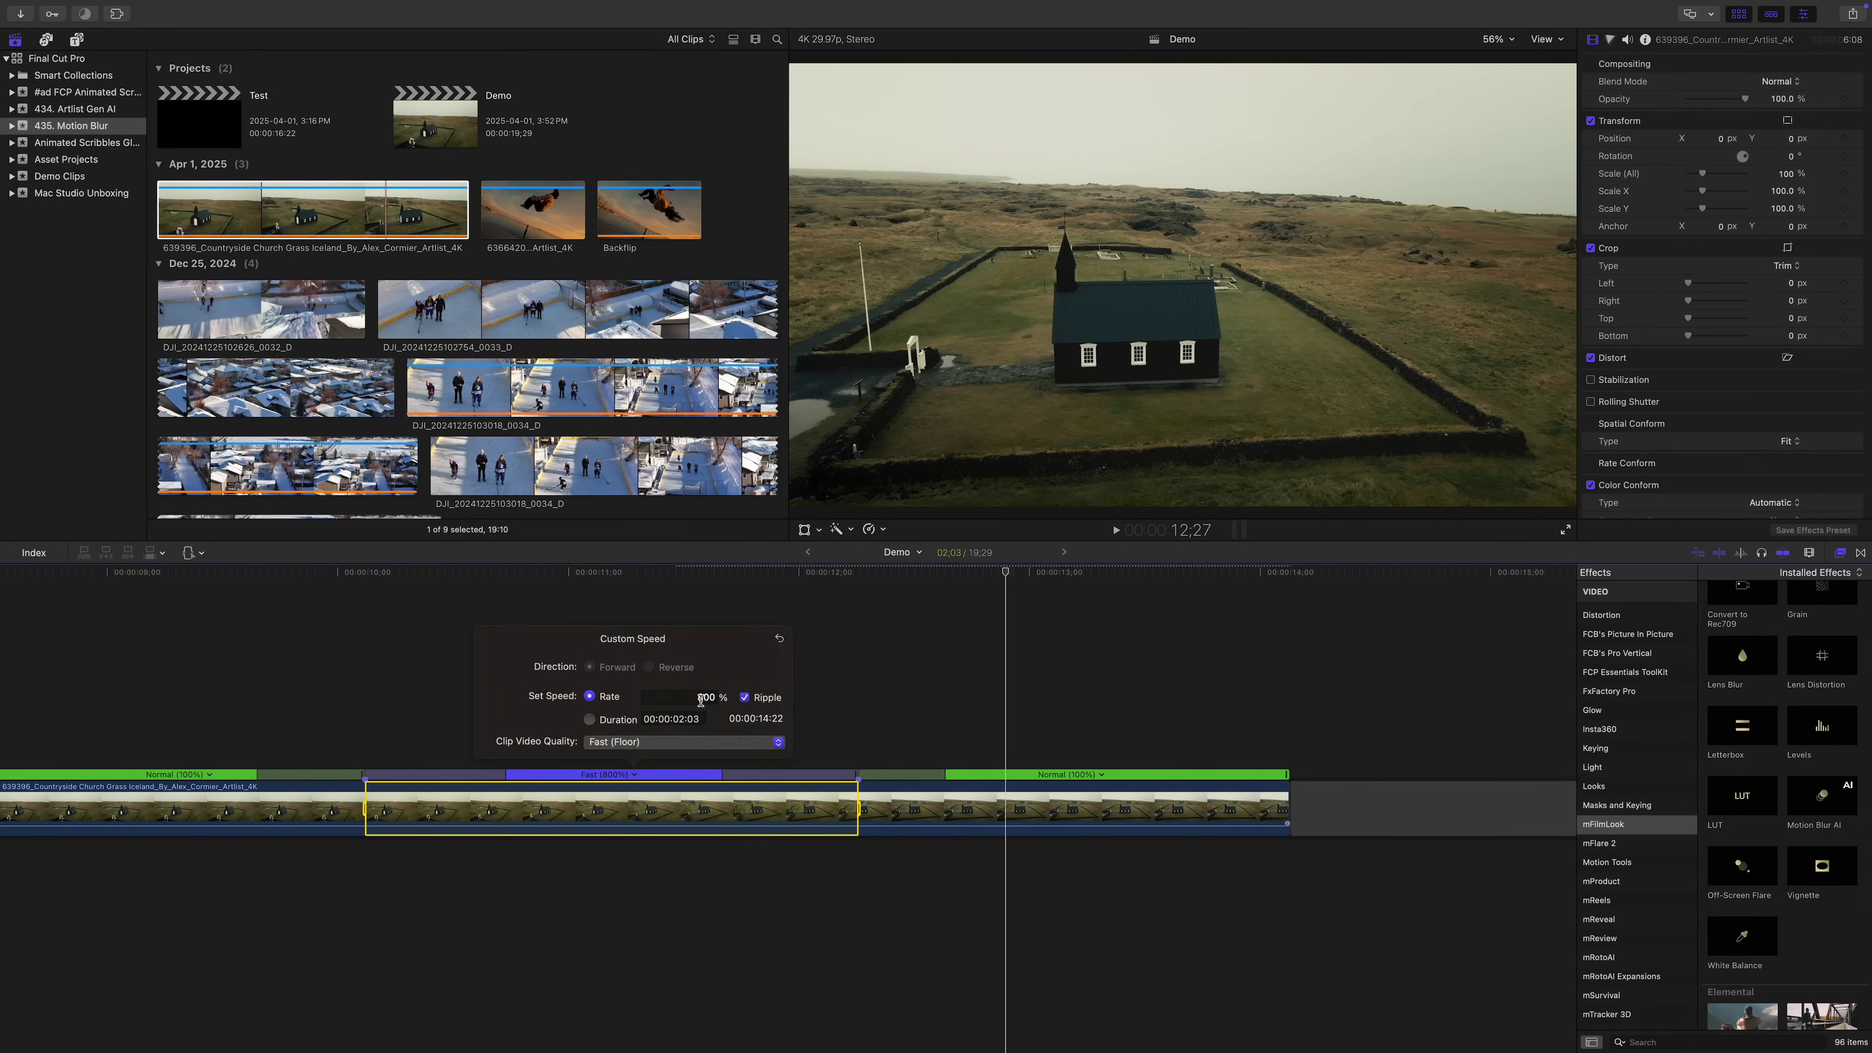
pyautogui.write('0')
pyautogui.press('Return')
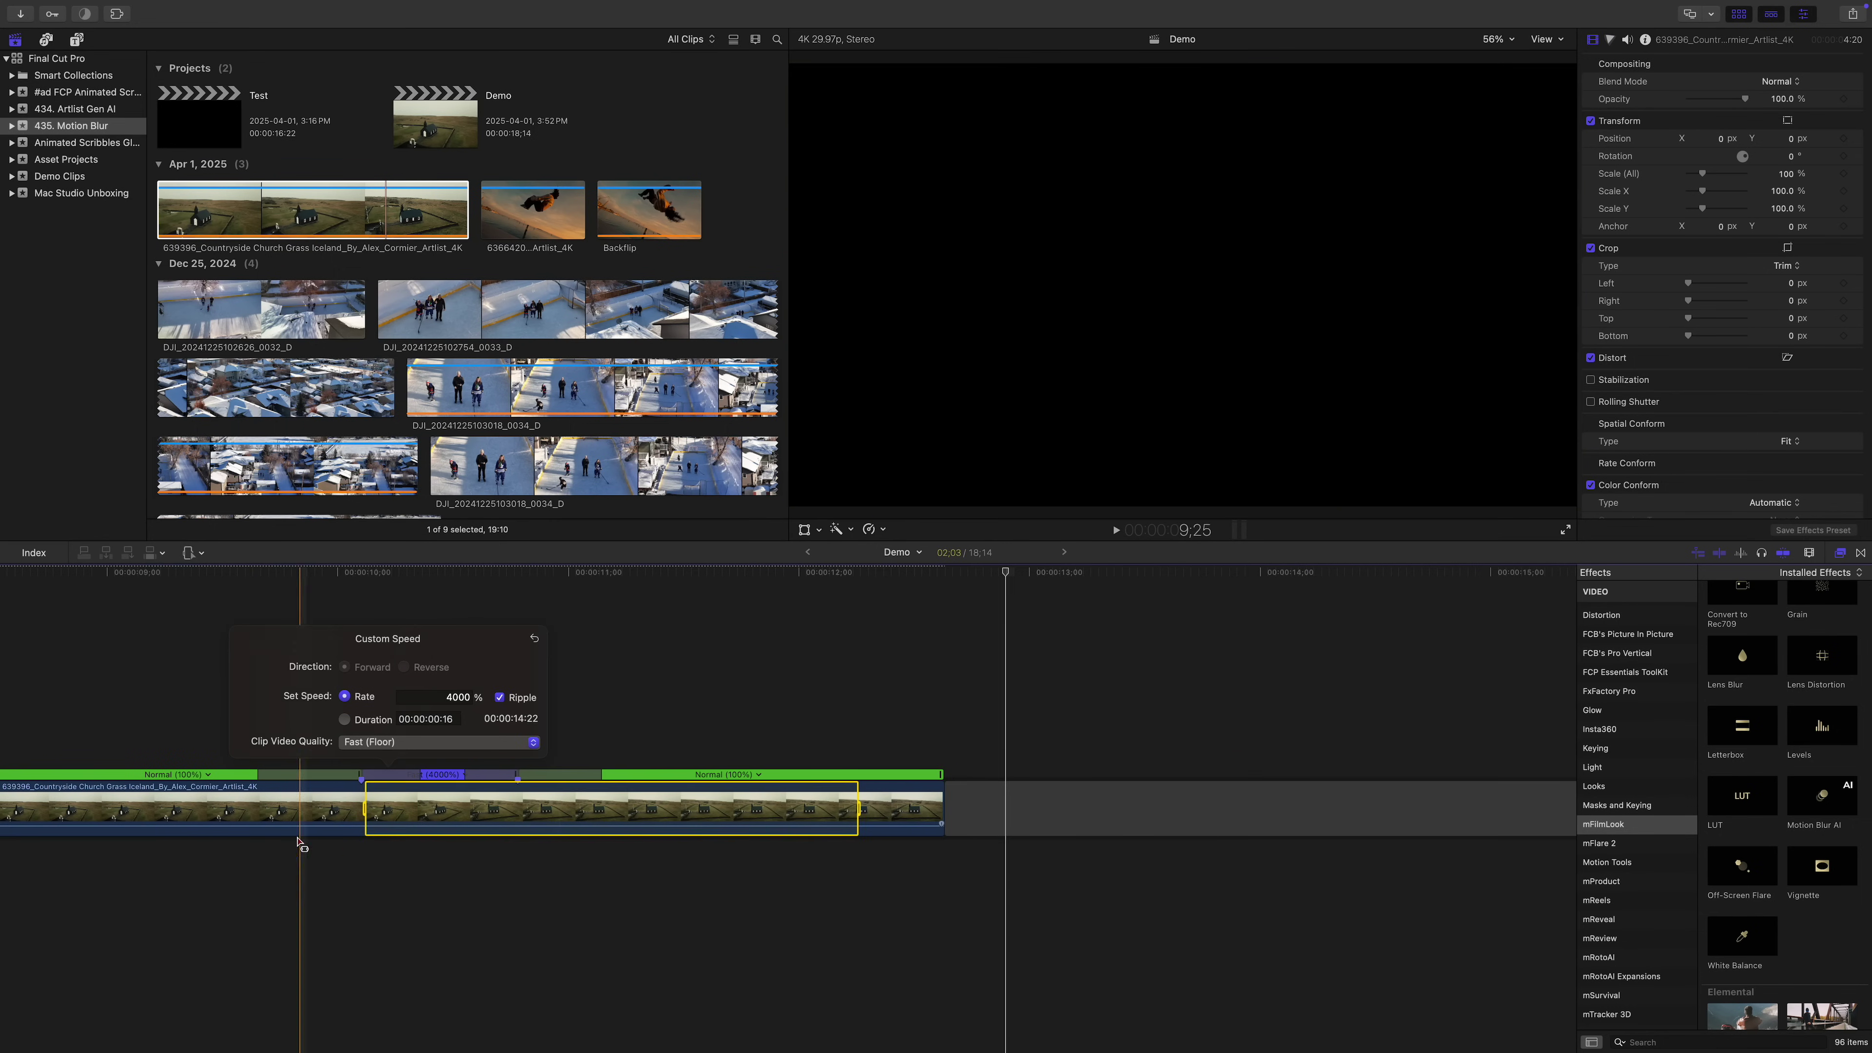
pyautogui.click(172, 733)
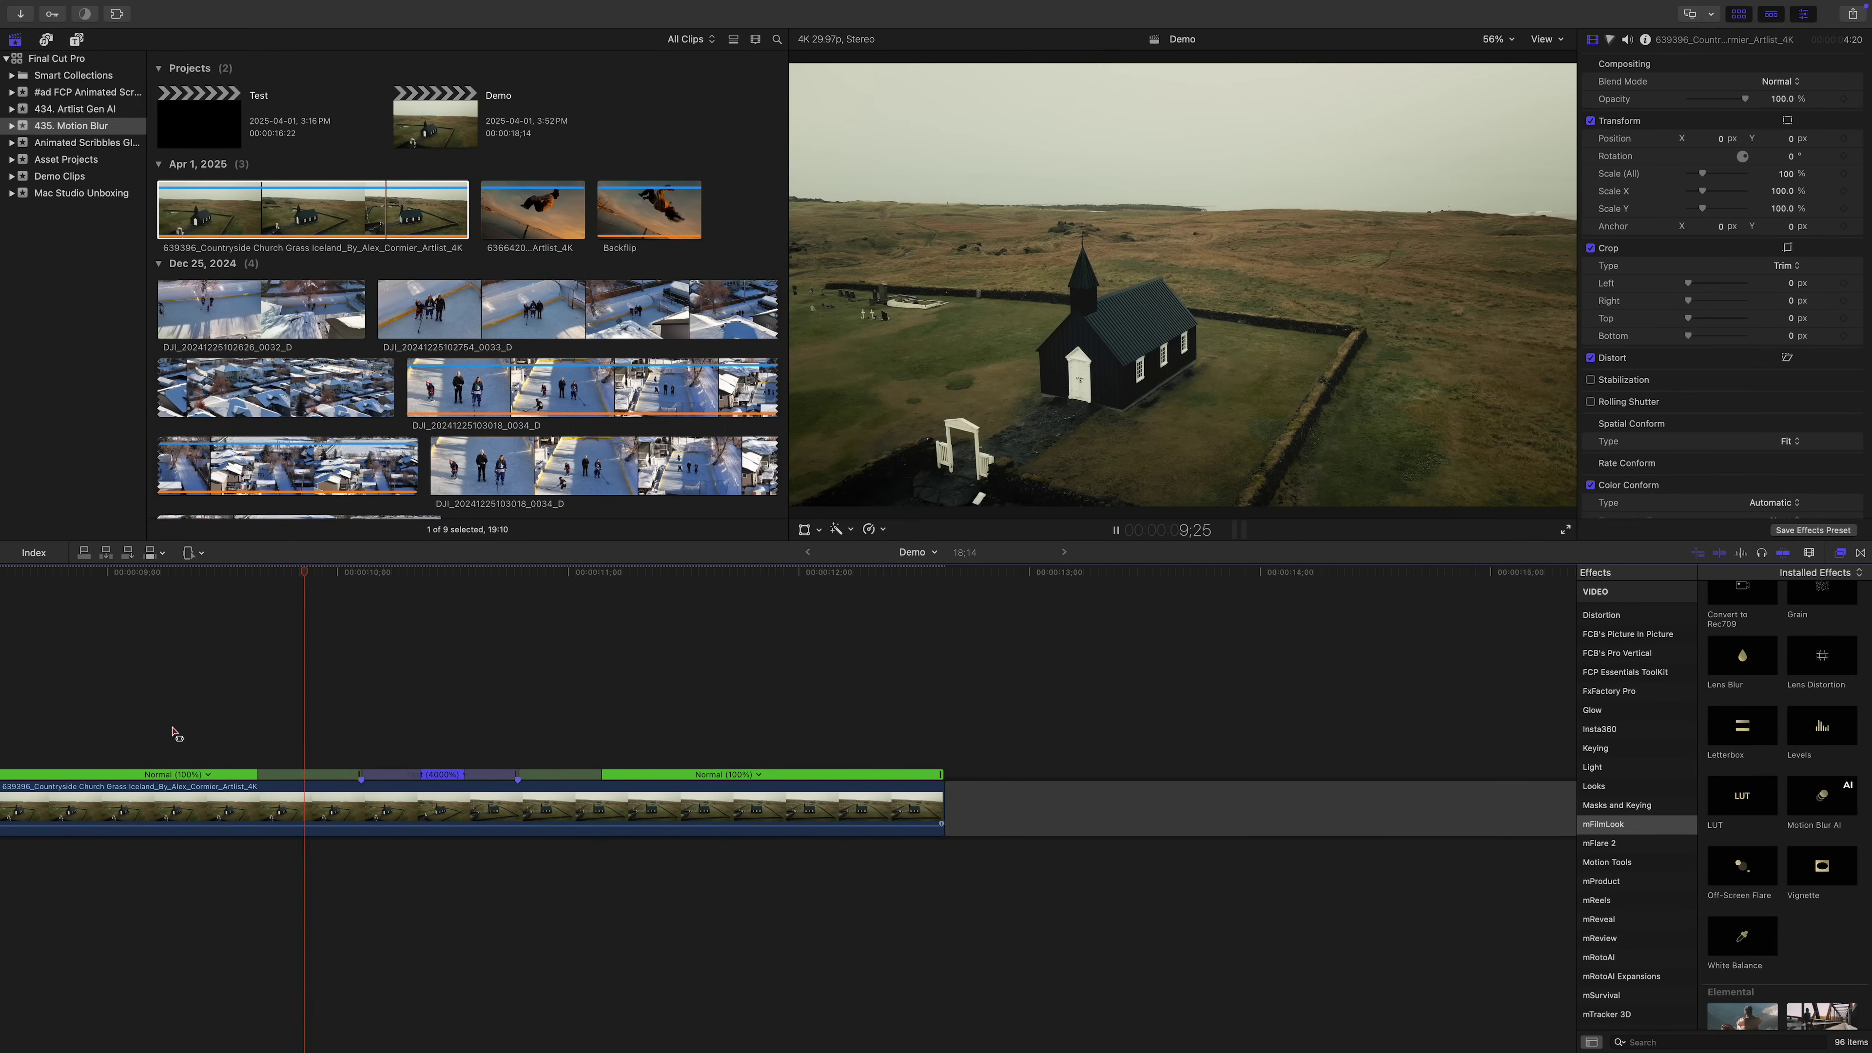
pyautogui.press('space')
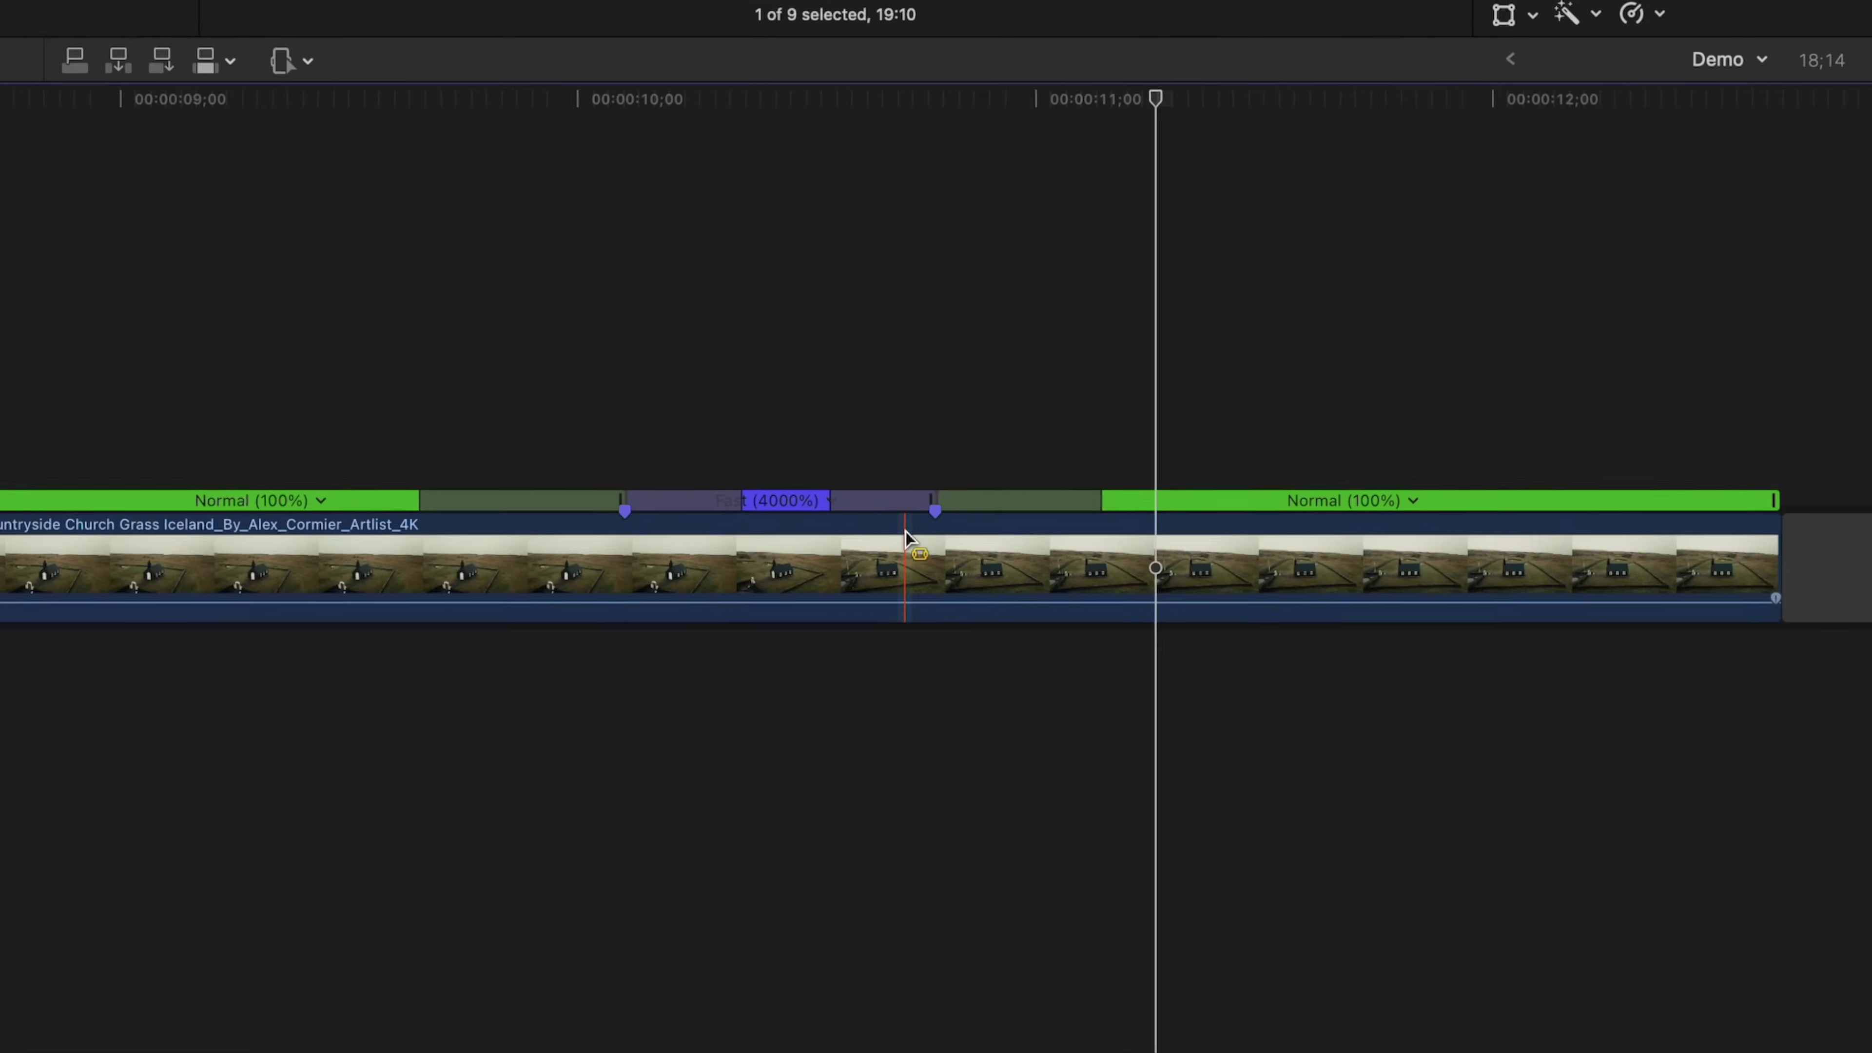
# Step: Shift the source frame of the church clip's speed transition after the 4000% section to a later frame
pyautogui.doubleClick(940, 493)
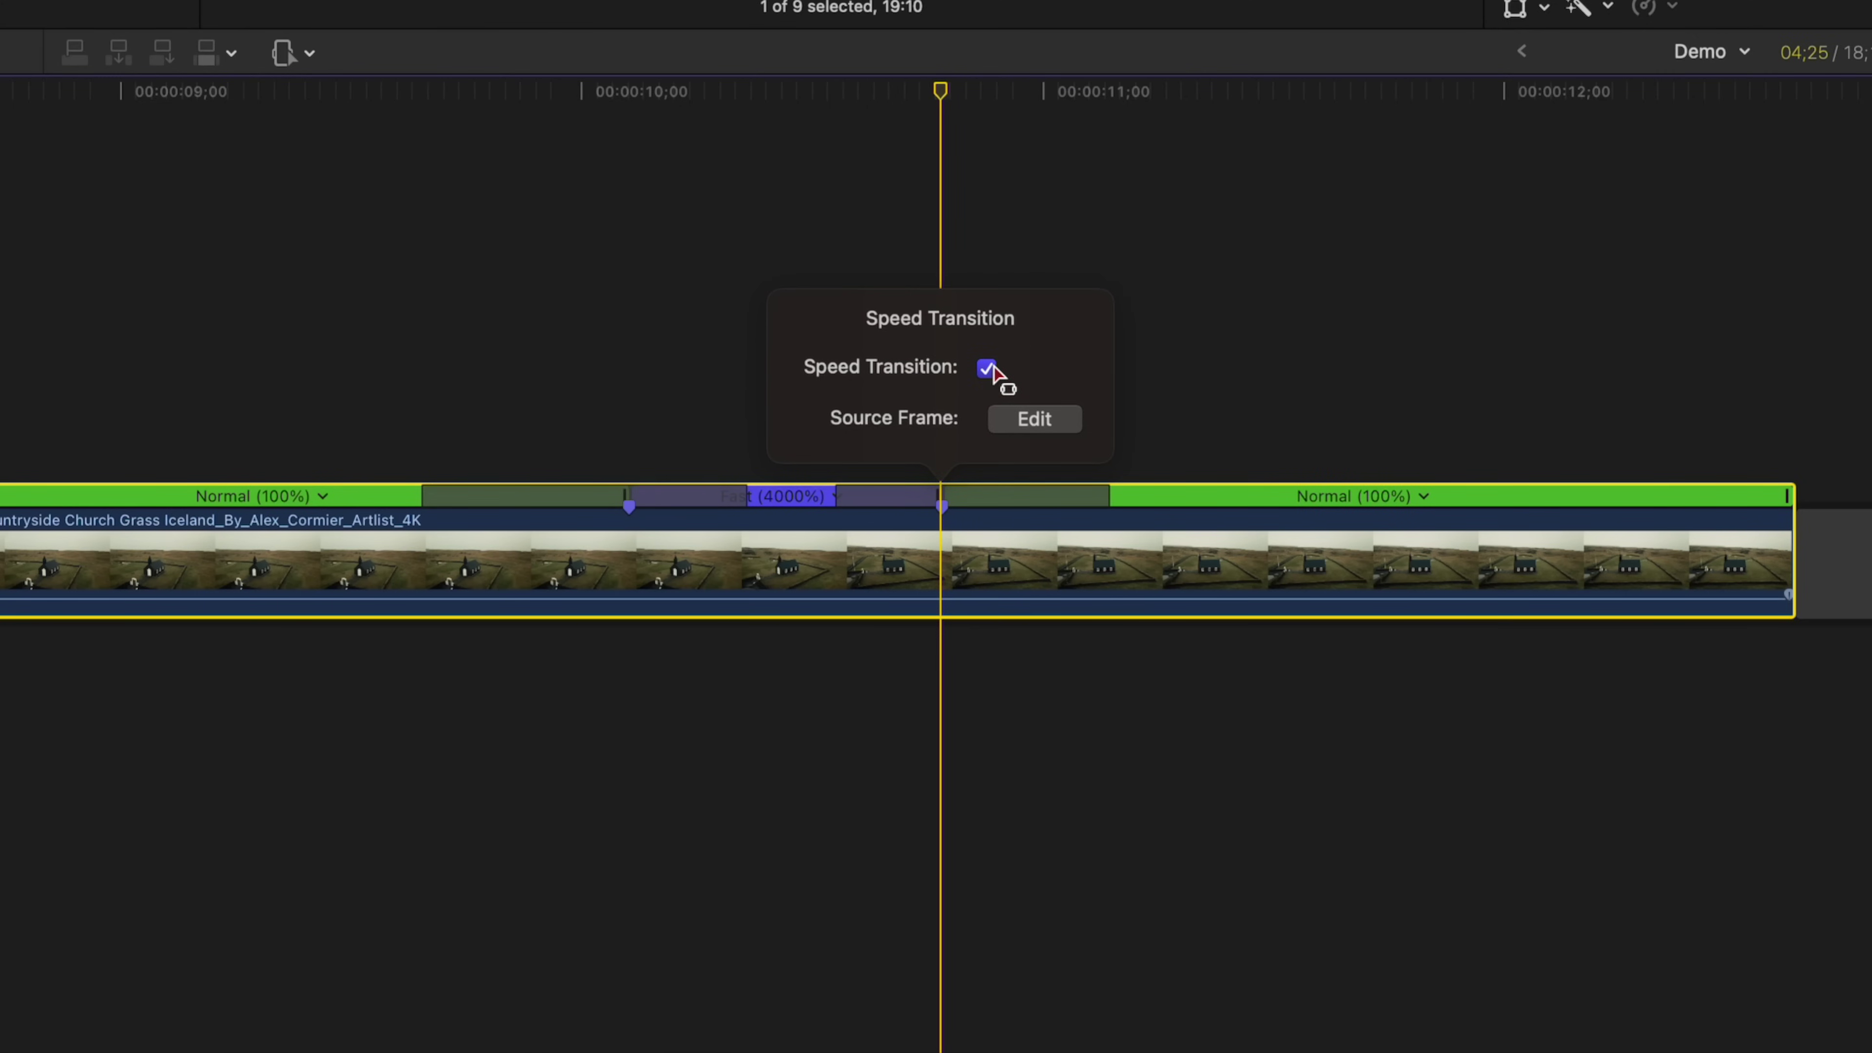
pyautogui.click(1031, 421)
pyautogui.moveTo(943, 497)
pyautogui.mouseDown()
pyautogui.moveTo(965, 501)
pyautogui.moveTo(949, 492)
pyautogui.mouseUp()
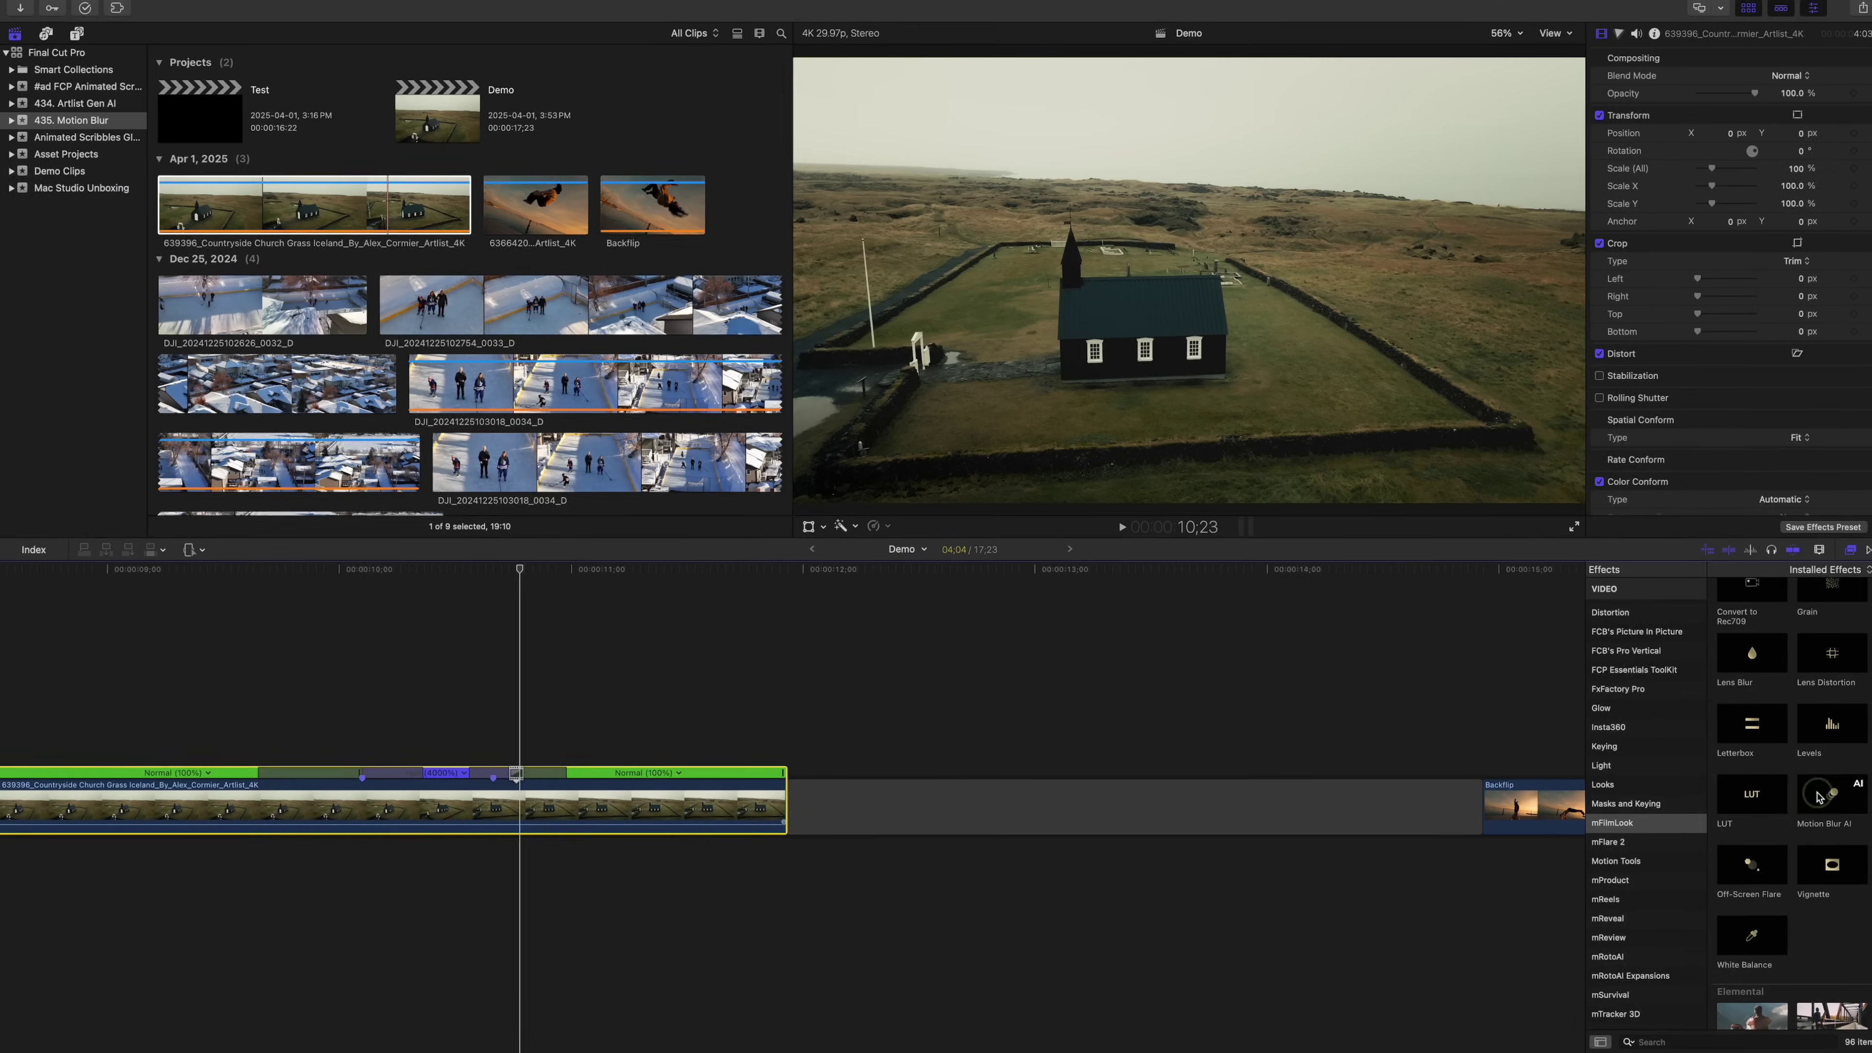
pyautogui.scroll(5, 1791, 243)
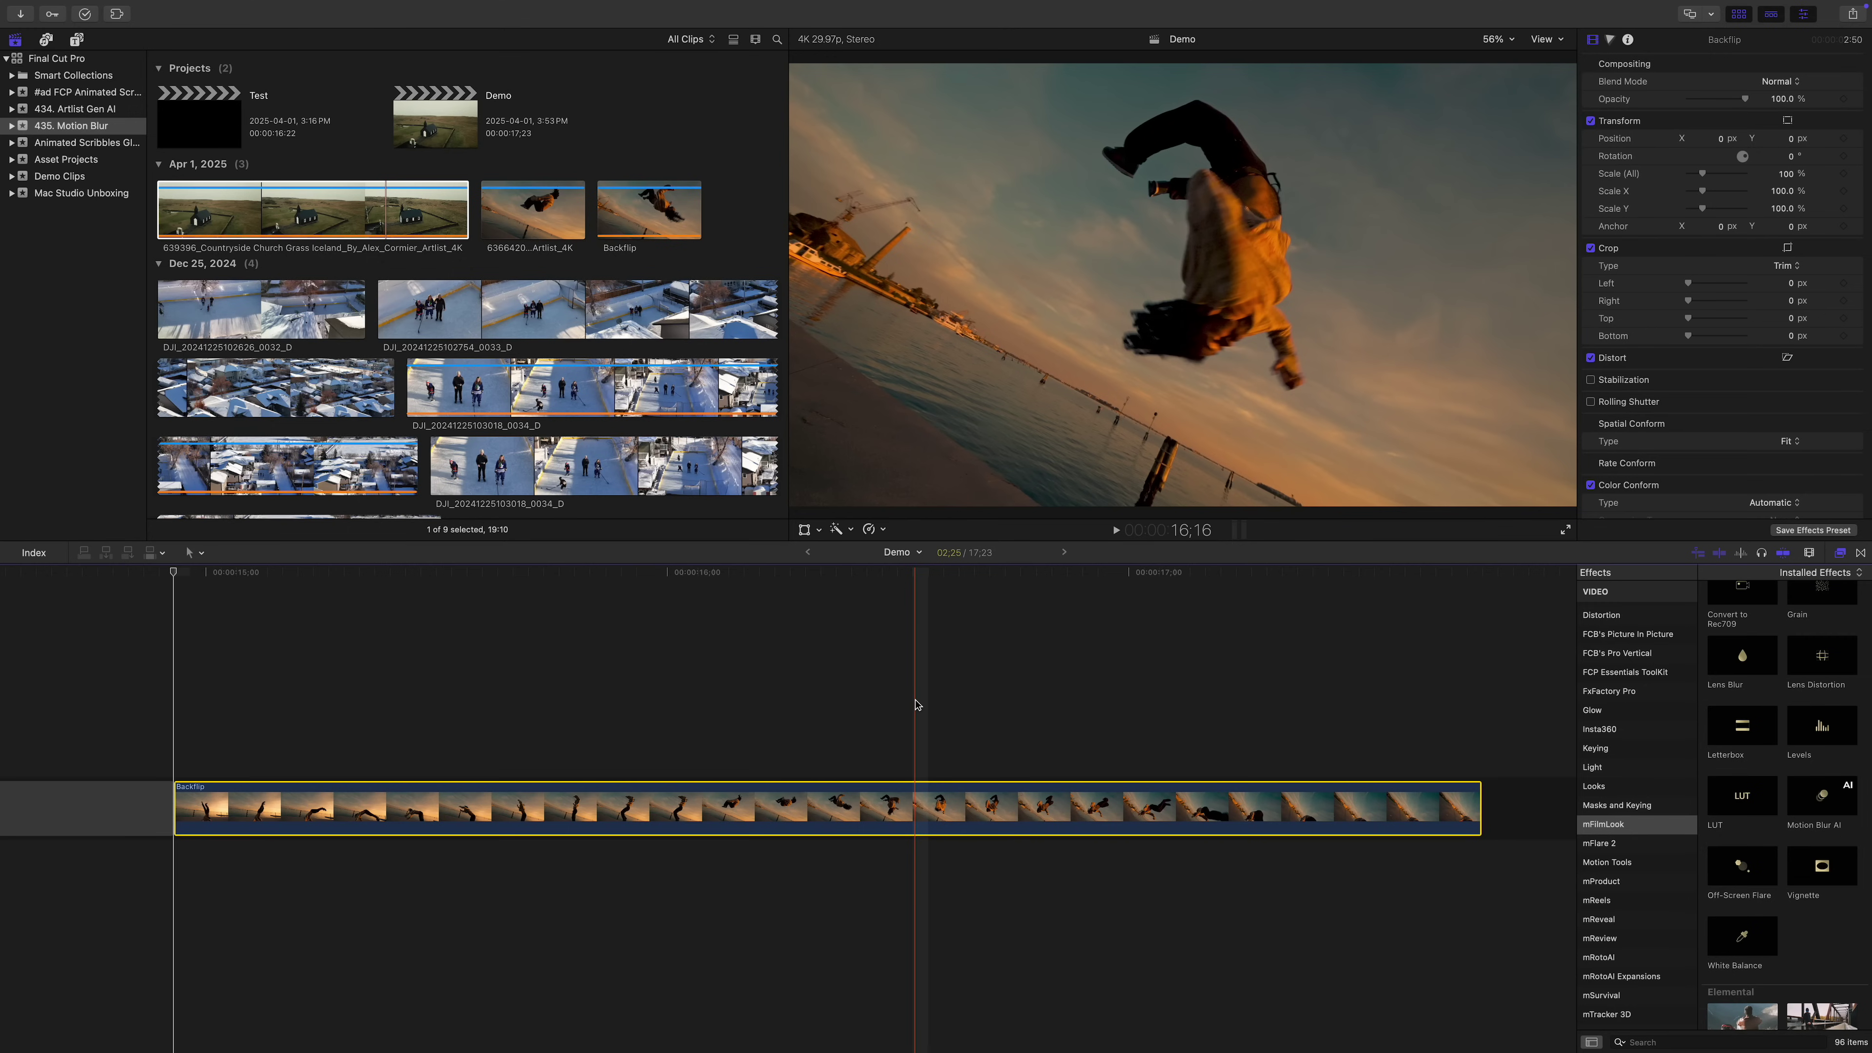
# Step: Freeze the backflip mid-air with a Hold (0%) section, shorten it, and select the stretch before it
pyautogui.hotkey('shift', 'h')
pyautogui.scroll(-3, 912, 706)
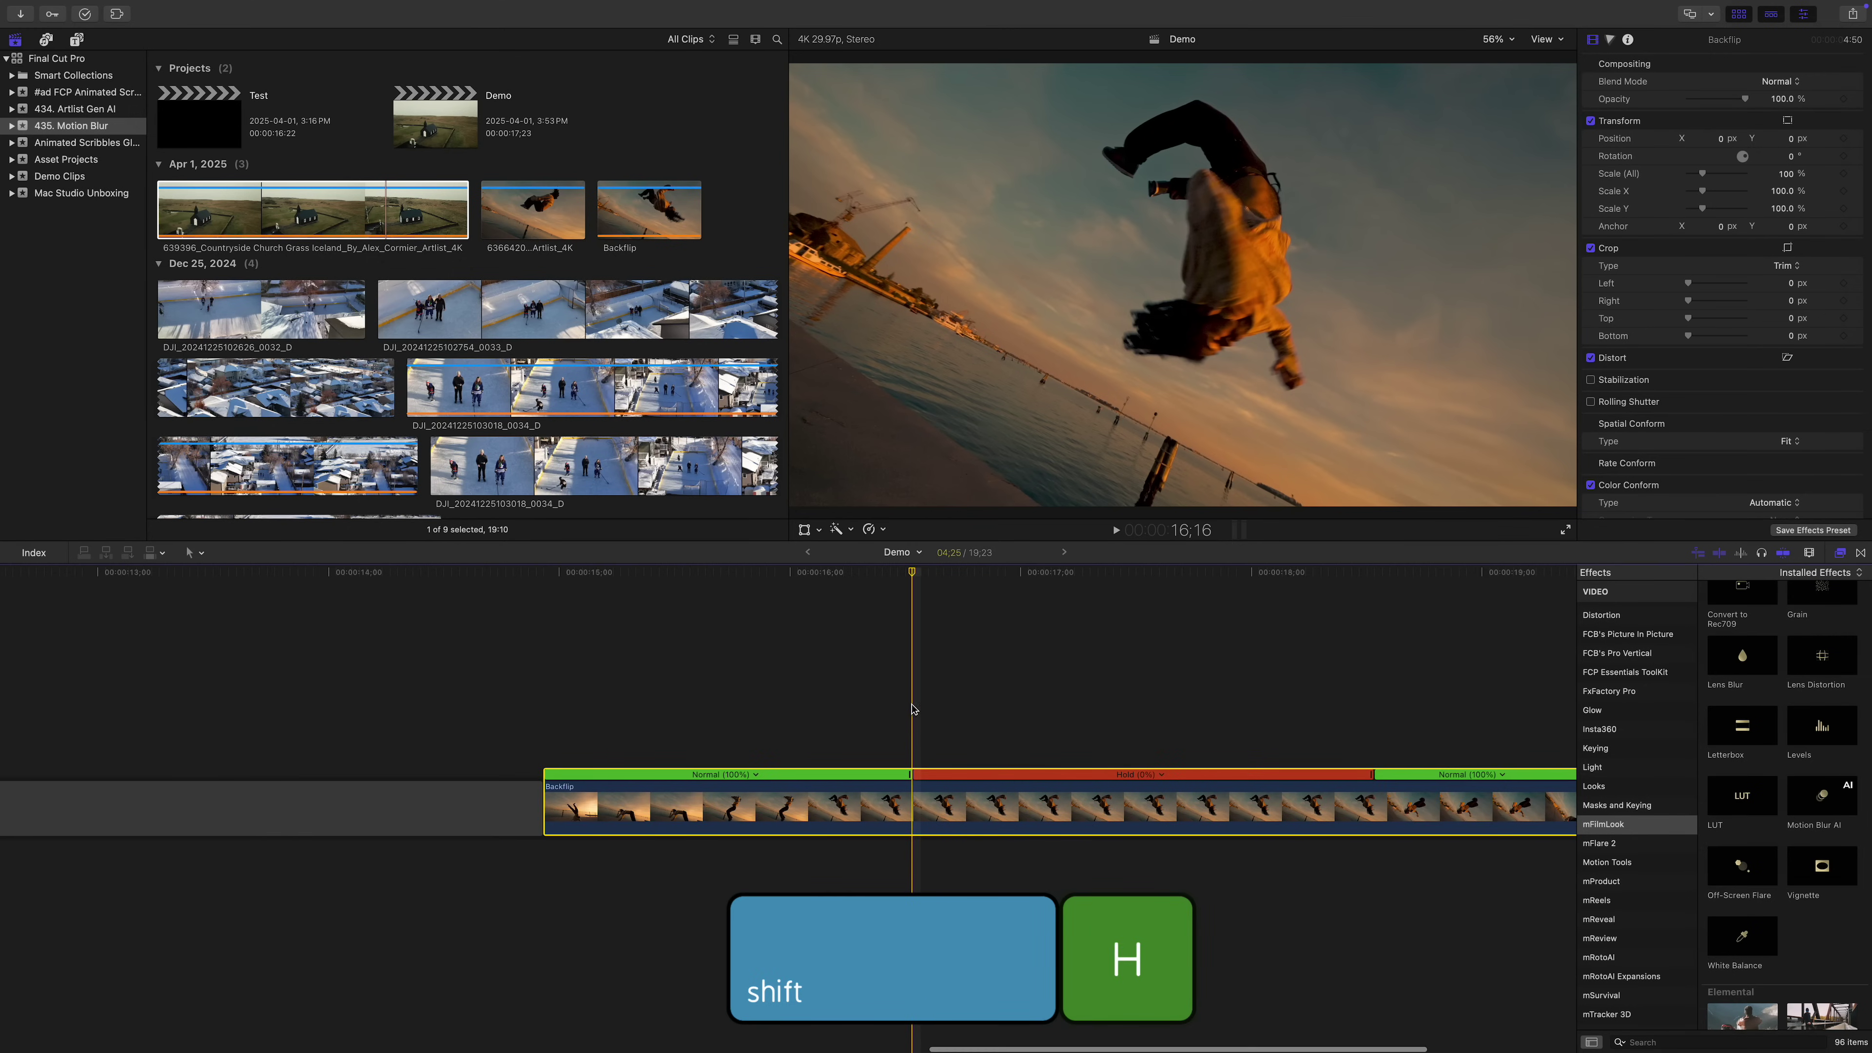
pyautogui.moveTo(1372, 774); pyautogui.dragTo(1082, 786)
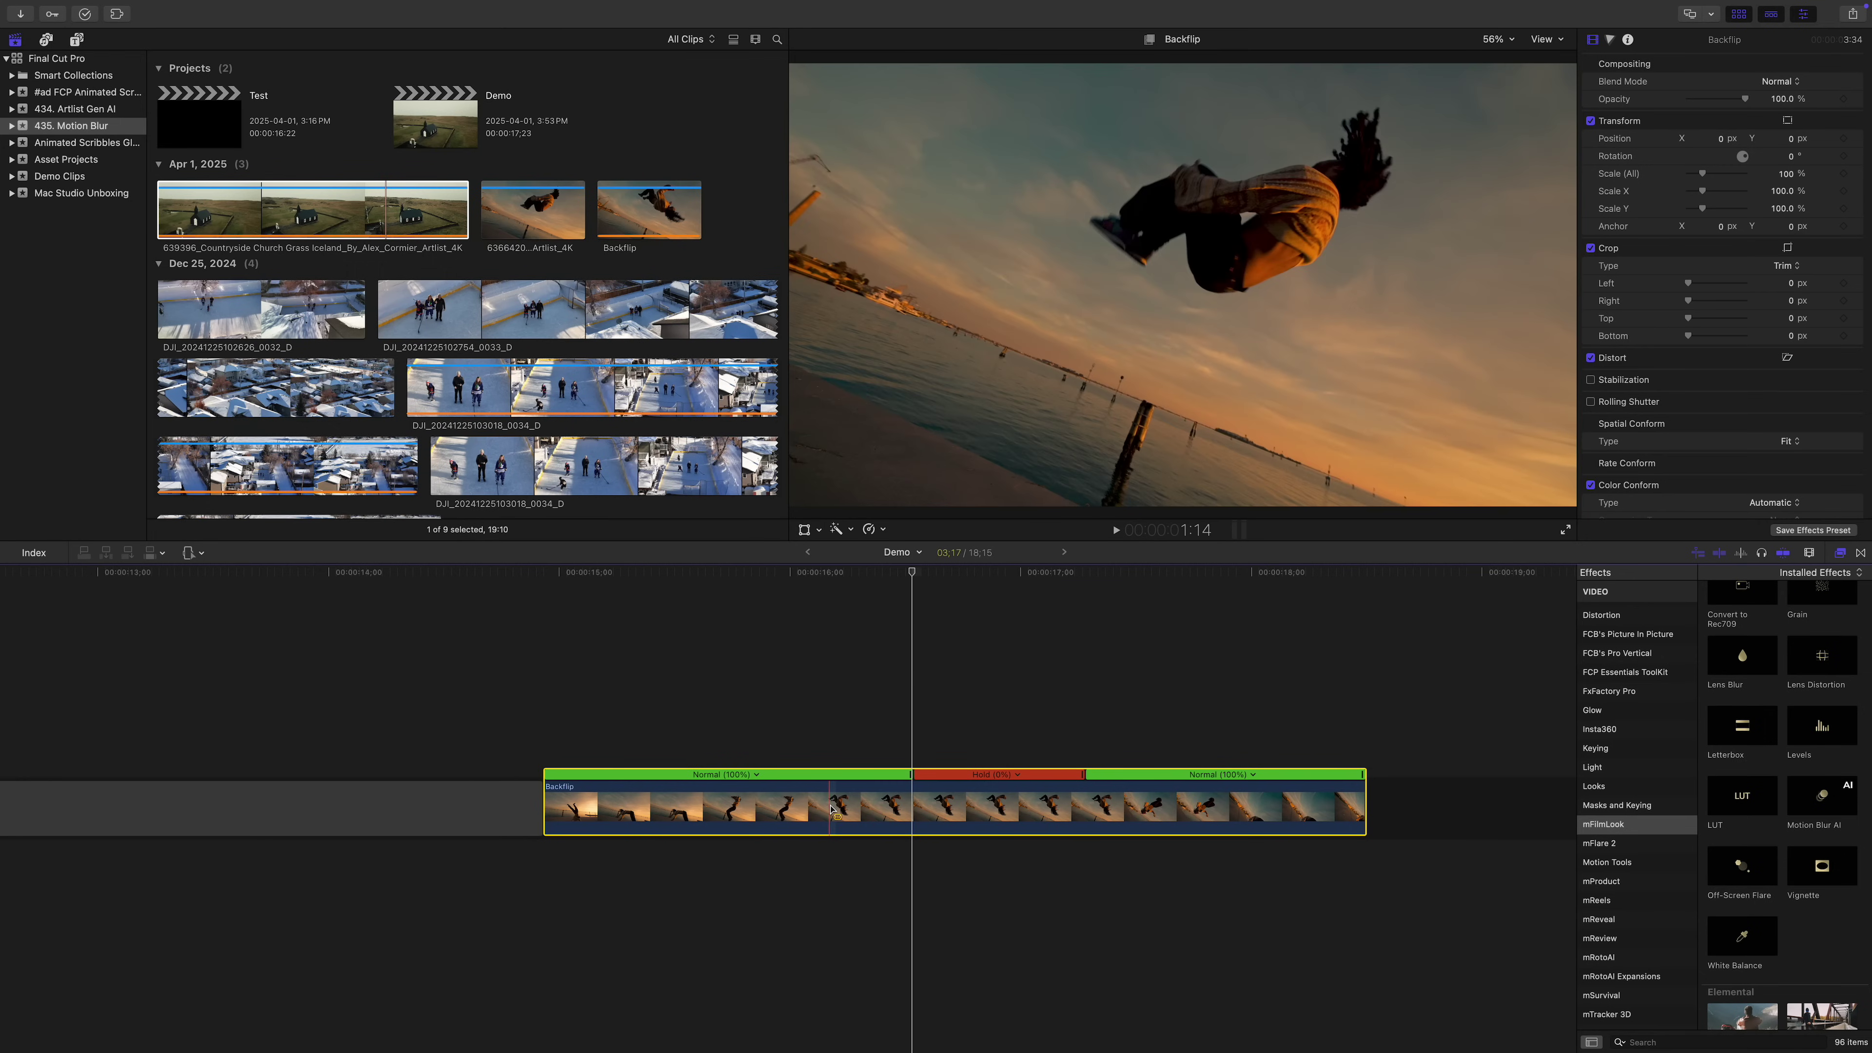
pyautogui.moveTo(826, 808); pyautogui.dragTo(912, 811)
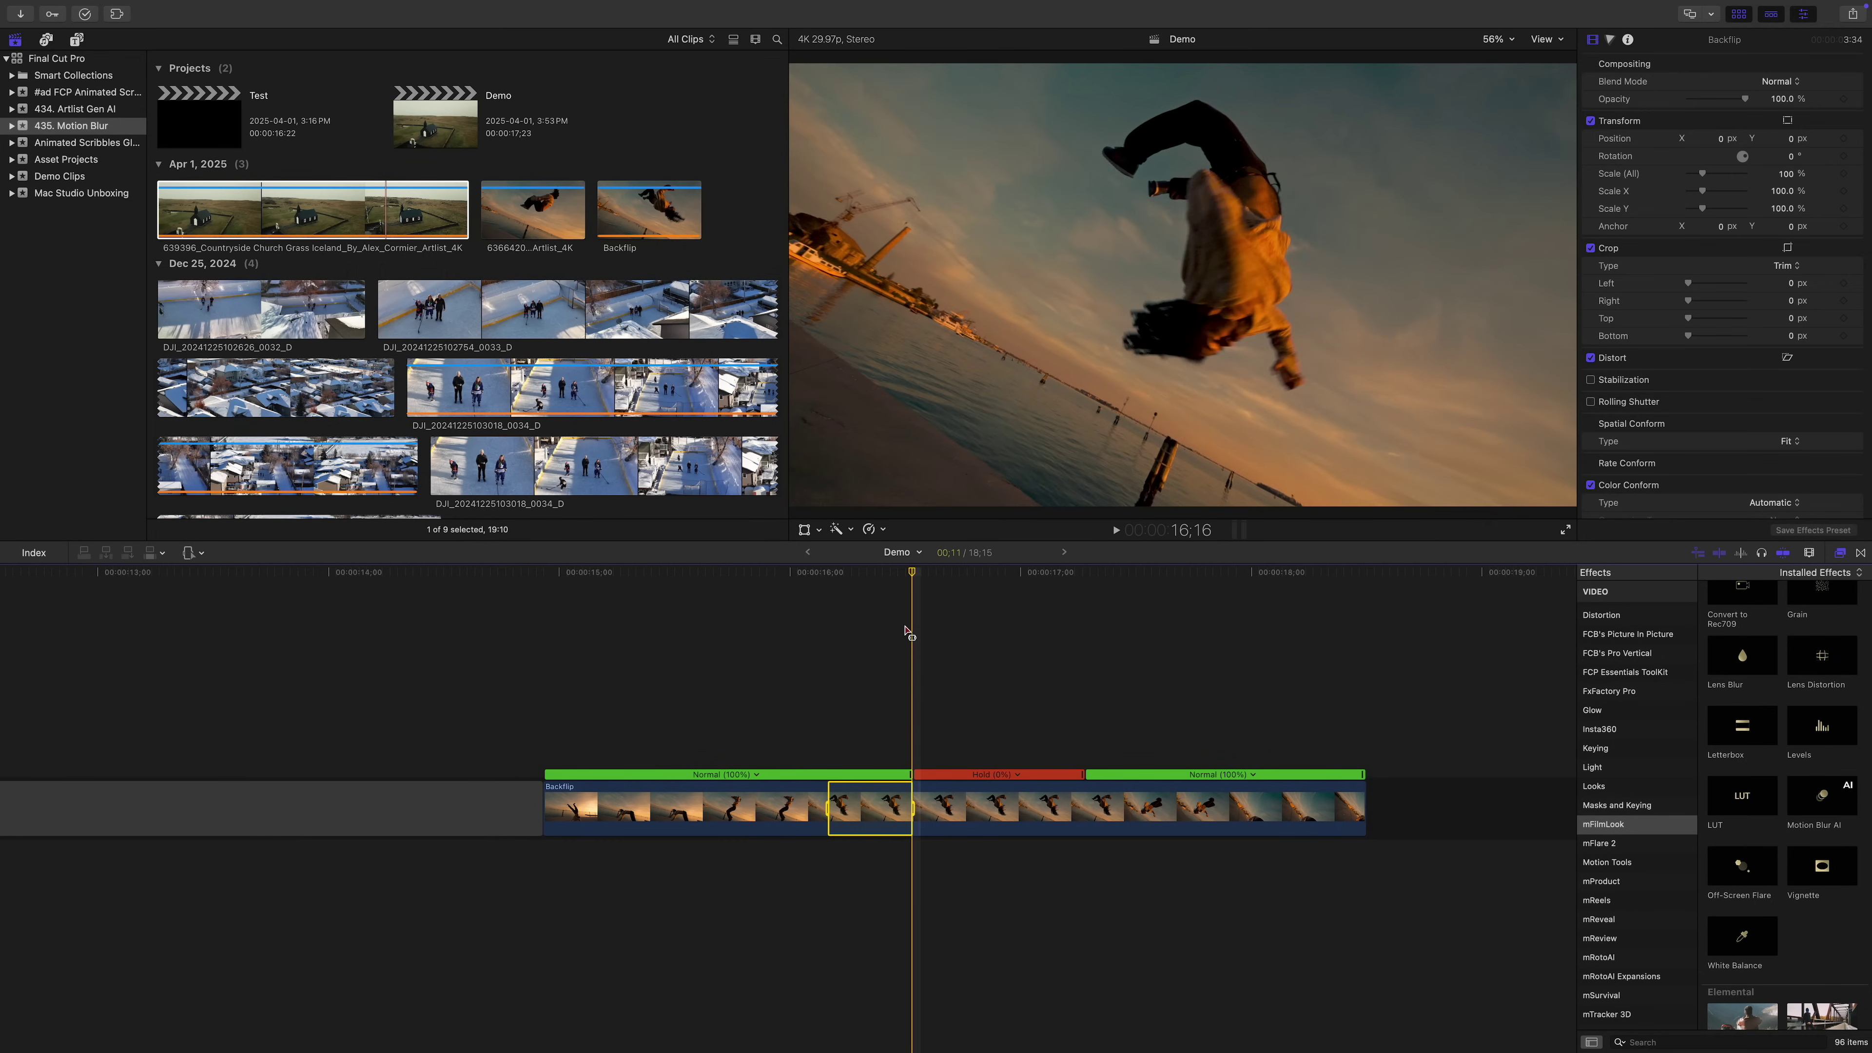
# Step: Apply Speed Ramp to 0% on the stretch leading into the Backflip freeze
pyautogui.click(884, 530)
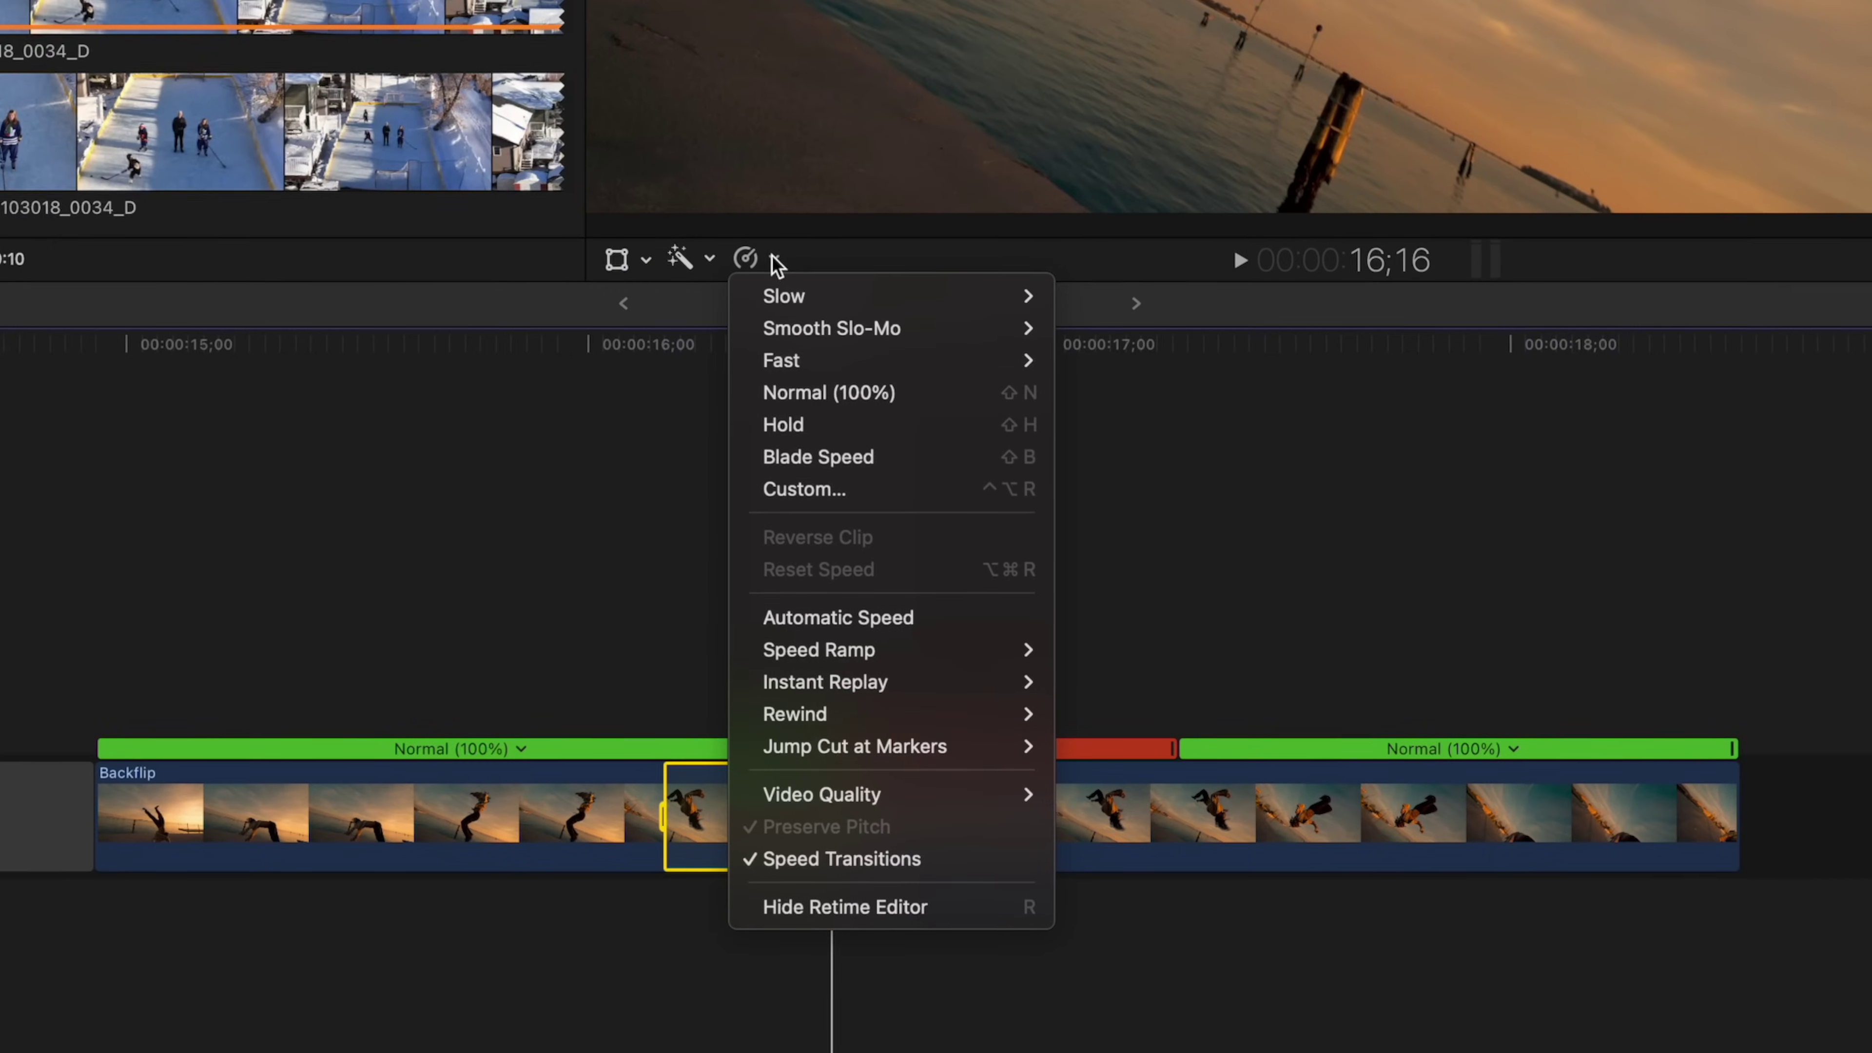
pyautogui.moveTo(944, 656)
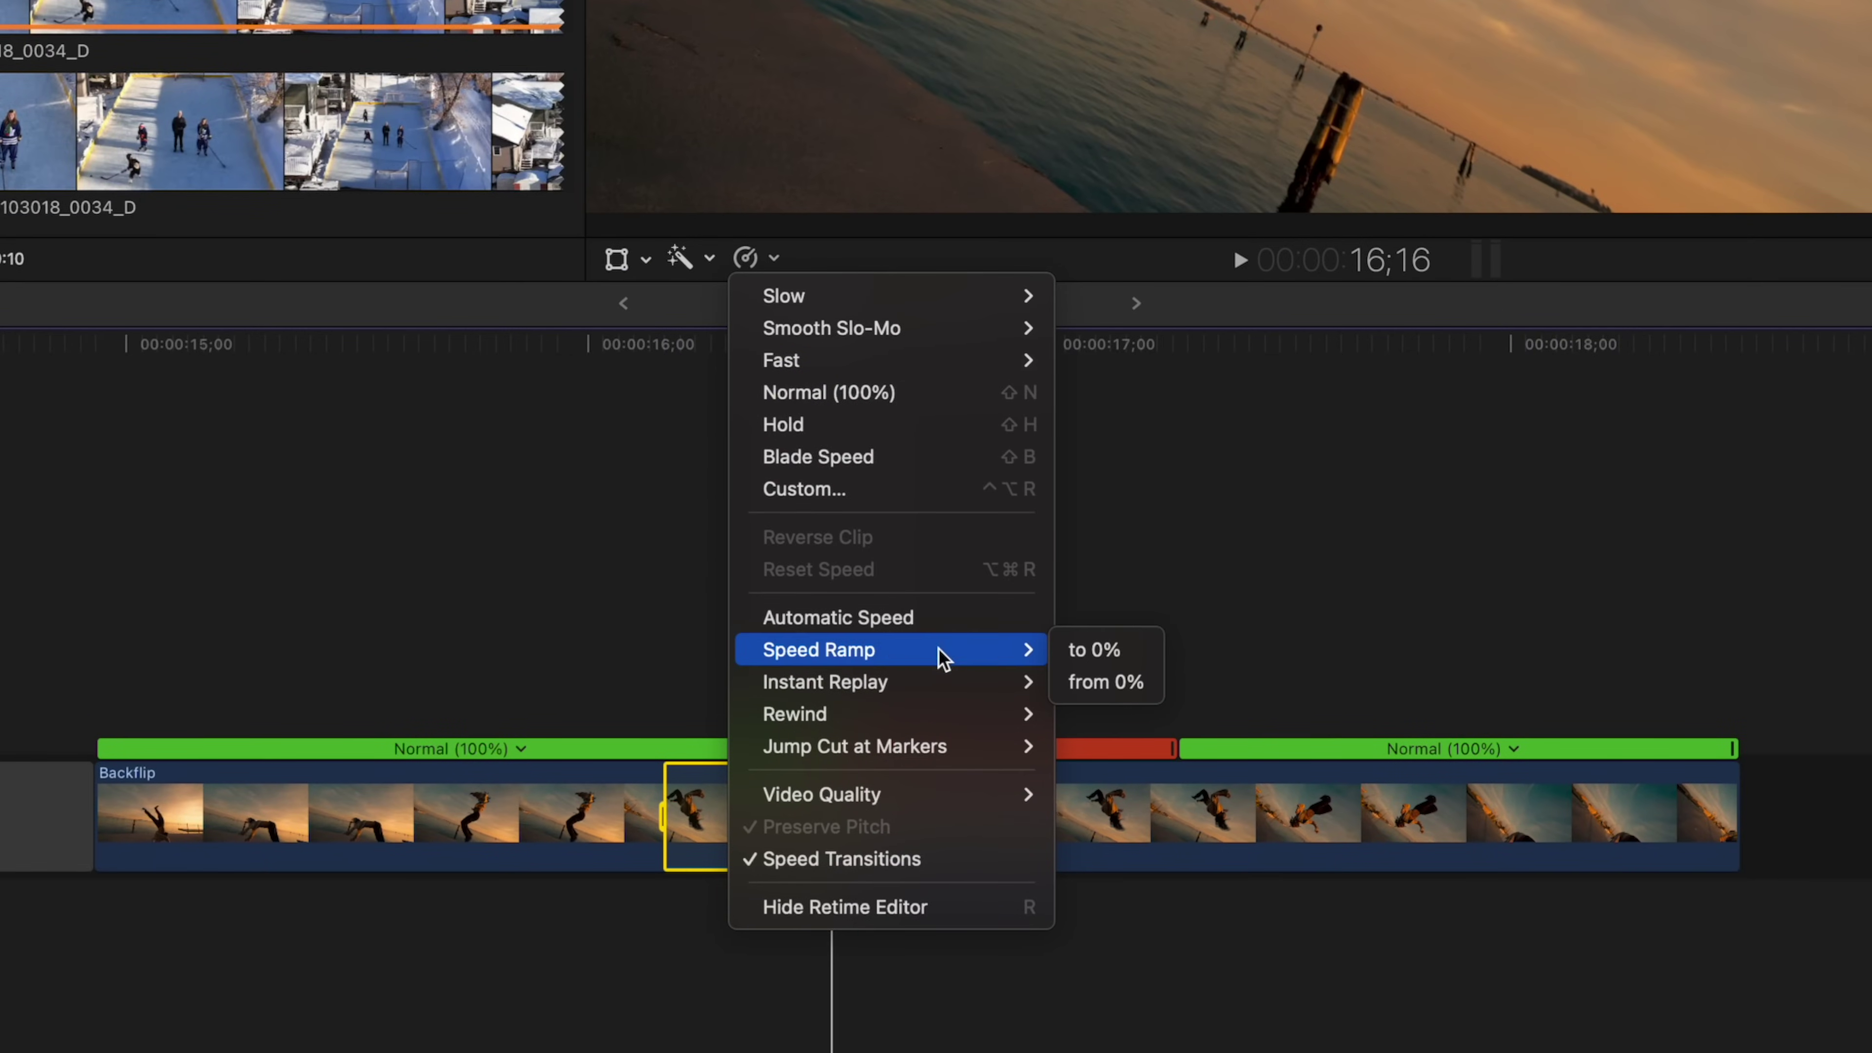
pyautogui.click(1075, 659)
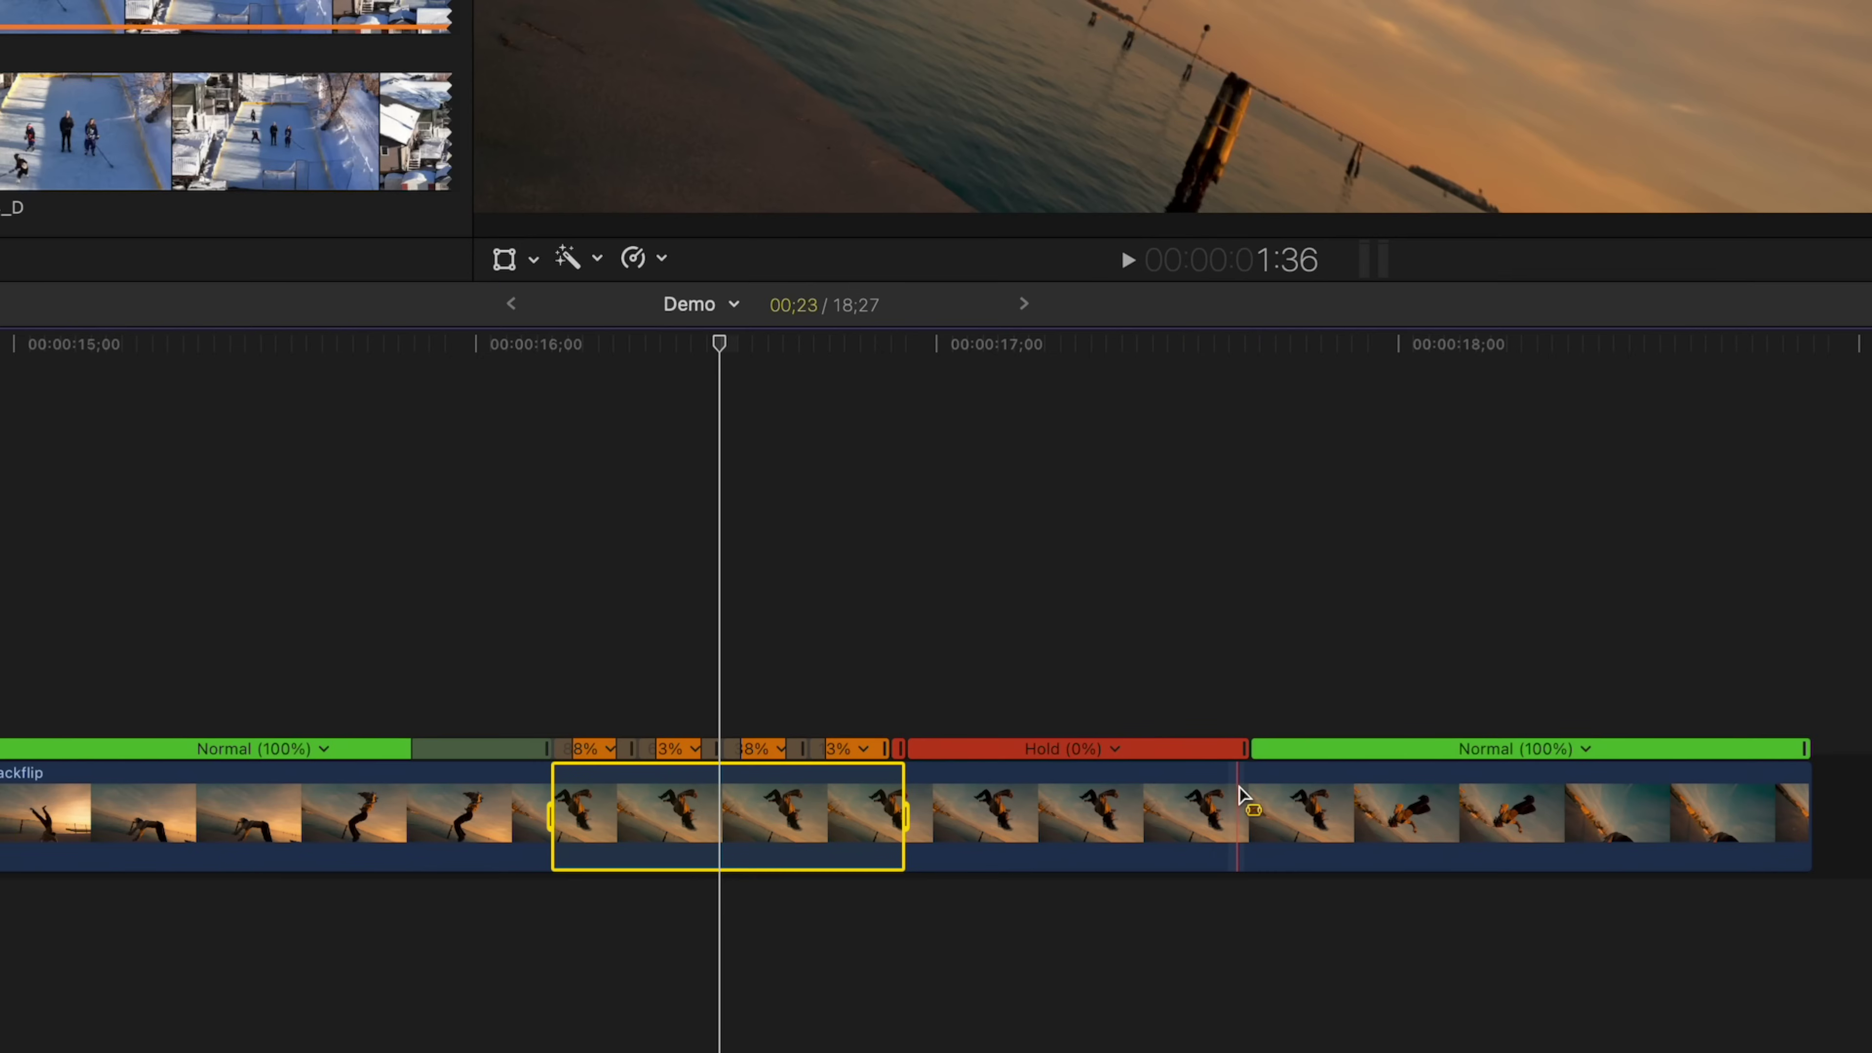
# Step: Select the stretch after the freeze and apply Speed Ramp from 0%
pyautogui.moveTo(1244, 795); pyautogui.dragTo(1398, 810)
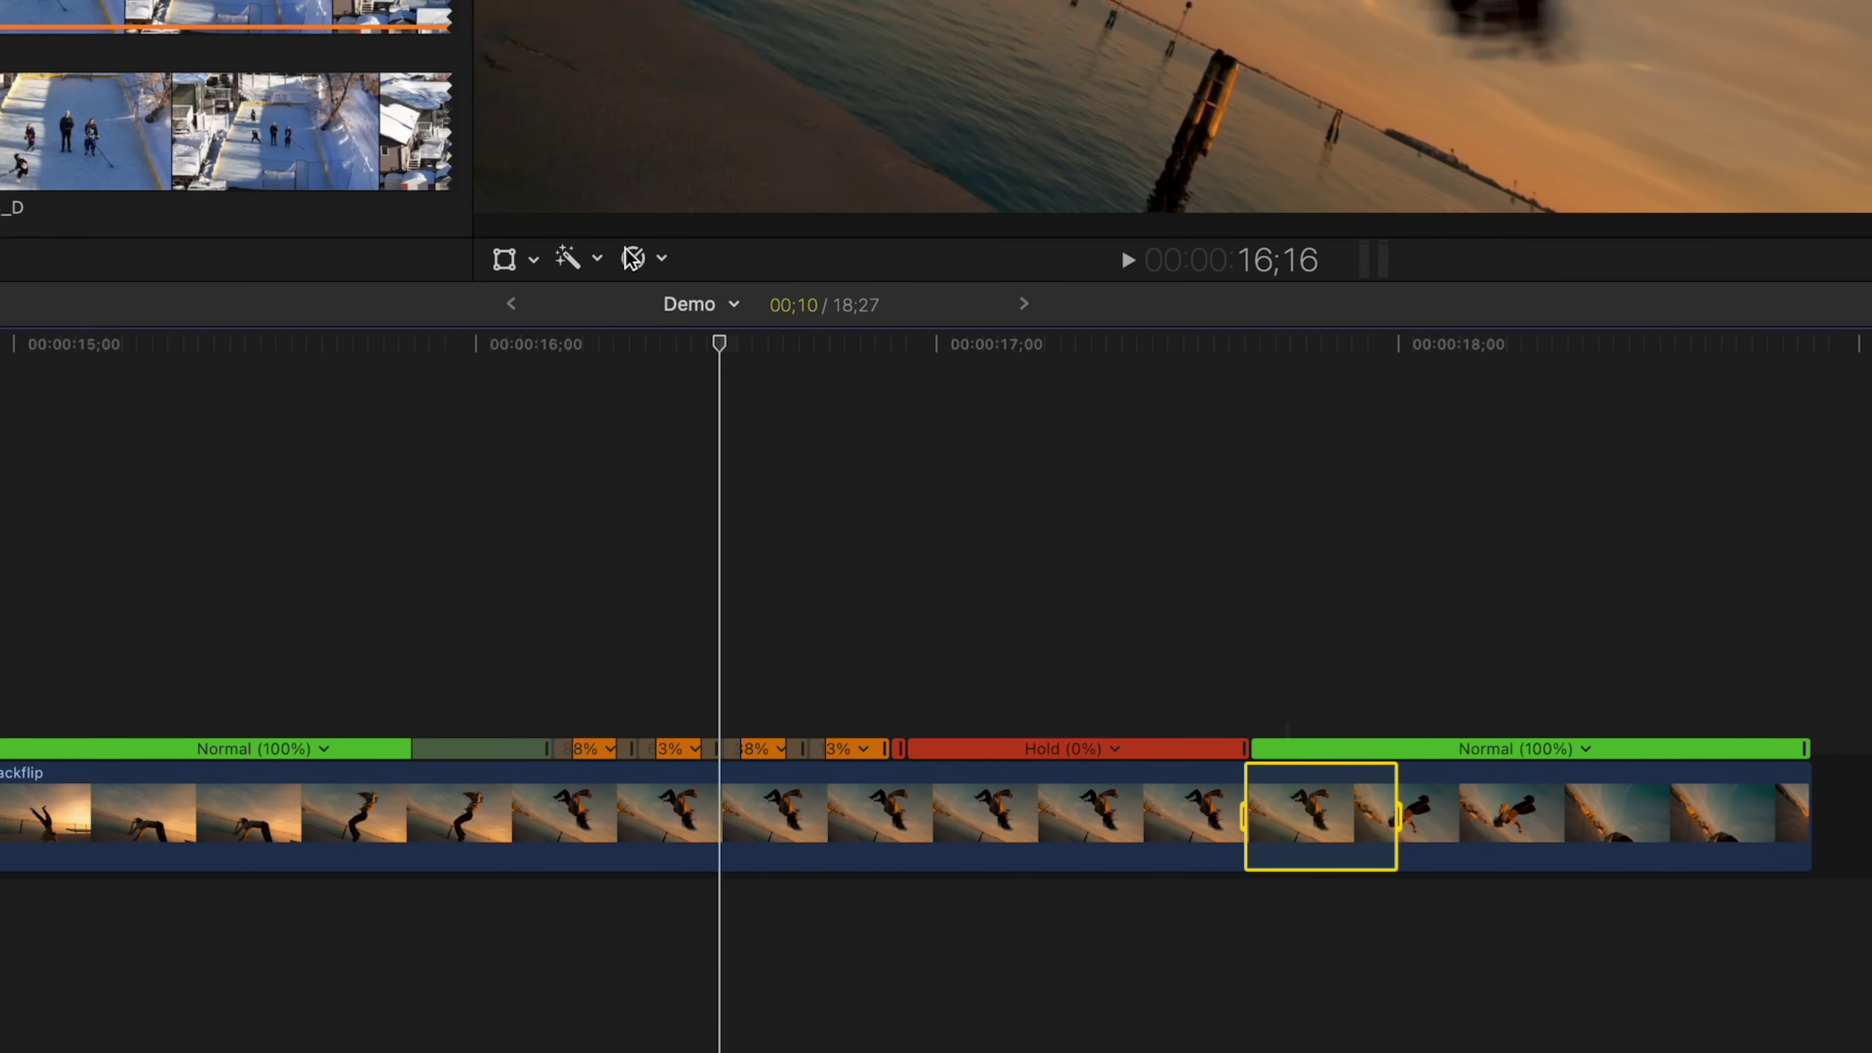
pyautogui.click(661, 258)
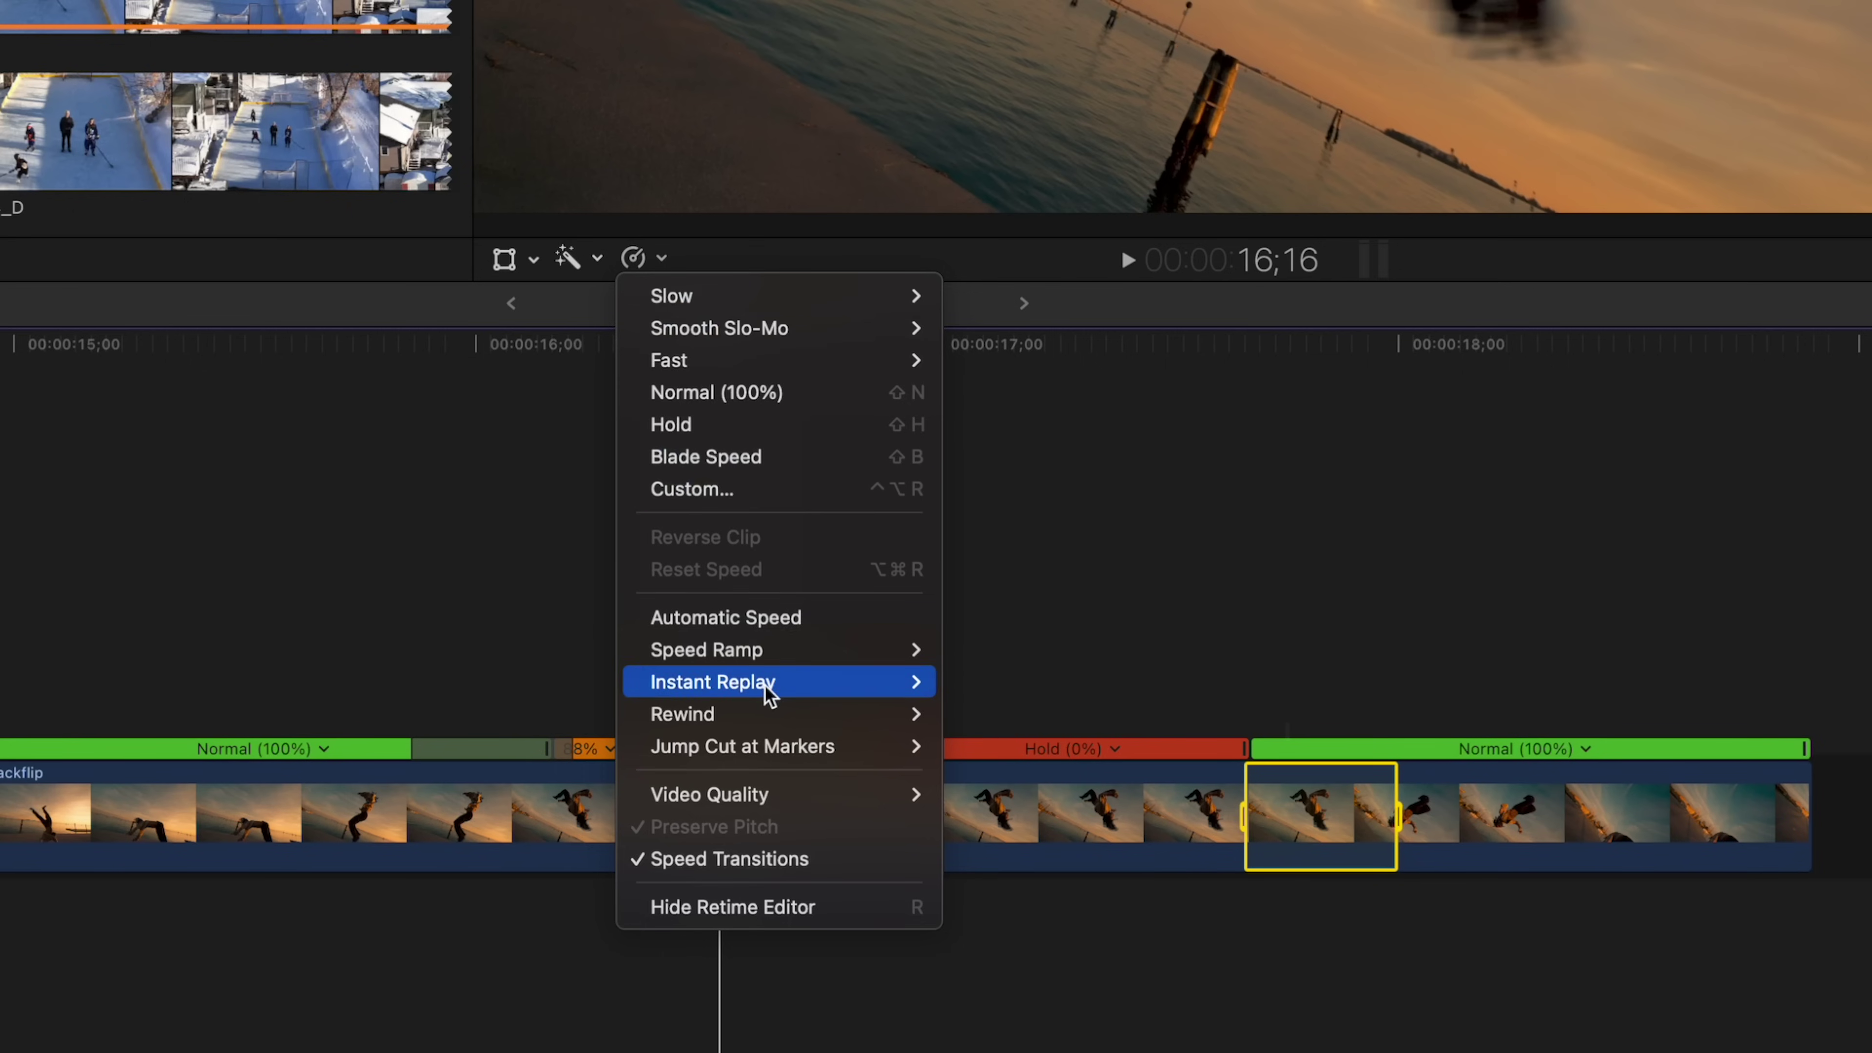
pyautogui.moveTo(781, 656)
pyautogui.click(992, 682)
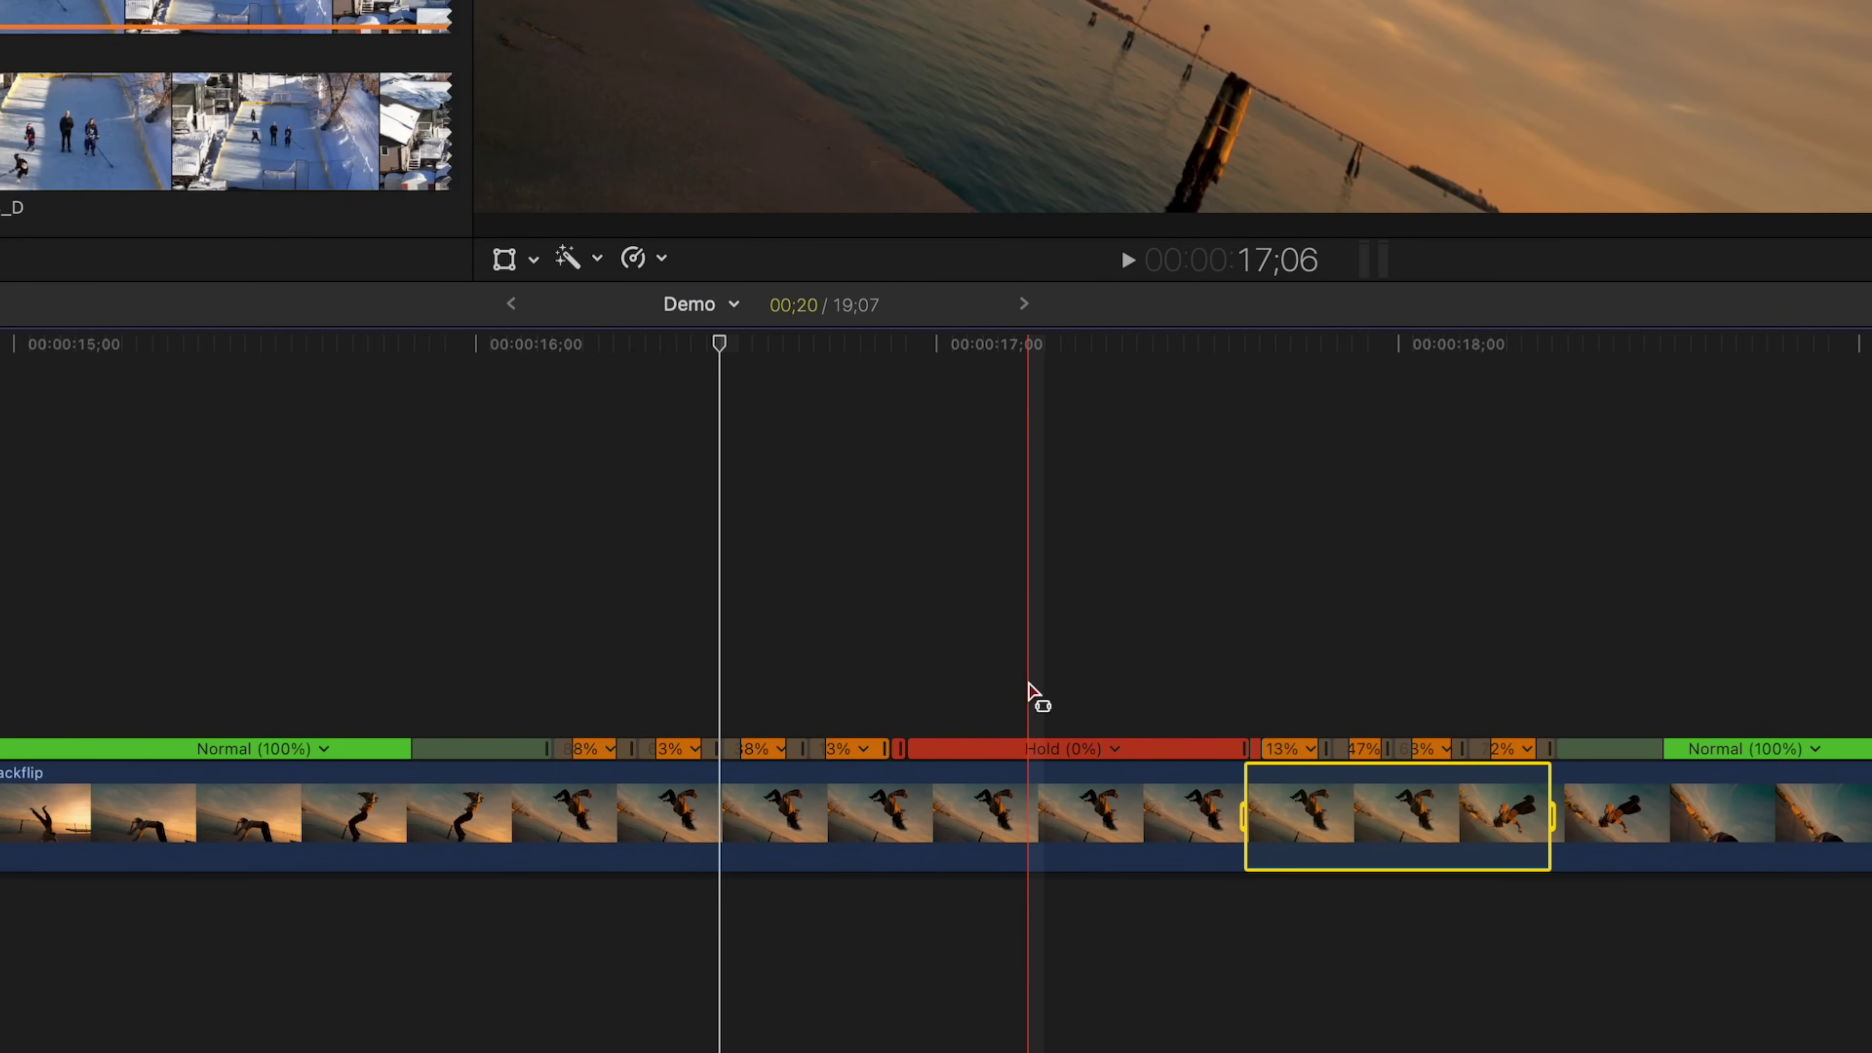
# Step: Set the whole Backflip clip's retiming video quality to Best (Machine Learning)
pyautogui.click(1033, 794)
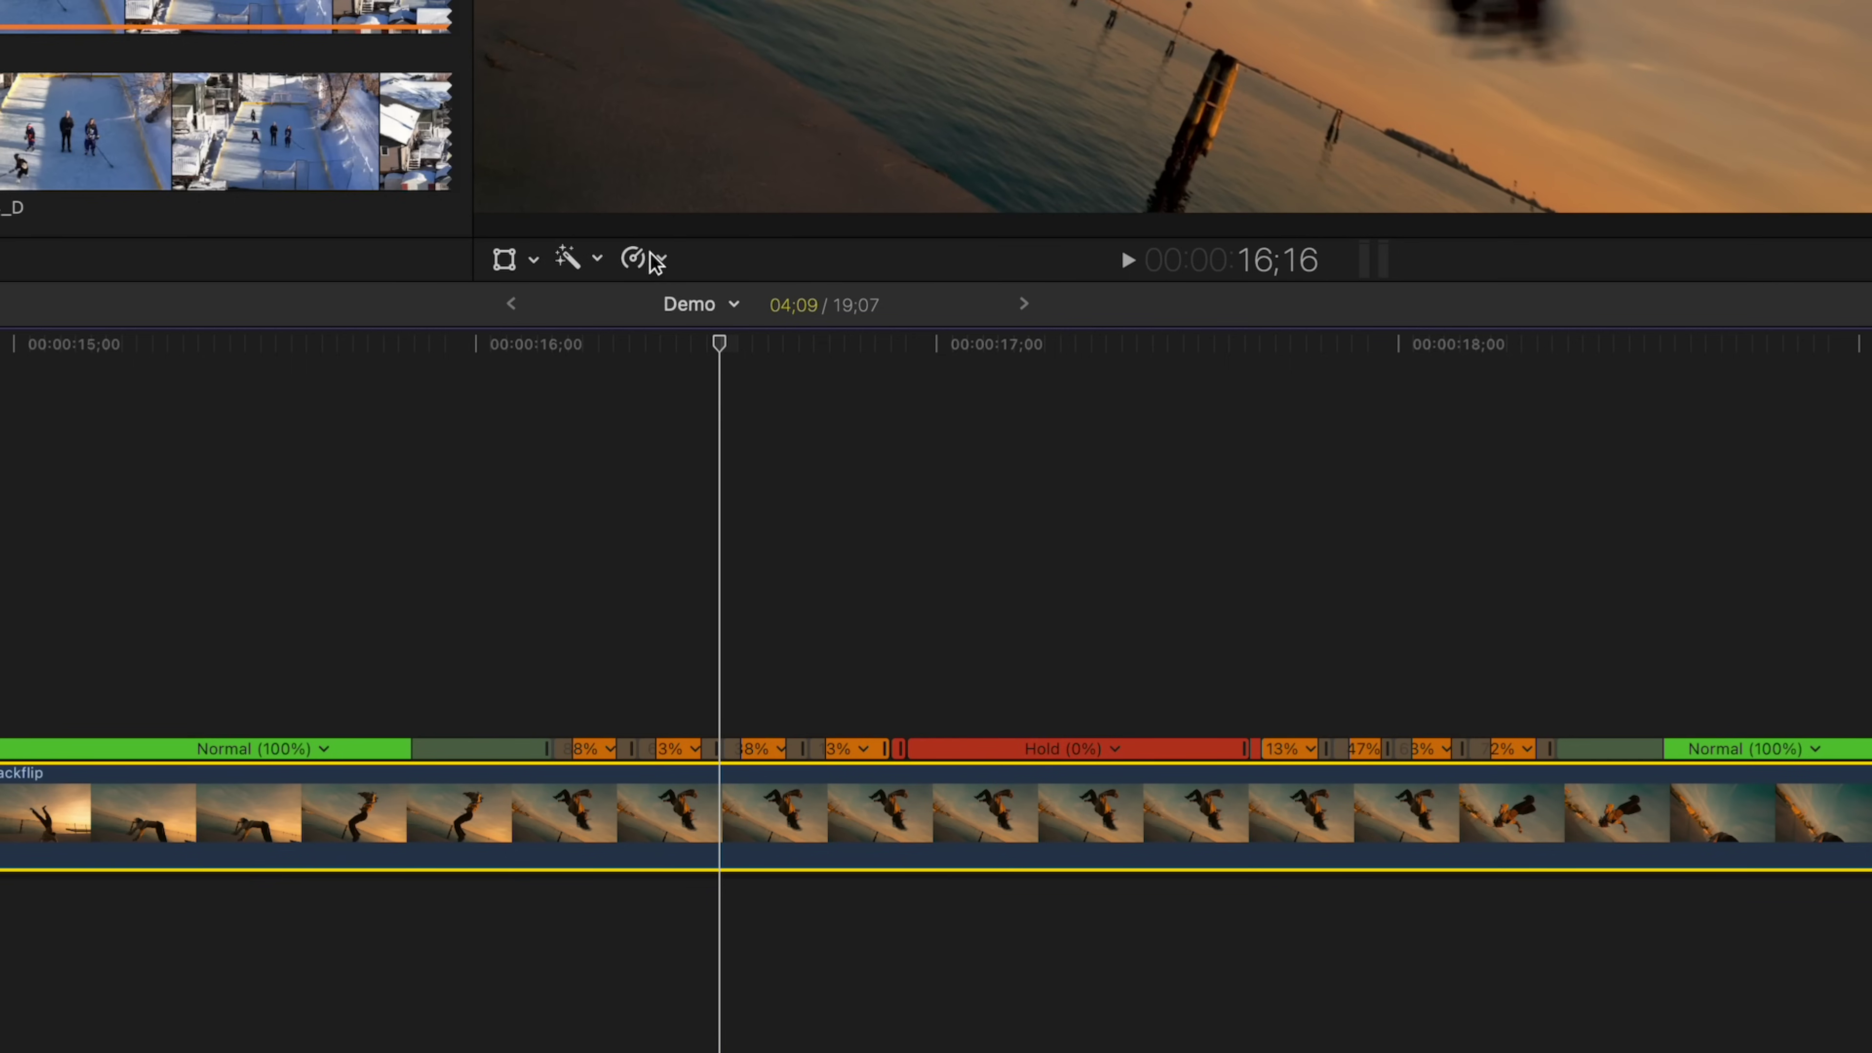
pyautogui.click(662, 259)
pyautogui.moveTo(753, 792)
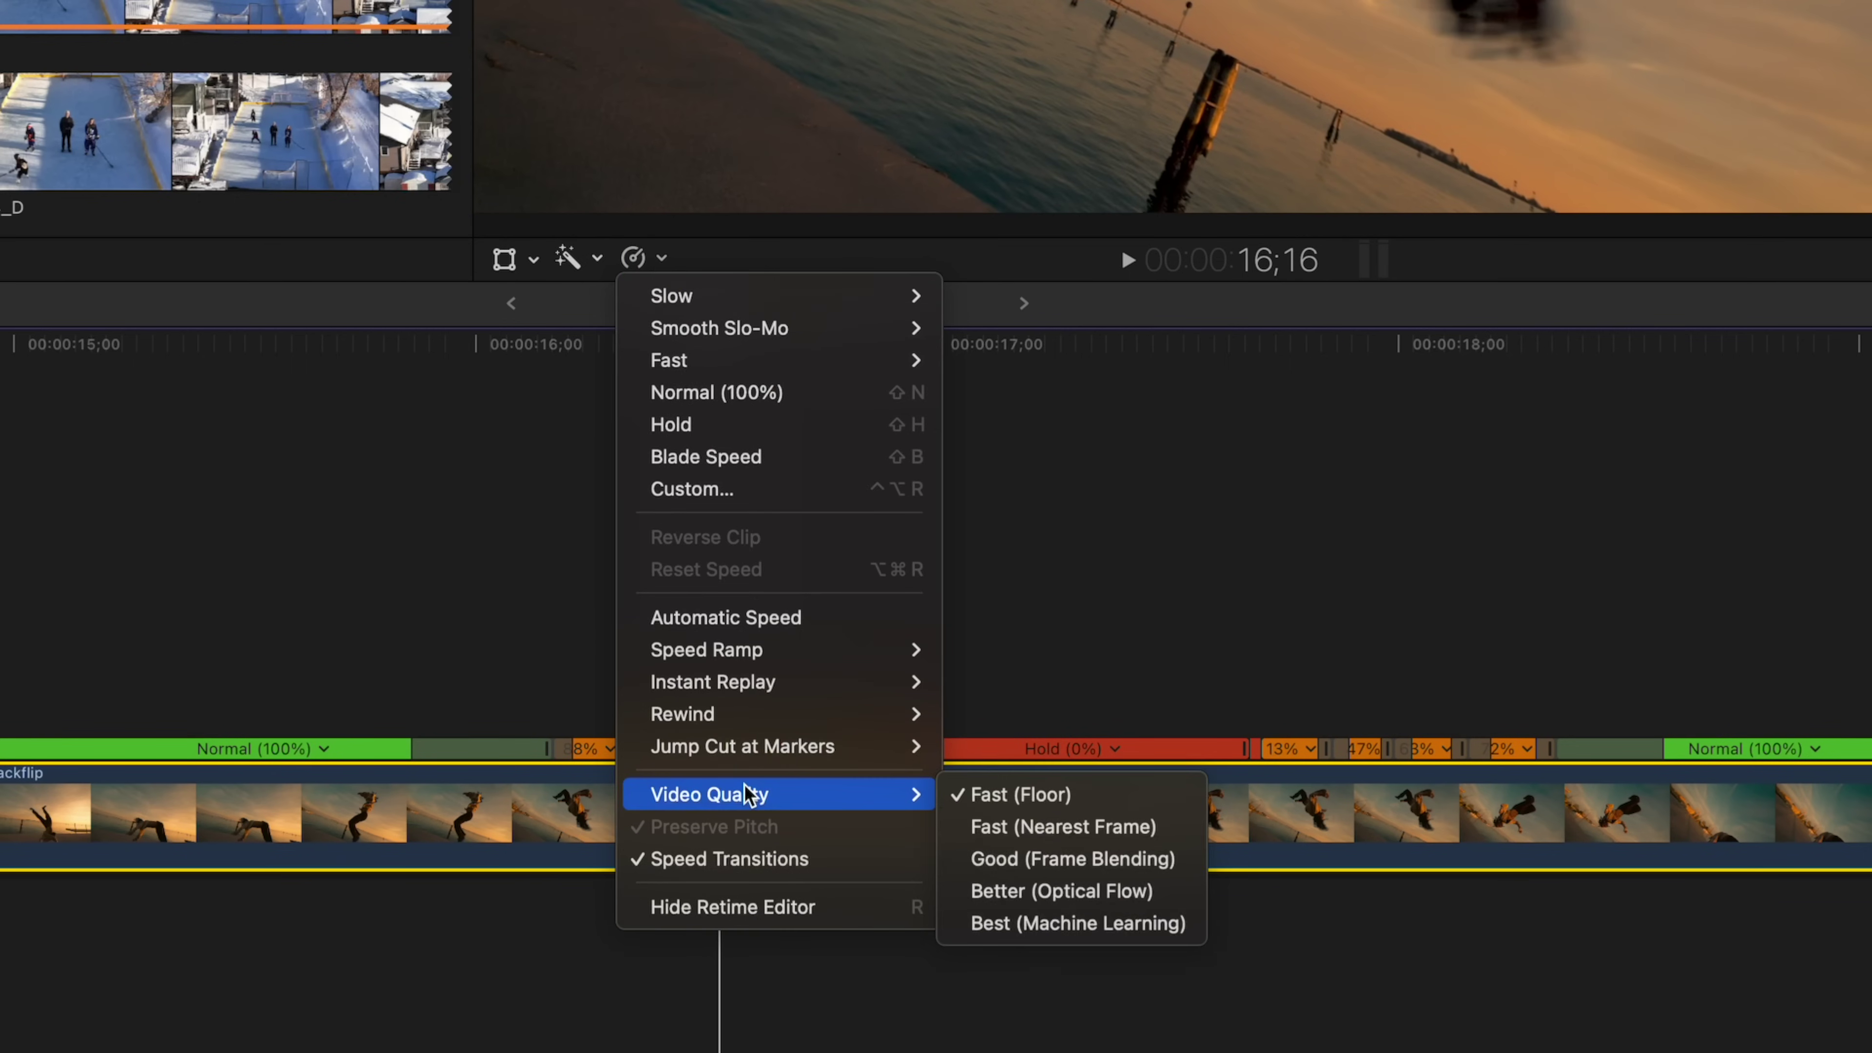
pyautogui.click(1080, 923)
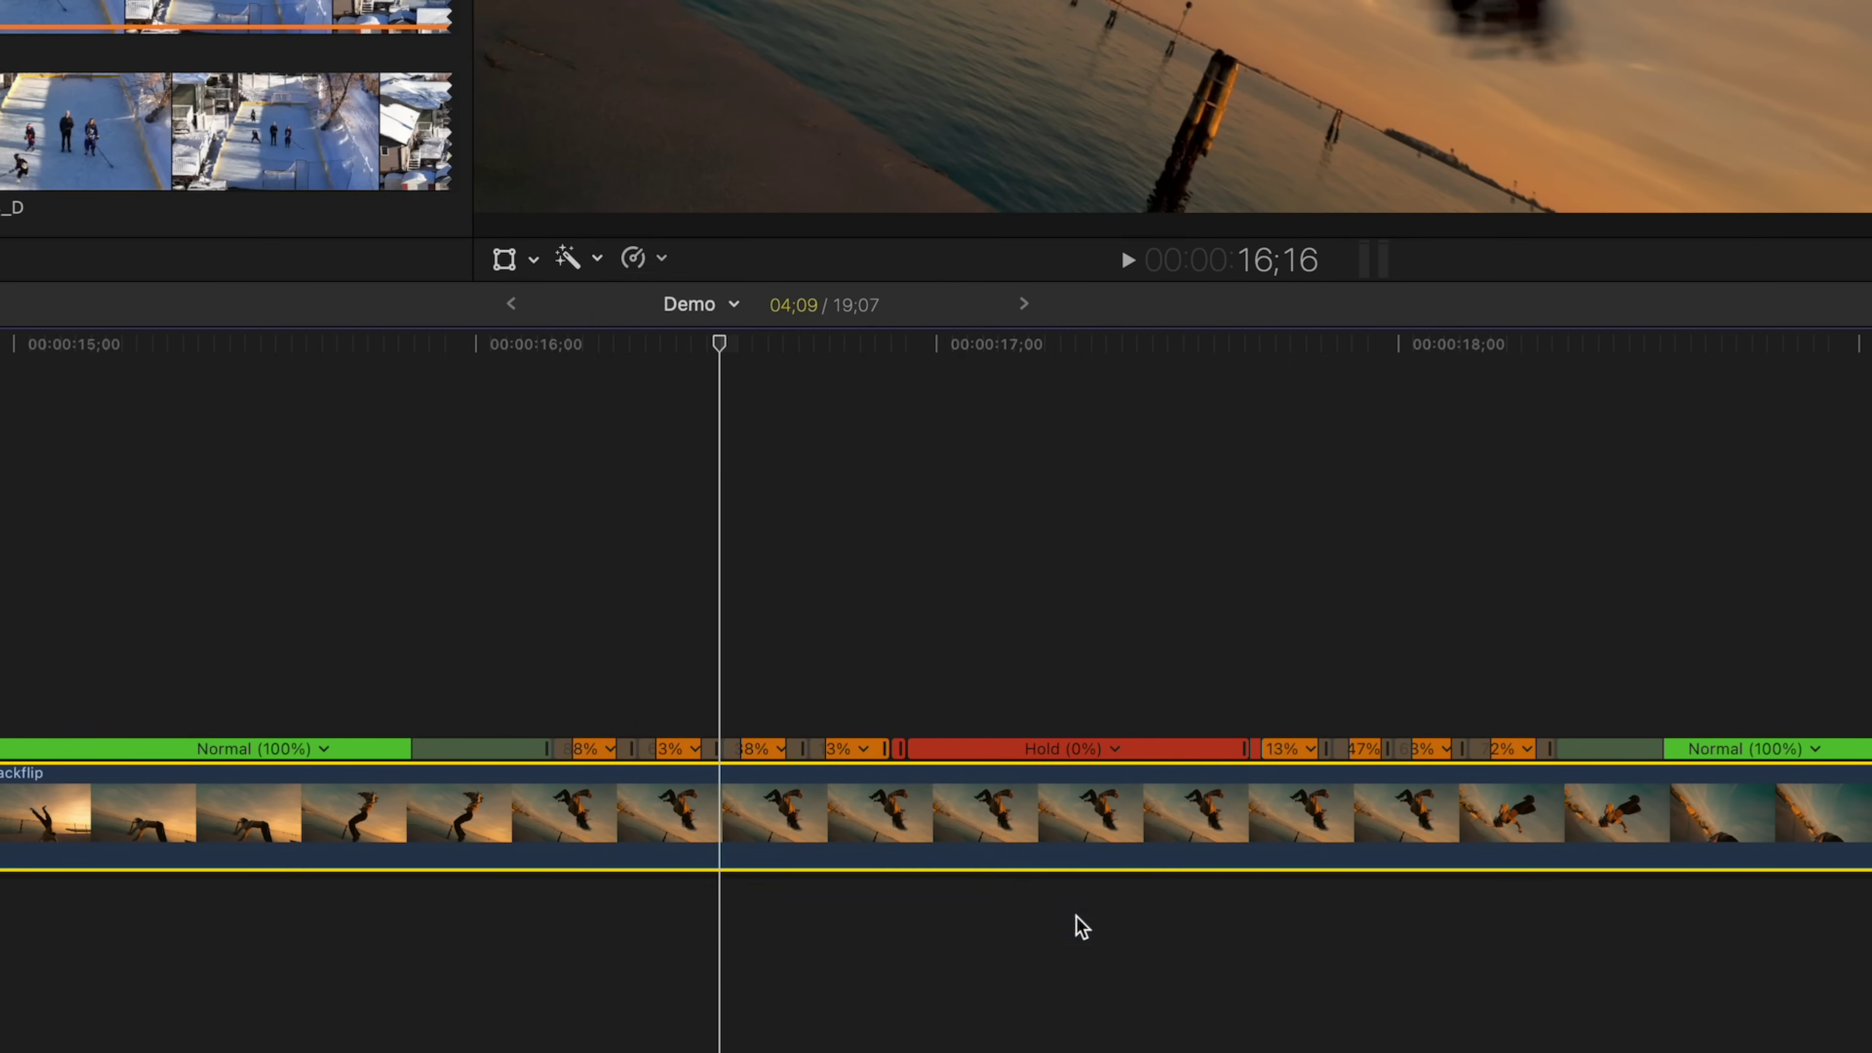